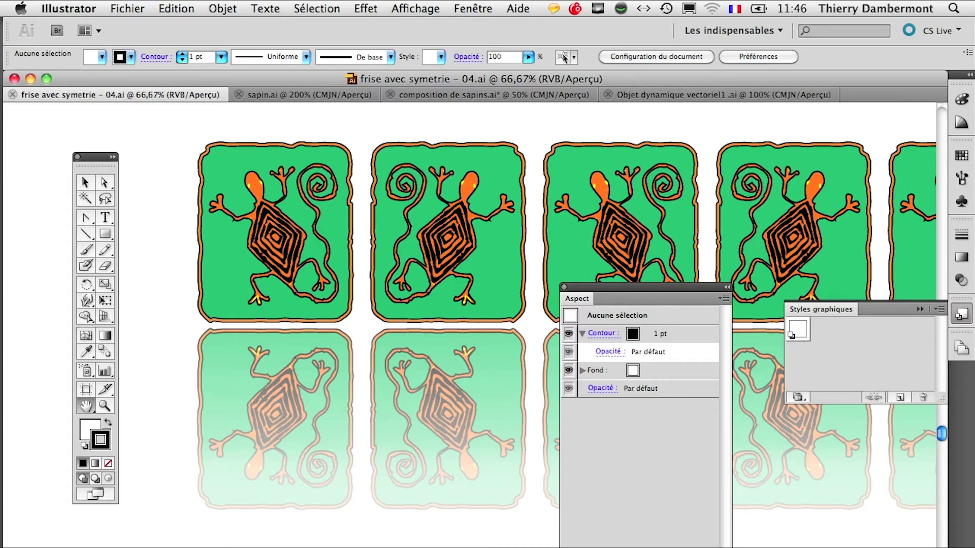
# Show the layer list with the "deux lézards" sublayer expanded, placed compactly below the frieze so the artwork stays in view.
pyautogui.press('F7')
pyautogui.moveTo(709, 196); pyautogui.dragTo(636, 166)
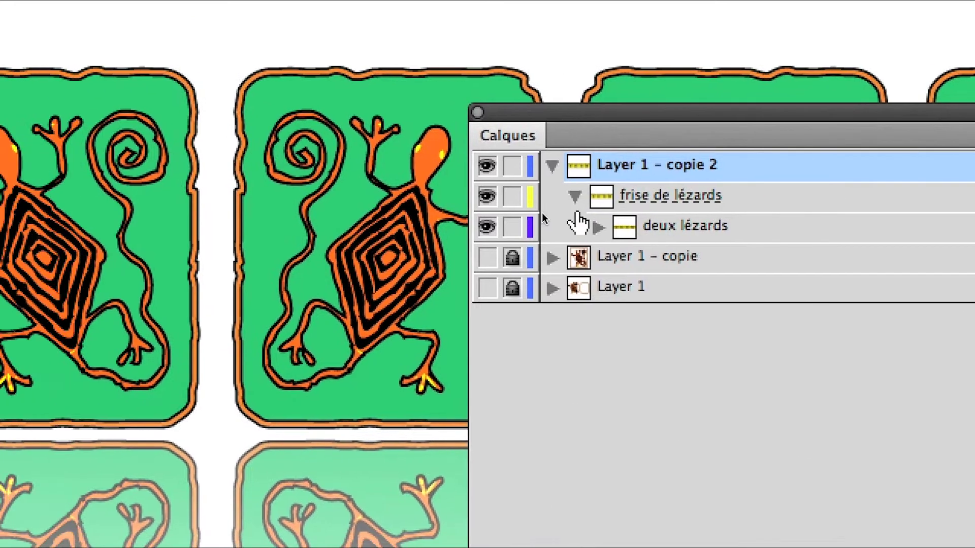
pyautogui.click(552, 222)
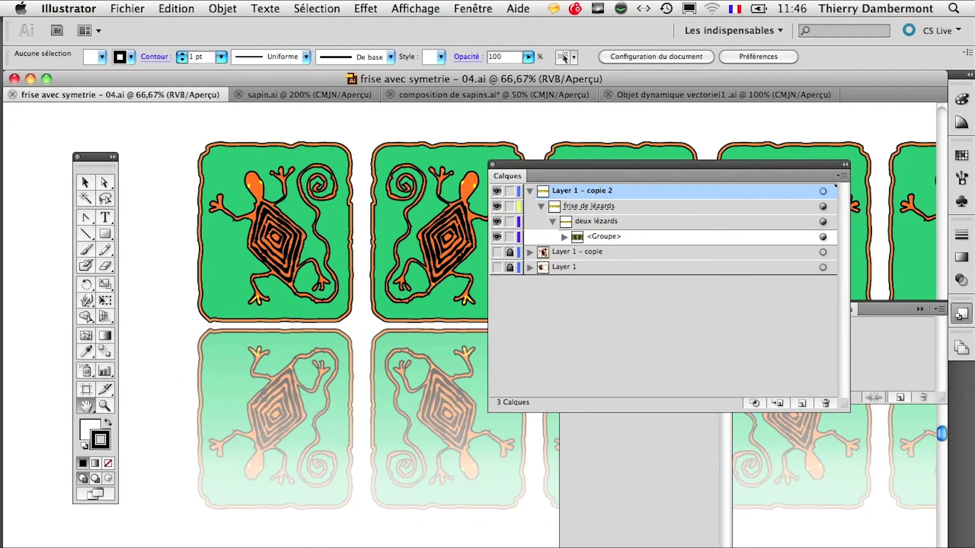
pyautogui.moveTo(736, 164); pyautogui.dragTo(406, 442)
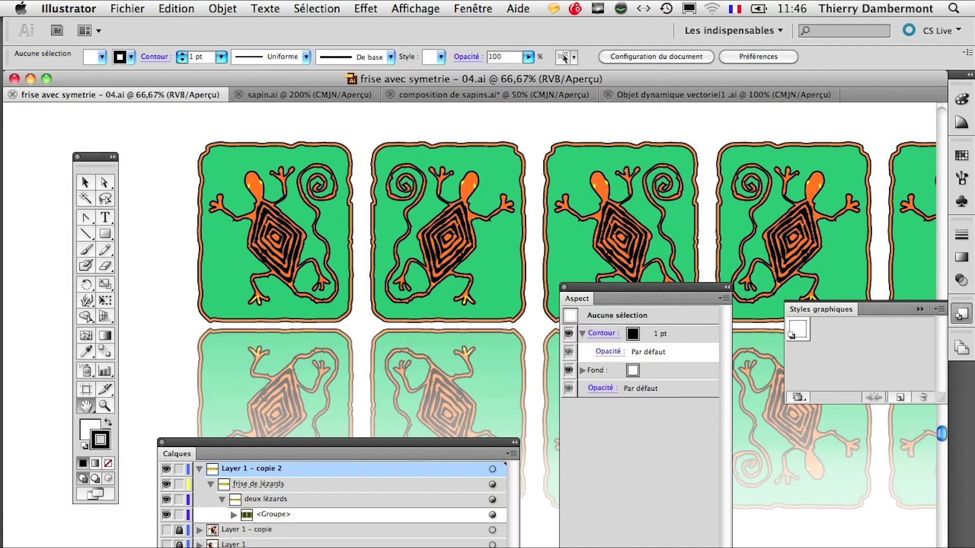
pyautogui.moveTo(518, 515); pyautogui.dragTo(401, 515)
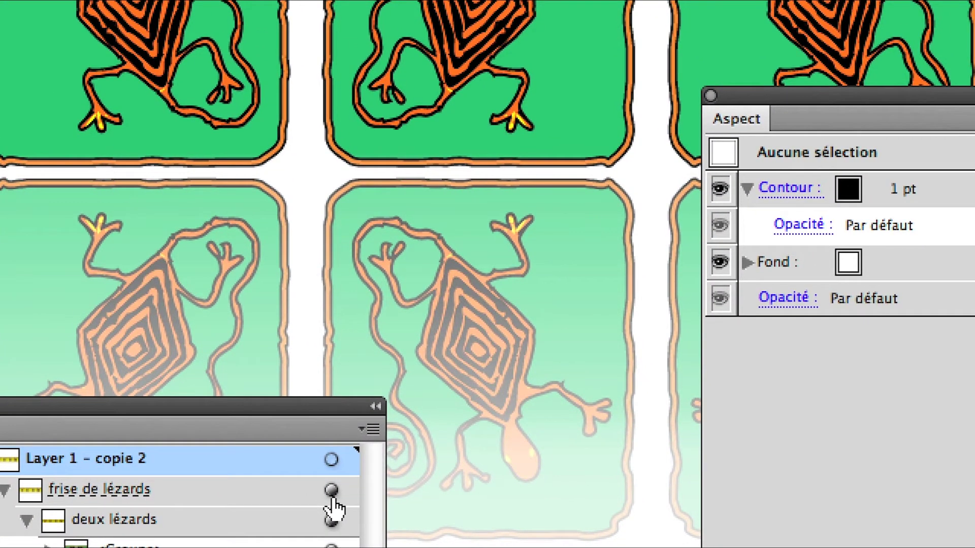
# Target the "frise de lézards" sublayer and display its transparency settings in a separate floating panel over the artwork.
pyautogui.click(332, 495)
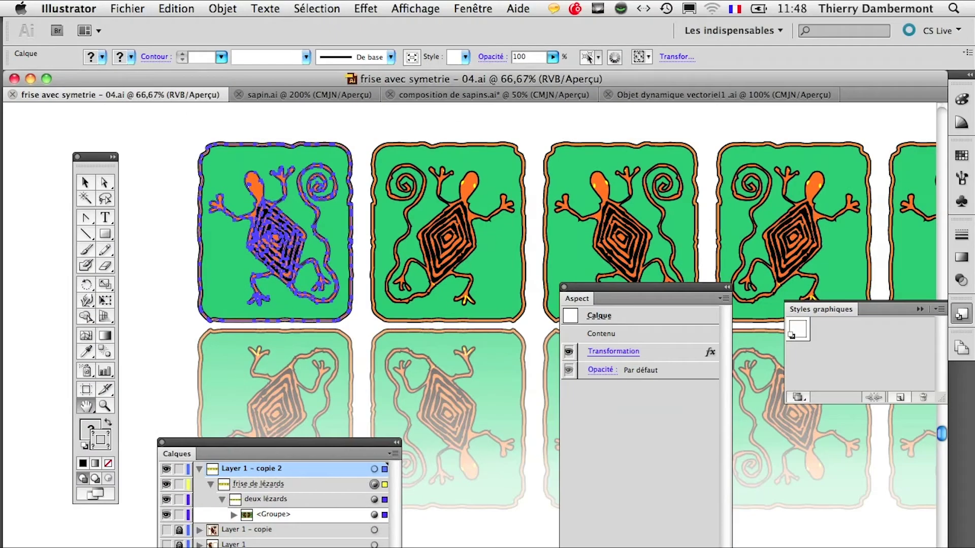
pyautogui.click(489, 7)
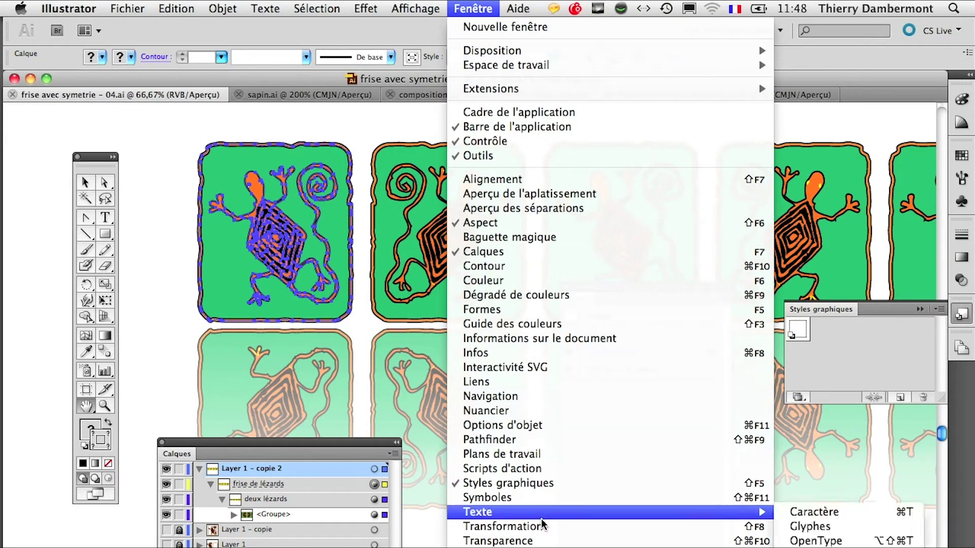
pyautogui.click(547, 540)
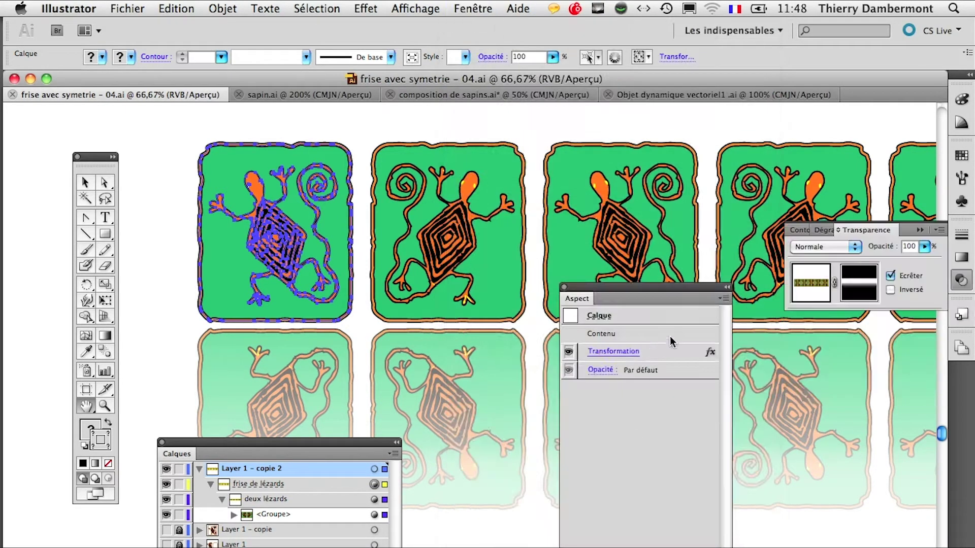
pyautogui.moveTo(856, 231); pyautogui.dragTo(431, 145)
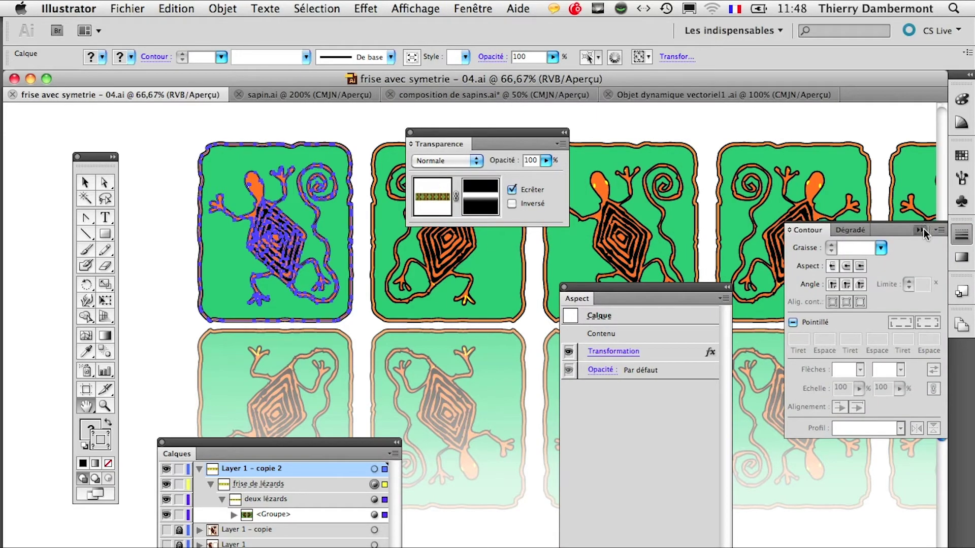
pyautogui.click(920, 230)
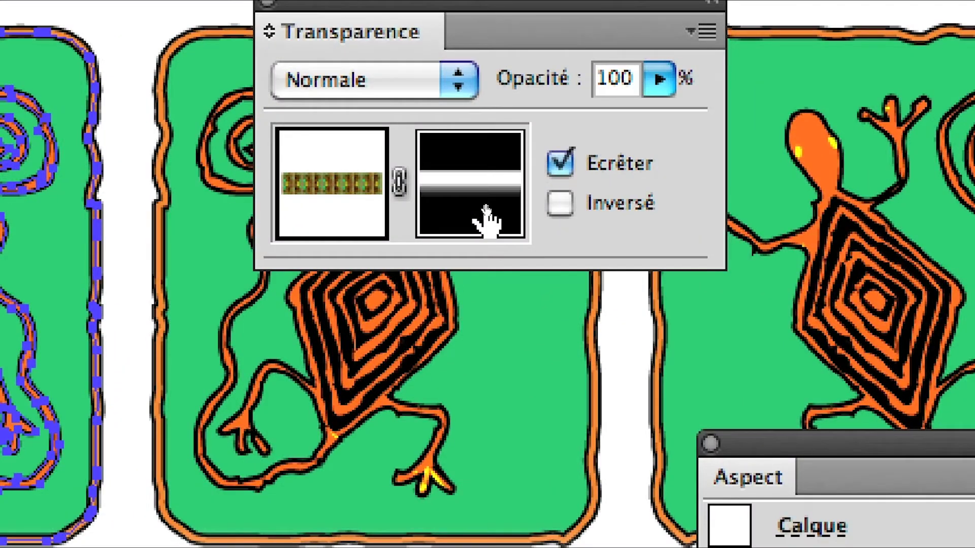
# Examine the contents of the "frise de lézards" opacity mask, and return to editing the artwork.
pyautogui.click(486, 208)
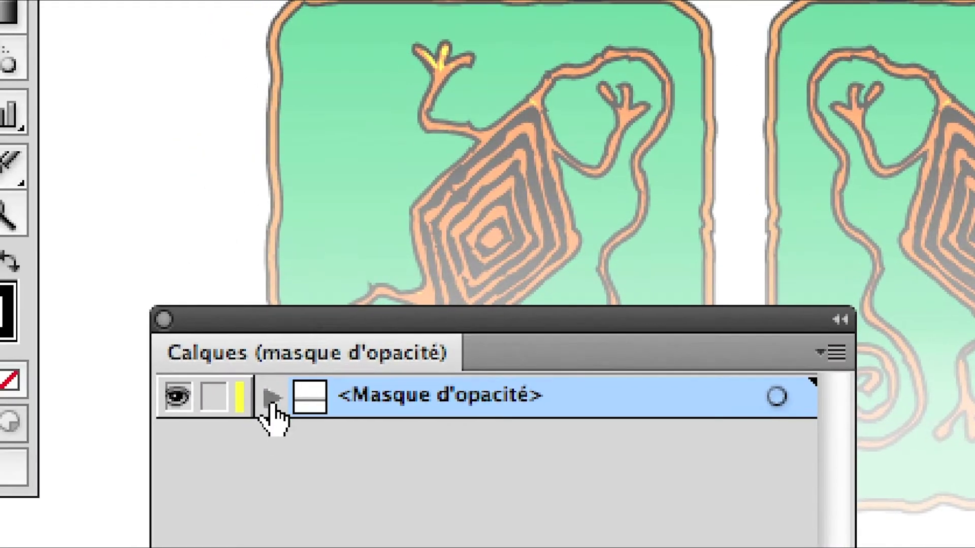
pyautogui.click(271, 399)
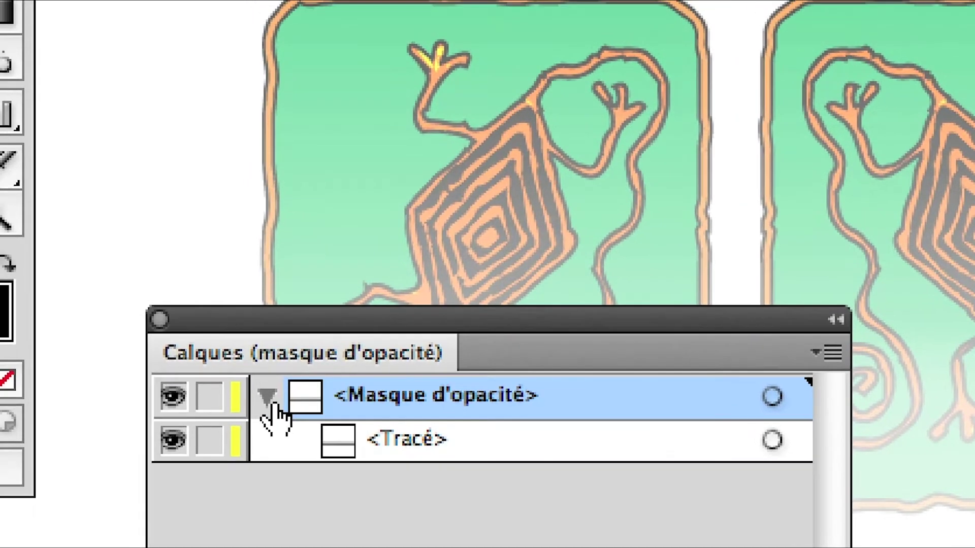
pyautogui.click(247, 356)
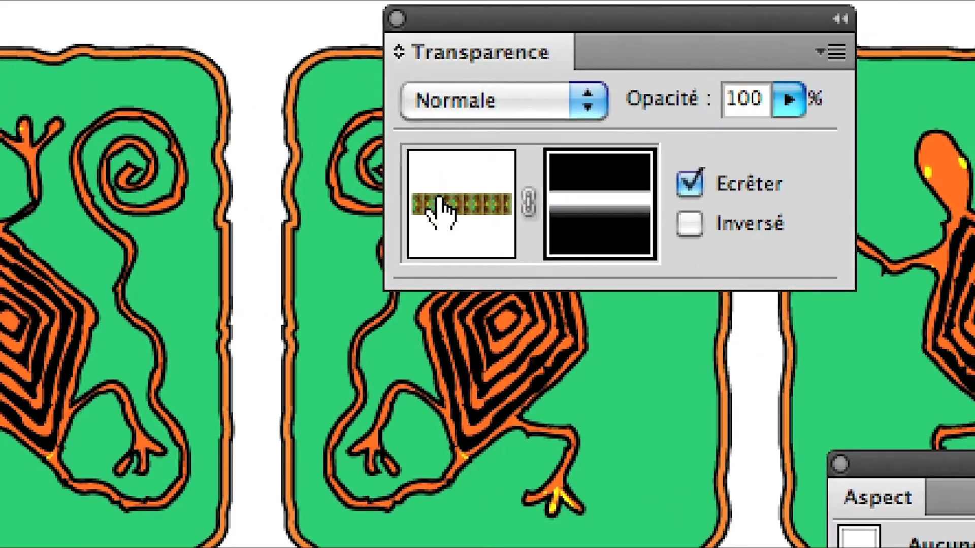
pyautogui.click(439, 208)
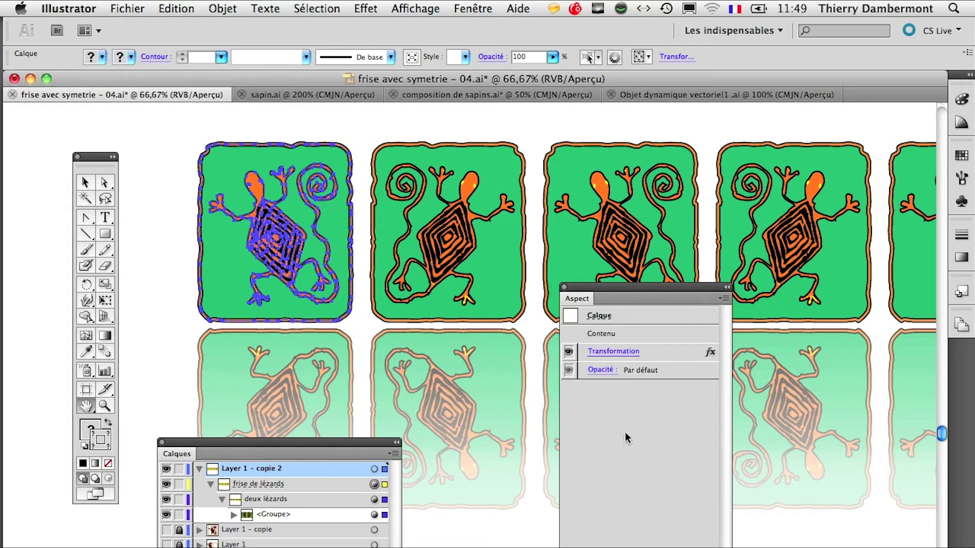
# Select the first lizard group of the frieze on the artboard with the Selection tool.
pyautogui.click(234, 515)
pyautogui.click(233, 514)
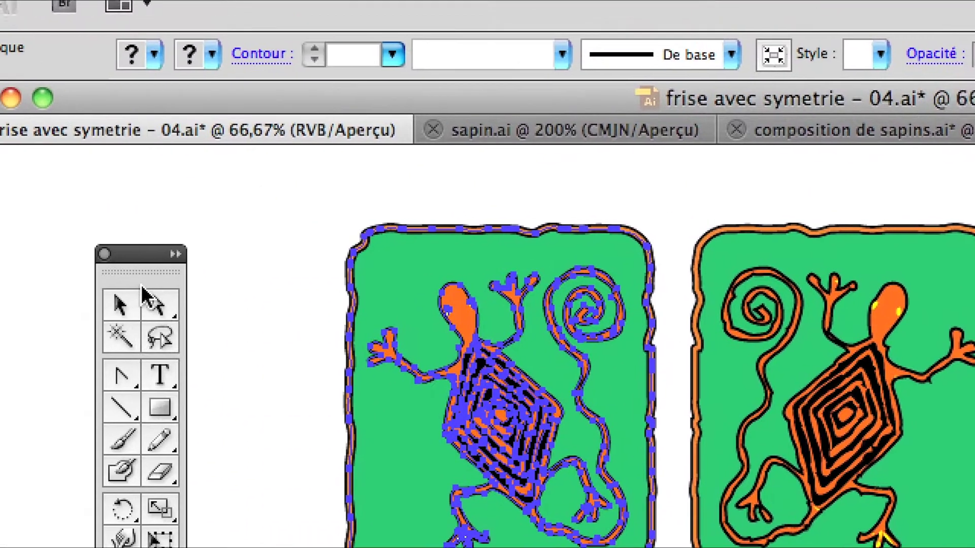
pyautogui.click(120, 304)
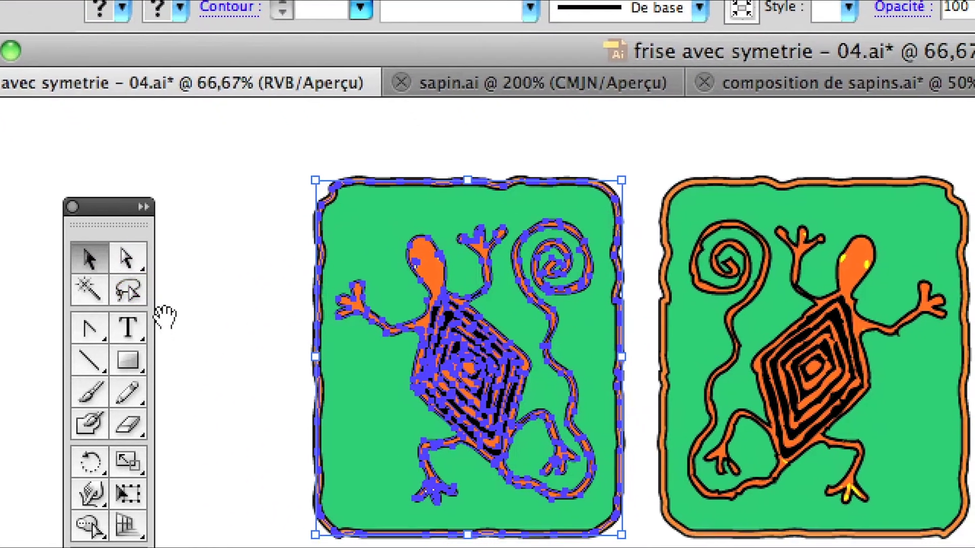
pyautogui.click(231, 342)
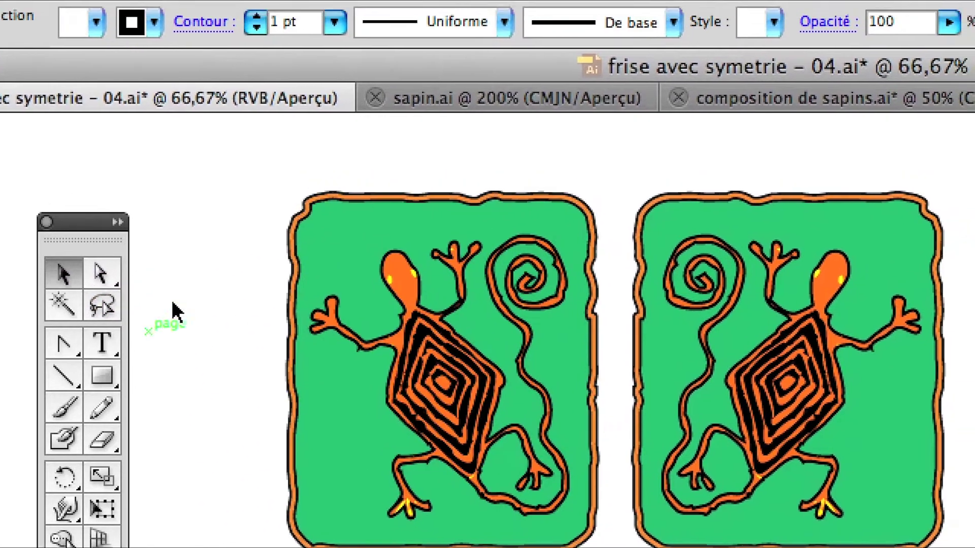
pyautogui.moveTo(199, 167); pyautogui.dragTo(609, 547)
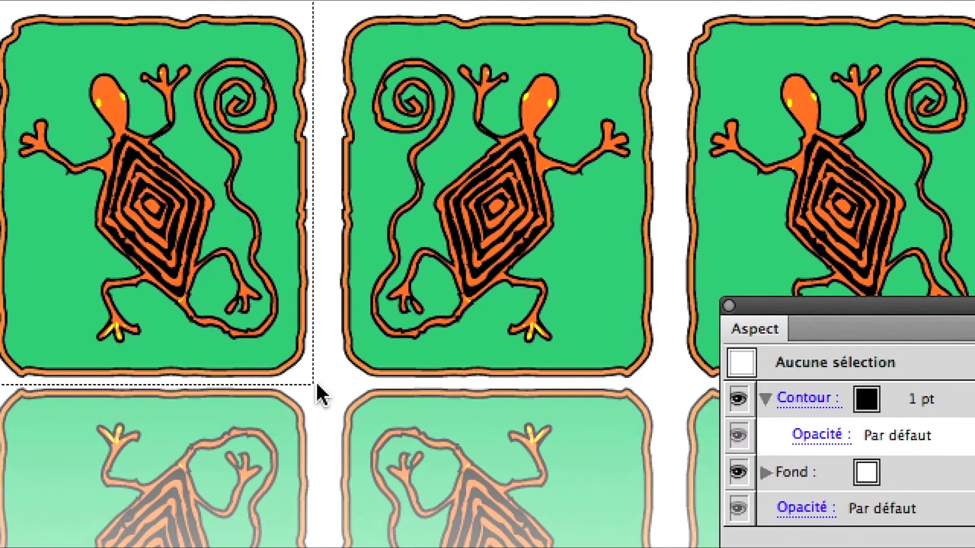
pyautogui.moveTo(317, 384); pyautogui.dragTo(333, 404)
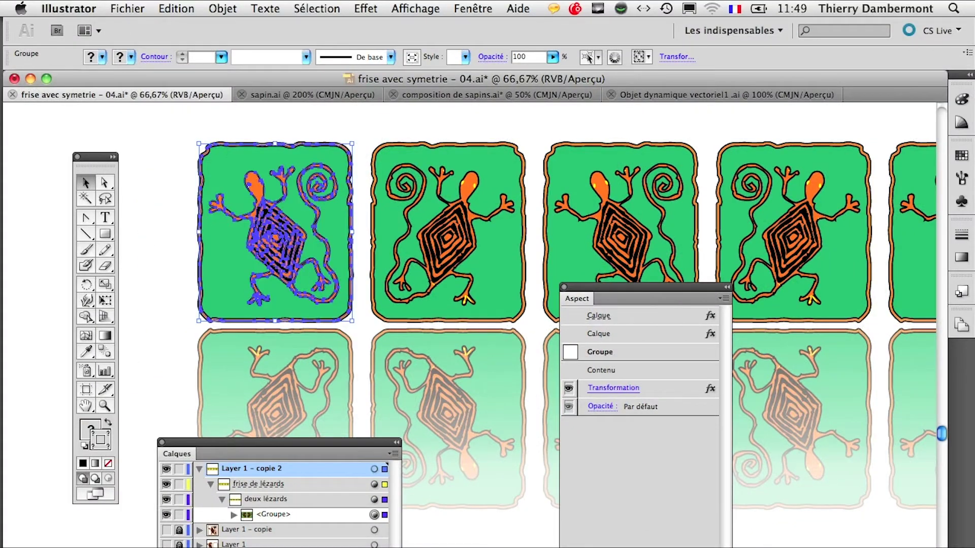
# Compare the frieze in outline and preview display to distinguish the actual paths from the copies generated by effects.
pyautogui.click(416, 9)
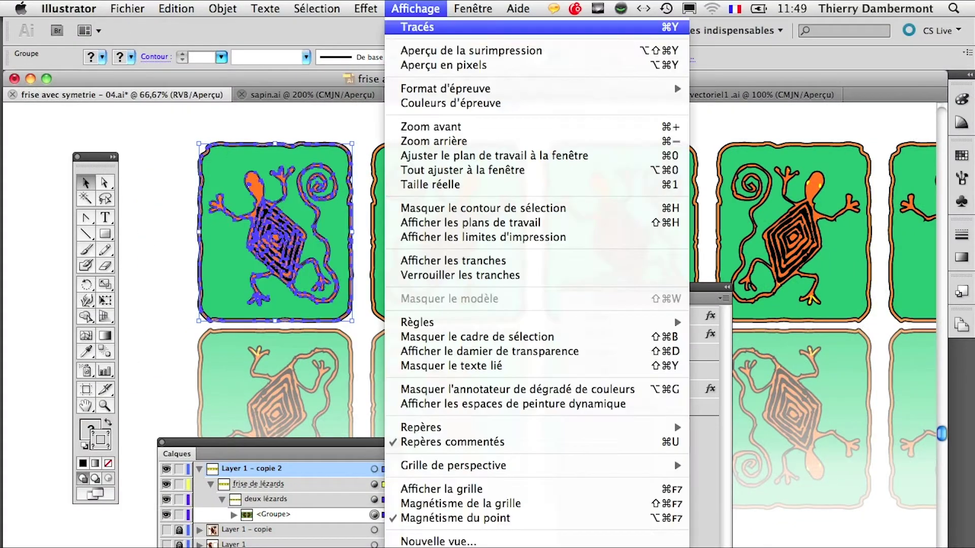
pyautogui.click(421, 18)
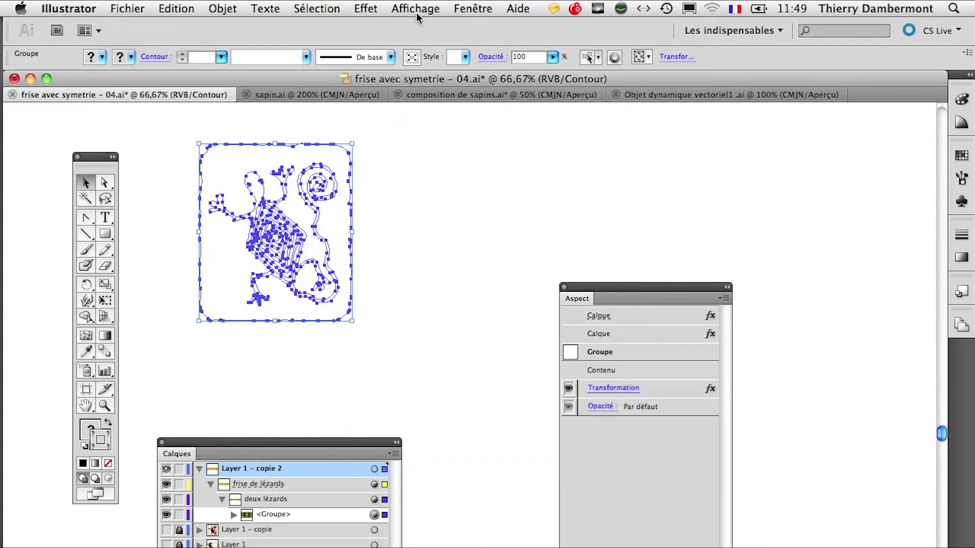
pyautogui.click(416, 14)
pyautogui.click(420, 28)
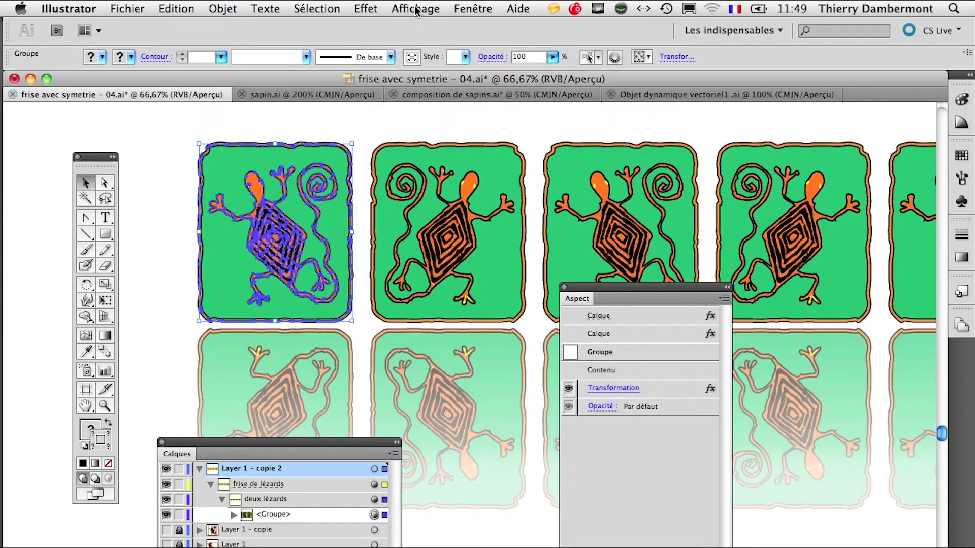
pyautogui.click(416, 10)
pyautogui.click(419, 28)
pyautogui.click(416, 11)
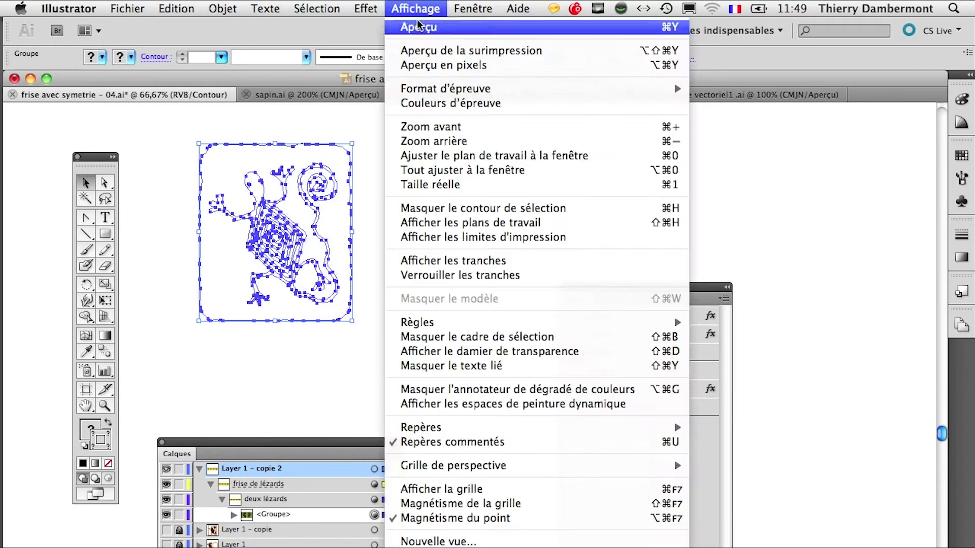
pyautogui.click(419, 28)
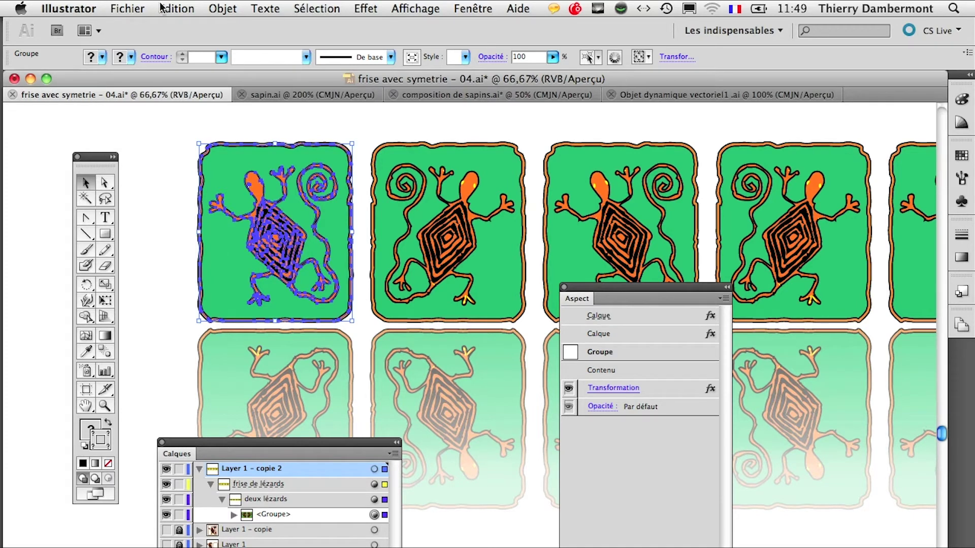
# Copy the selected lizard group and create a new landscape A4 document of 297 × 210 mm.
pyautogui.click(175, 9)
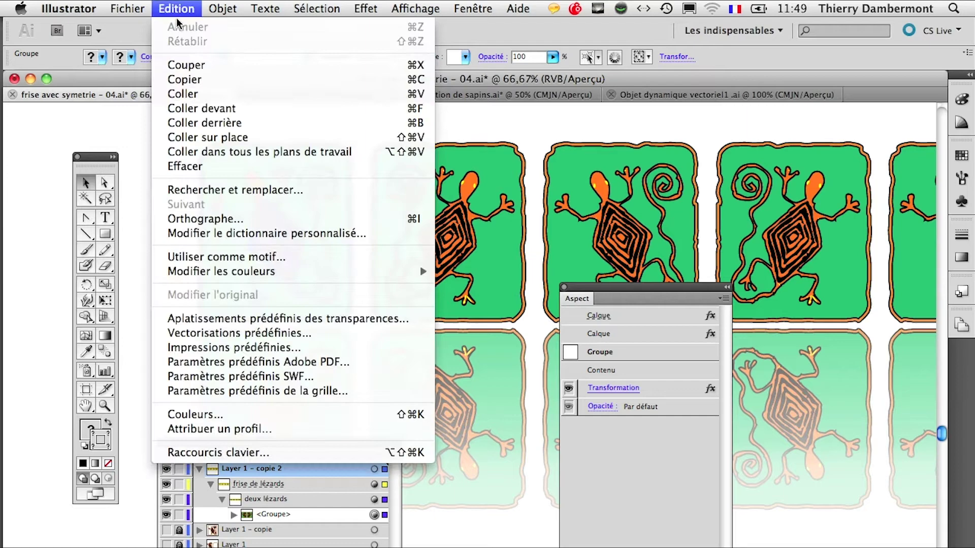
pyautogui.click(202, 80)
pyautogui.click(127, 9)
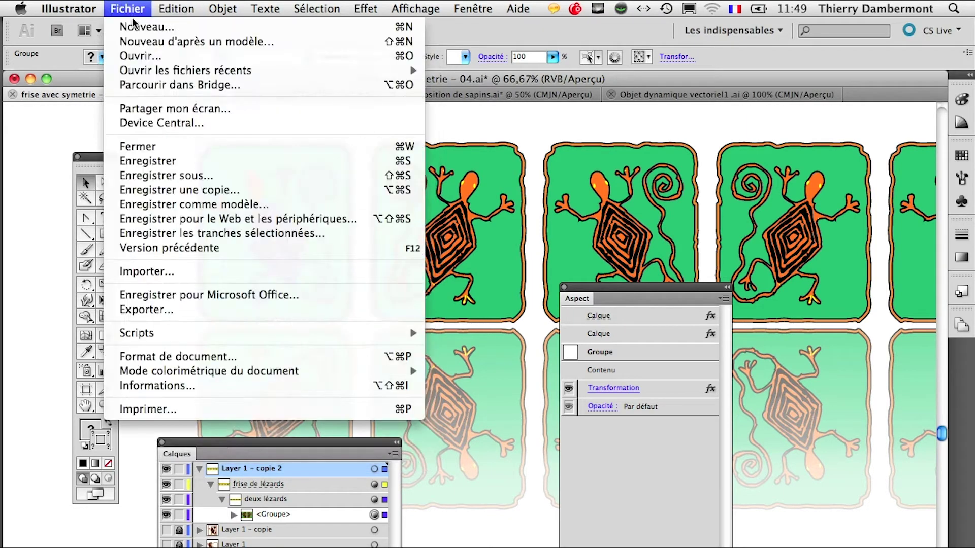
pyautogui.click(136, 30)
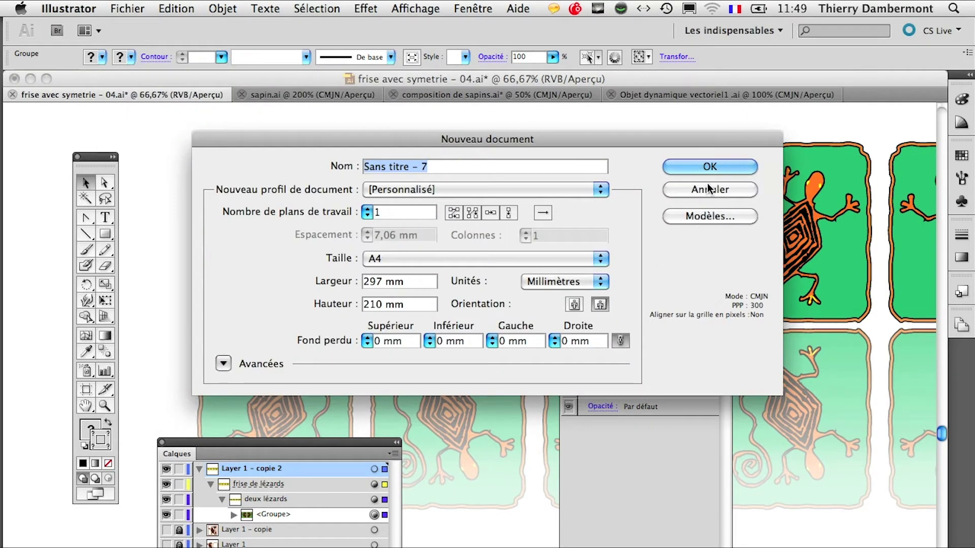
pyautogui.click(710, 166)
# Paste the copied lizard group into the new document and bring it fully into view.
pyautogui.click(141, 9)
pyautogui.moveTo(175, 9)
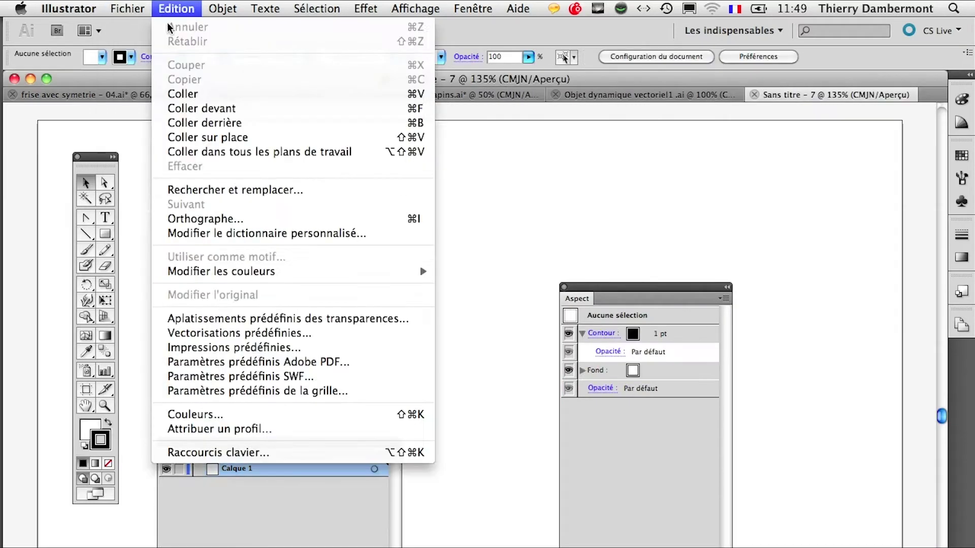
pyautogui.click(198, 97)
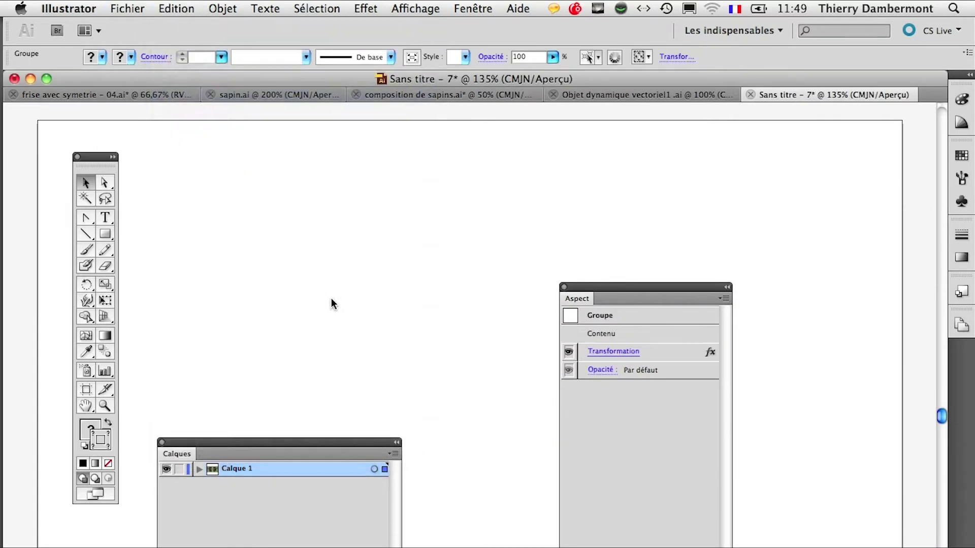
pyautogui.scroll(-5, 412, 360)
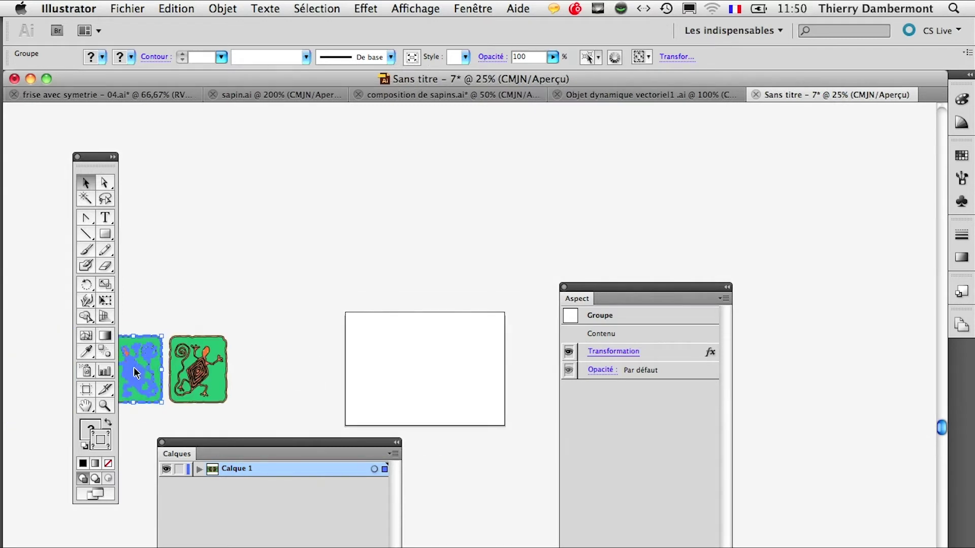
pyautogui.moveTo(283, 290); pyautogui.dragTo(392, 149)
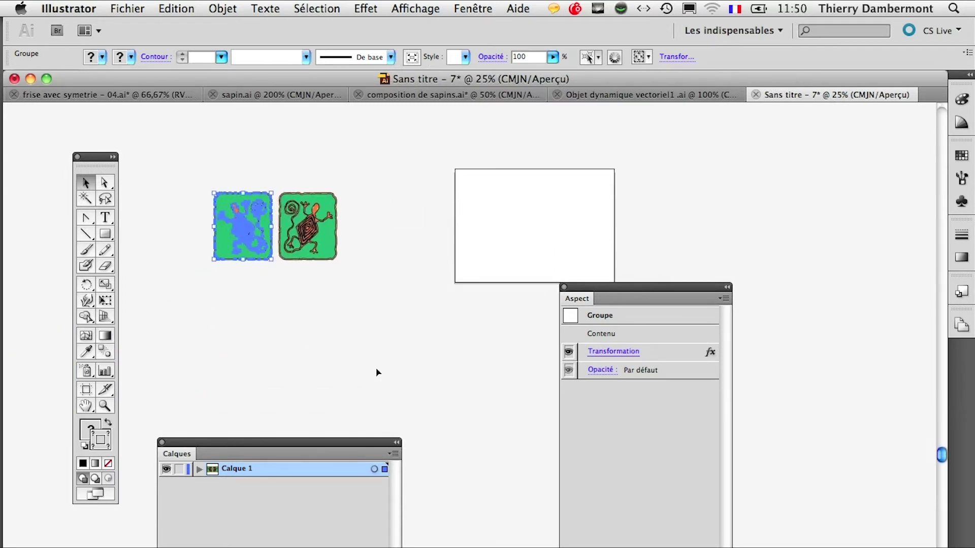
pyautogui.moveTo(379, 373); pyautogui.dragTo(361, 345)
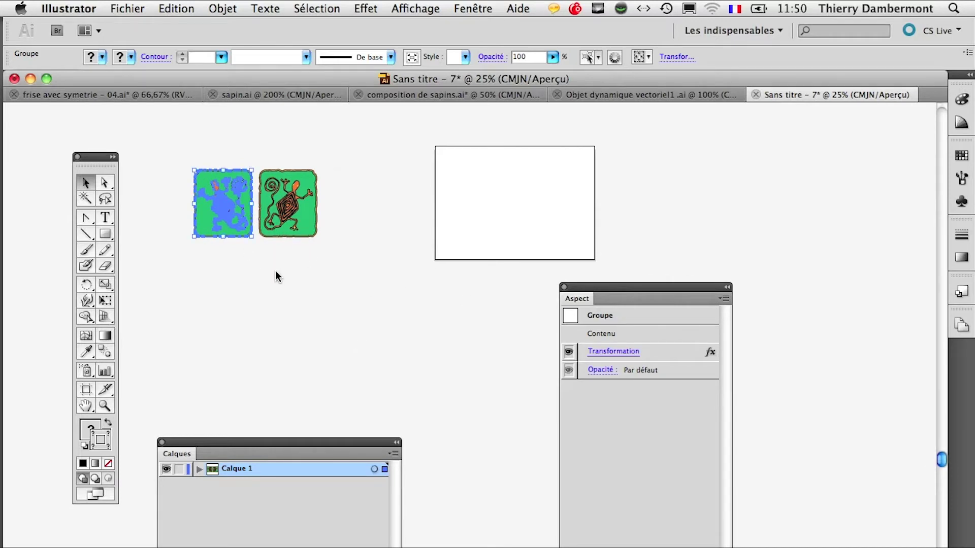
pyautogui.scroll(2, 216, 224)
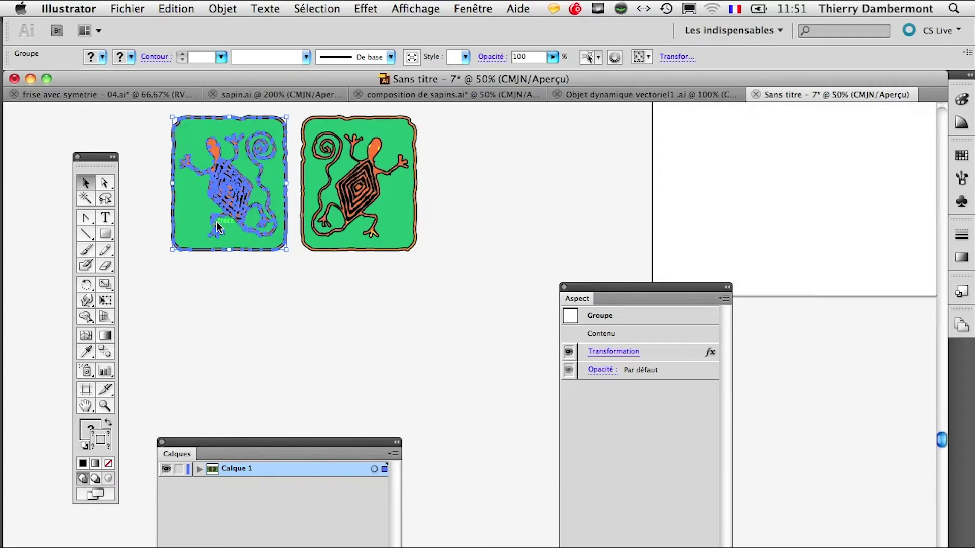
pyautogui.moveTo(228, 237); pyautogui.dragTo(251, 274)
pyautogui.click(170, 131)
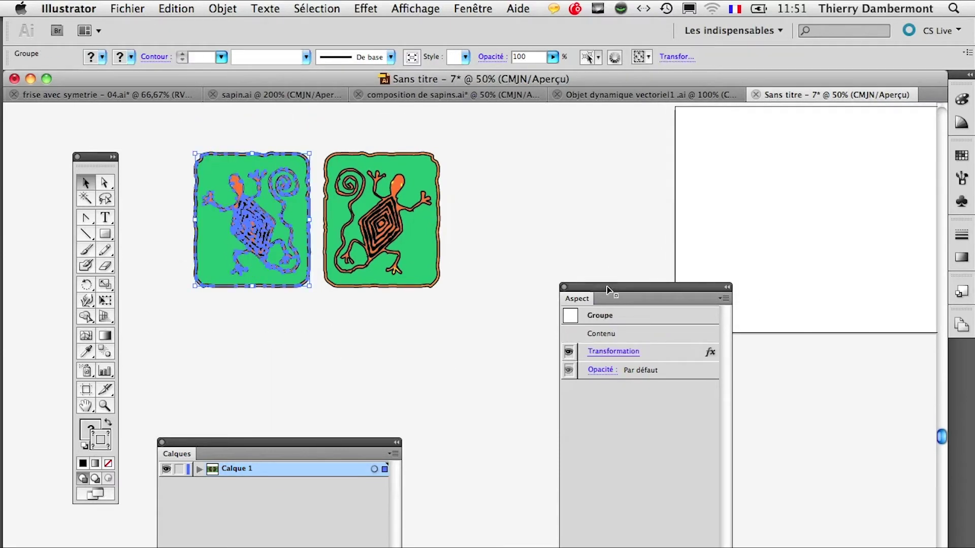
# Move the appearance settings closer to the pasted lizard group and hide the group's Transformation effect.
pyautogui.moveTo(607, 287); pyautogui.dragTo(519, 176)
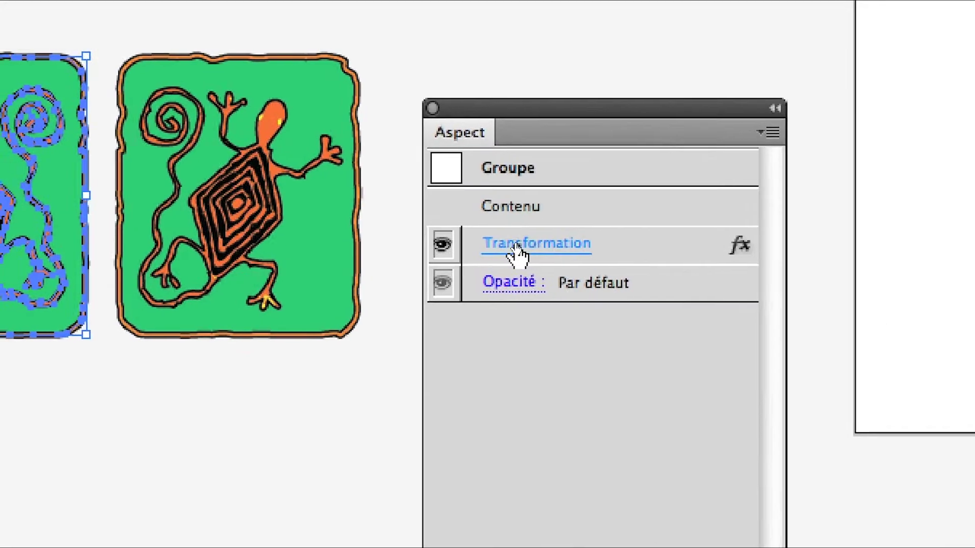
pyautogui.click(443, 246)
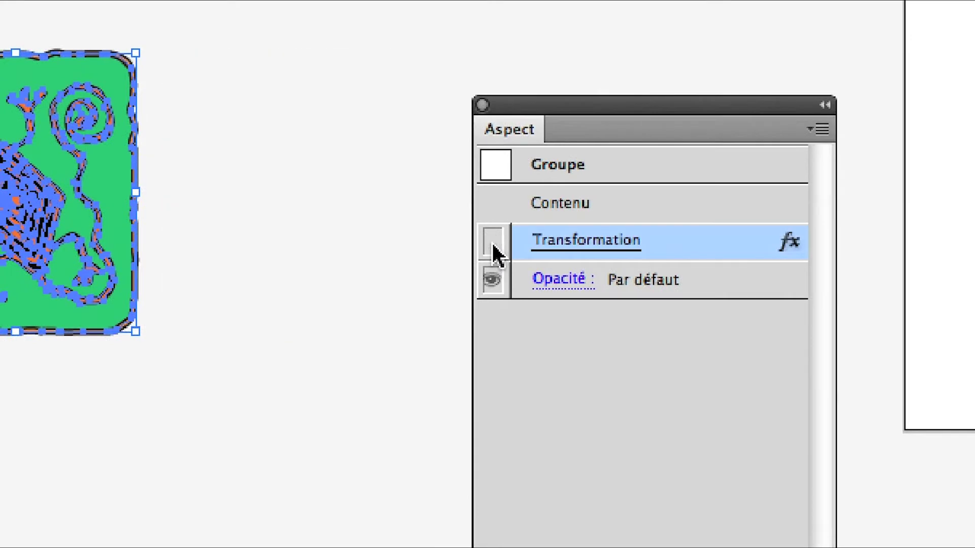
# Show the lizard group's Transformation effect again and delete it from the group's appearance.
pyautogui.click(492, 245)
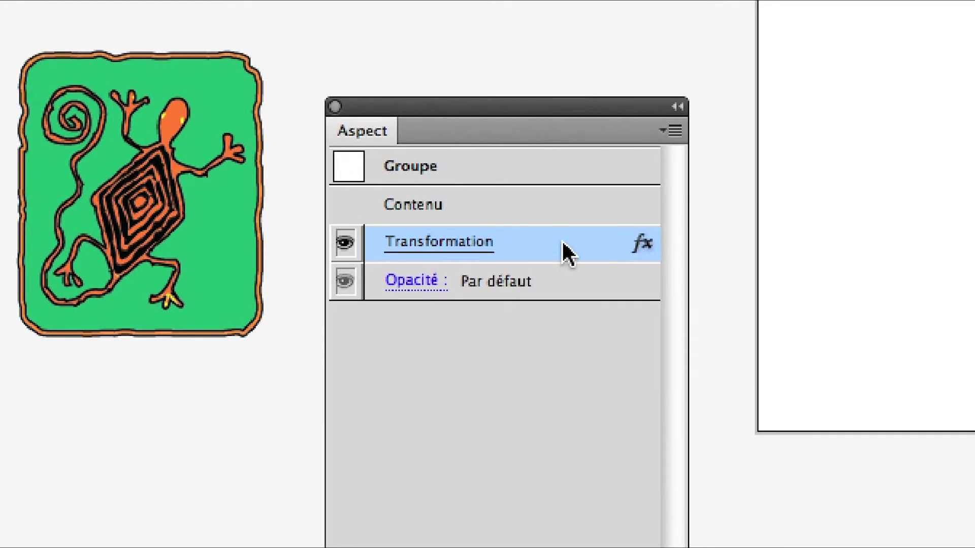
pyautogui.moveTo(562, 244); pyautogui.dragTo(617, 547)
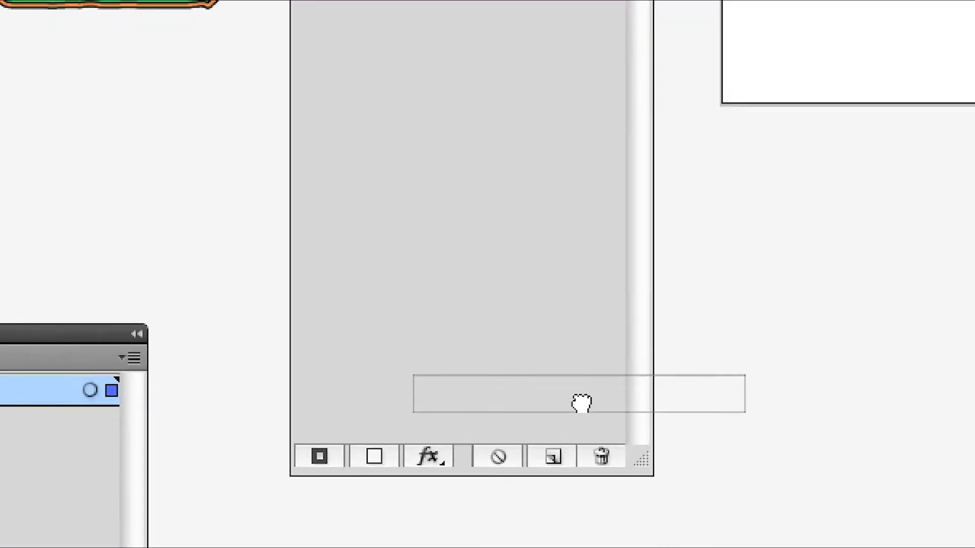
pyautogui.moveTo(581, 404); pyautogui.dragTo(601, 457)
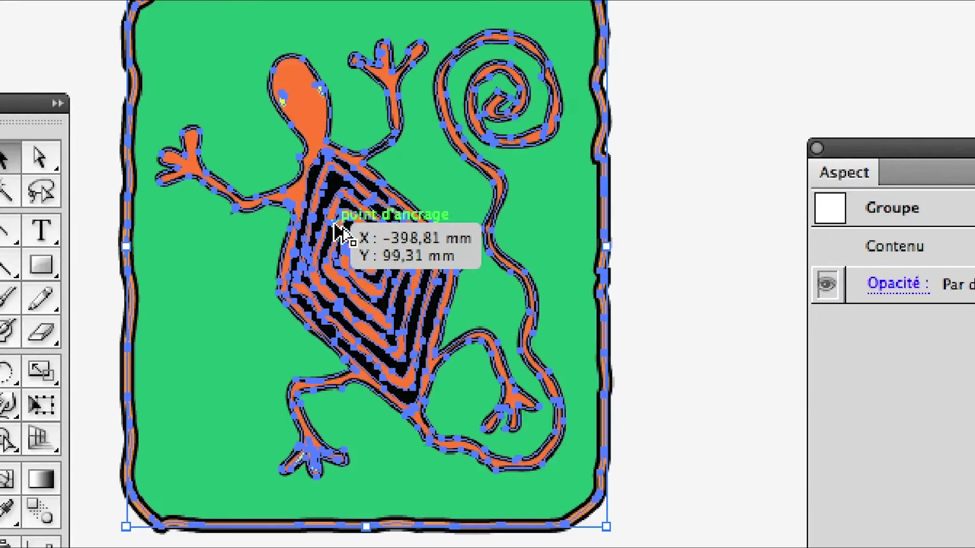
pyautogui.scroll(-2, 334, 224)
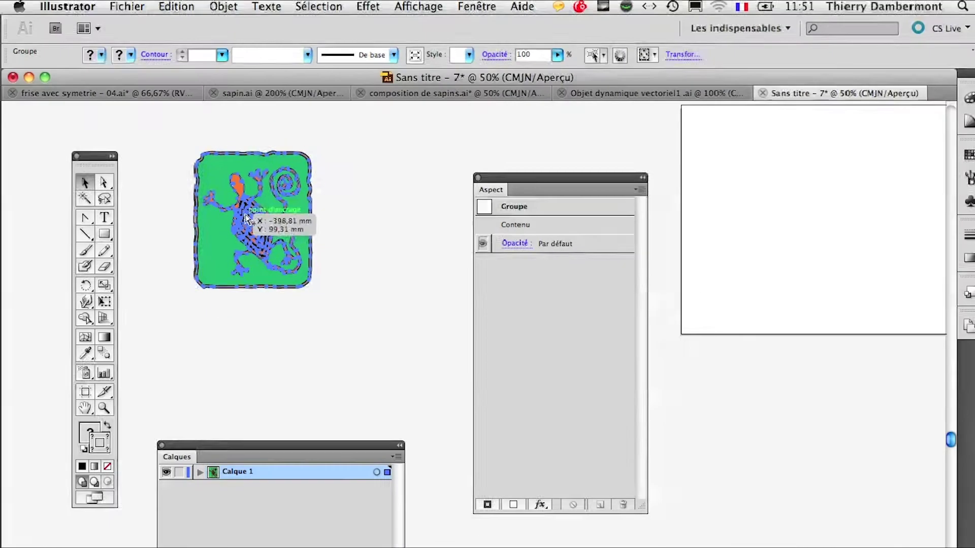
# Draw a new artboard of about 144 × 154 mm around the lizard and delete the original artboard.
pyautogui.moveTo(559, 177); pyautogui.dragTo(657, 402)
pyautogui.scroll(5, 403, 340)
pyautogui.scroll(-3, 403, 341)
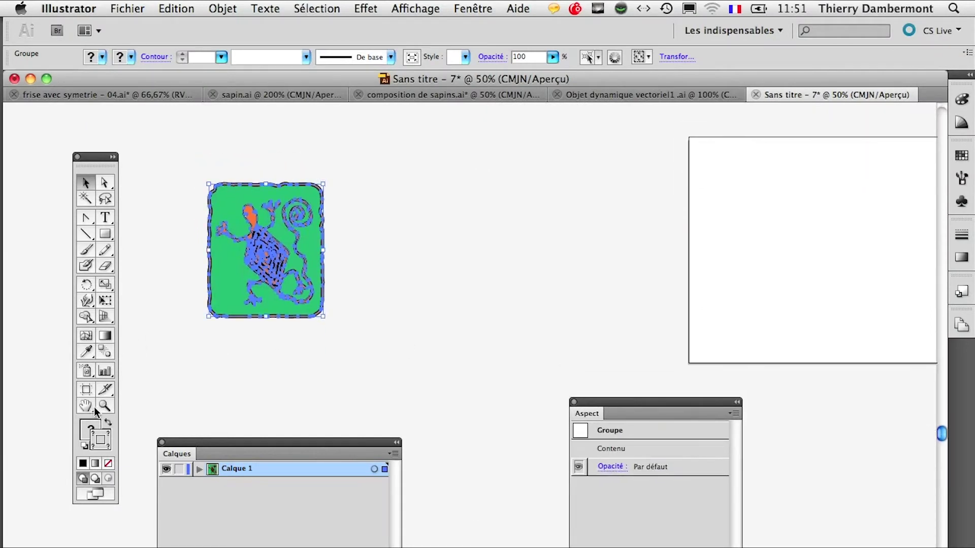
pyautogui.click(86, 390)
pyautogui.moveTo(187, 173); pyautogui.dragTo(343, 339)
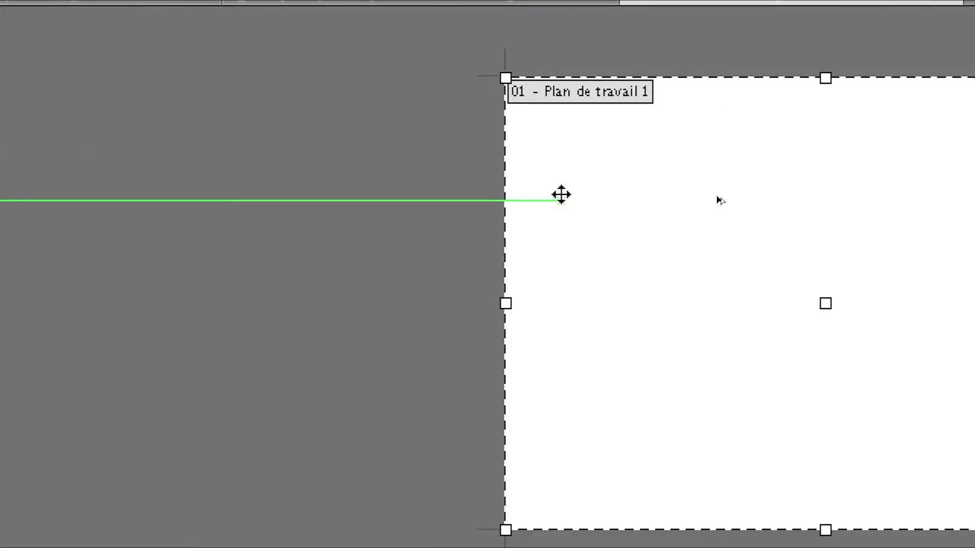
pyautogui.press('Delete')
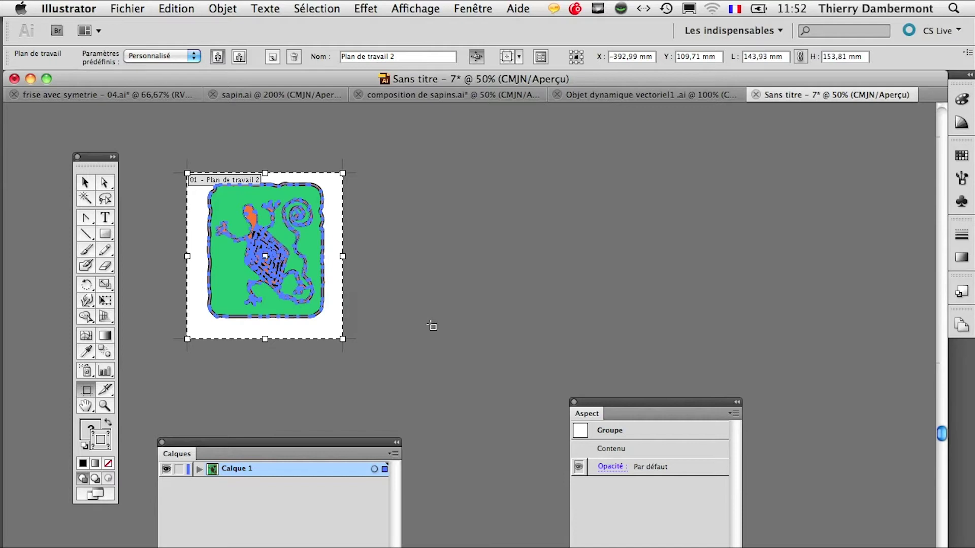
# Move the new artboard and its artwork up about 3 mm and extend its upper edge to a height of about 158 mm.
pyautogui.moveTo(305, 332); pyautogui.dragTo(305, 328)
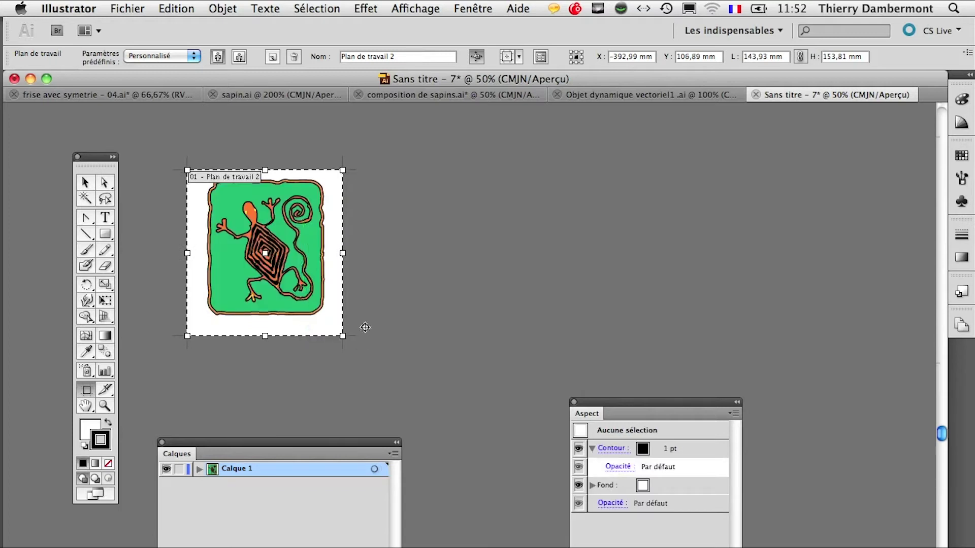
pyautogui.moveTo(265, 170); pyautogui.dragTo(265, 165)
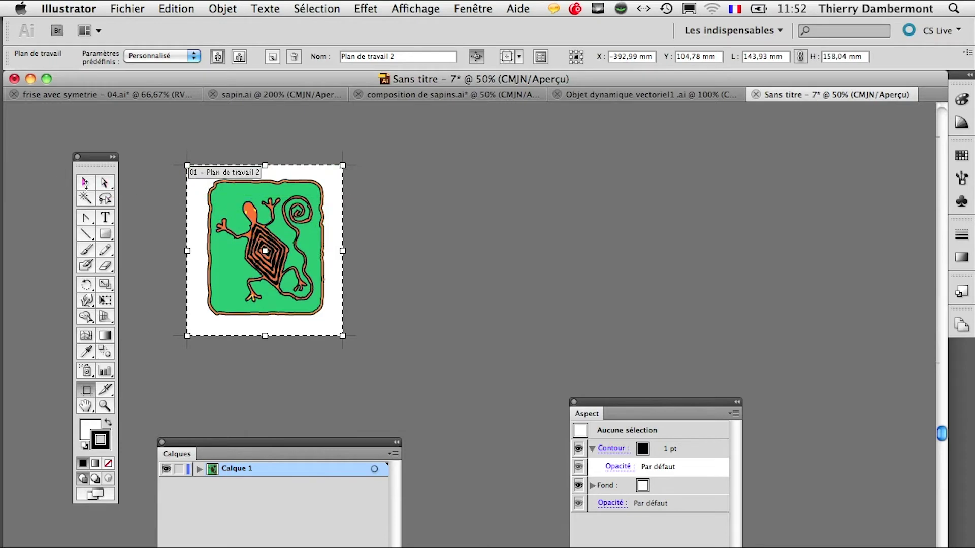
pyautogui.click(84, 183)
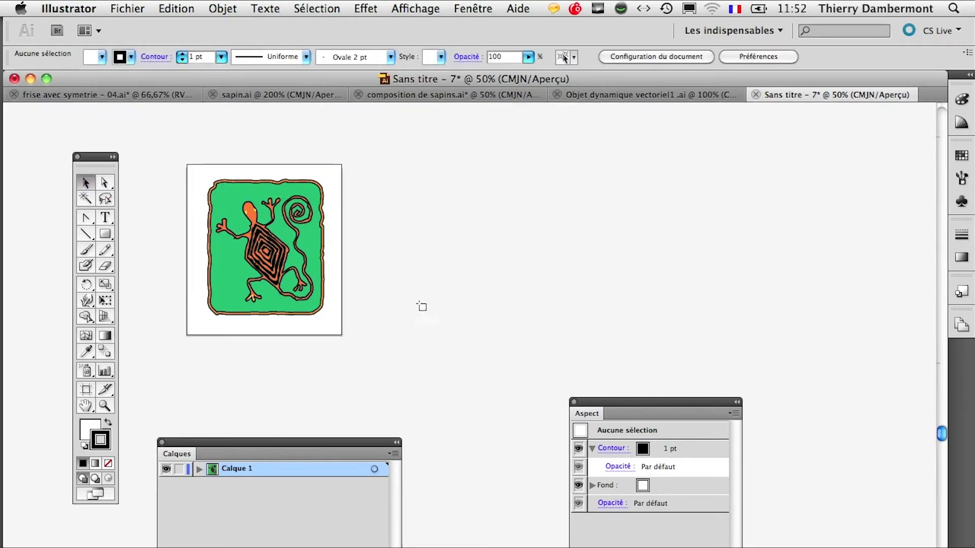
# Start saving the document under a new name in "frise par symétries multiples", inside "Illustrator créatif – 25 mars 2013" on the INTENSO drive.
pyautogui.click(140, 9)
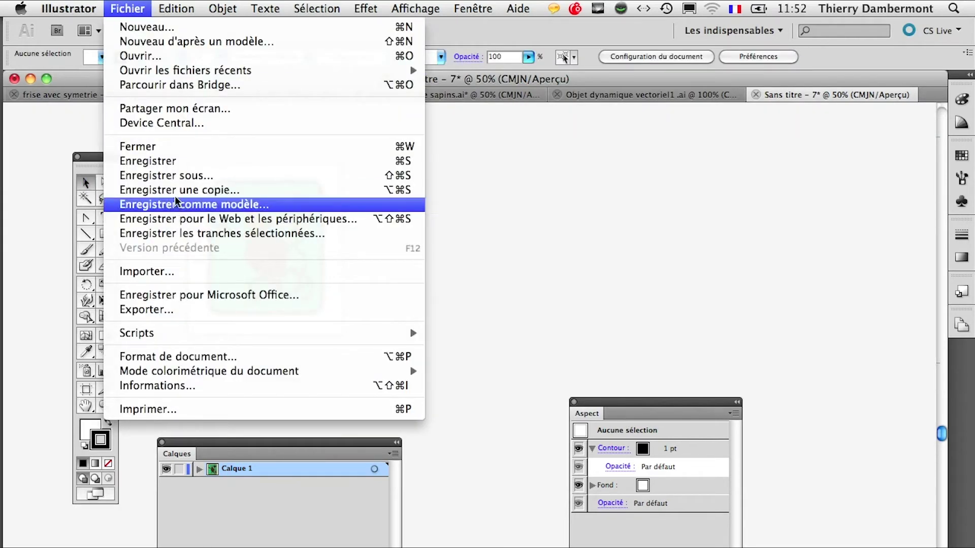
pyautogui.click(178, 177)
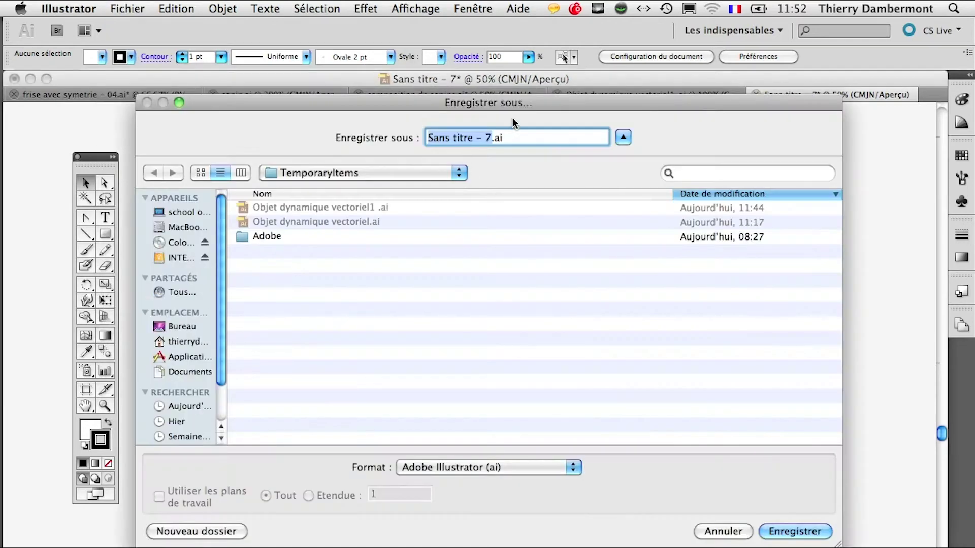
pyautogui.moveTo(516, 108); pyautogui.dragTo(609, 252)
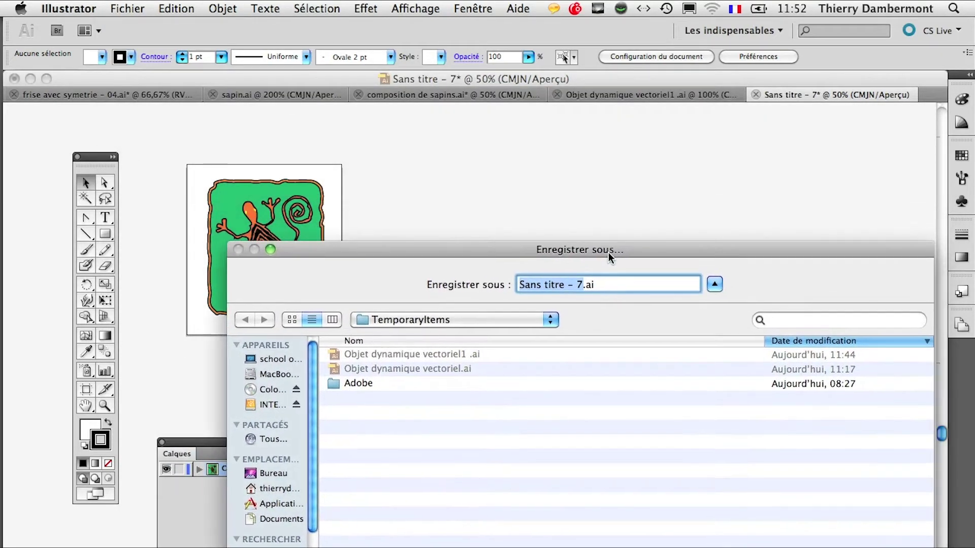
pyautogui.click(369, 320)
pyautogui.click(268, 405)
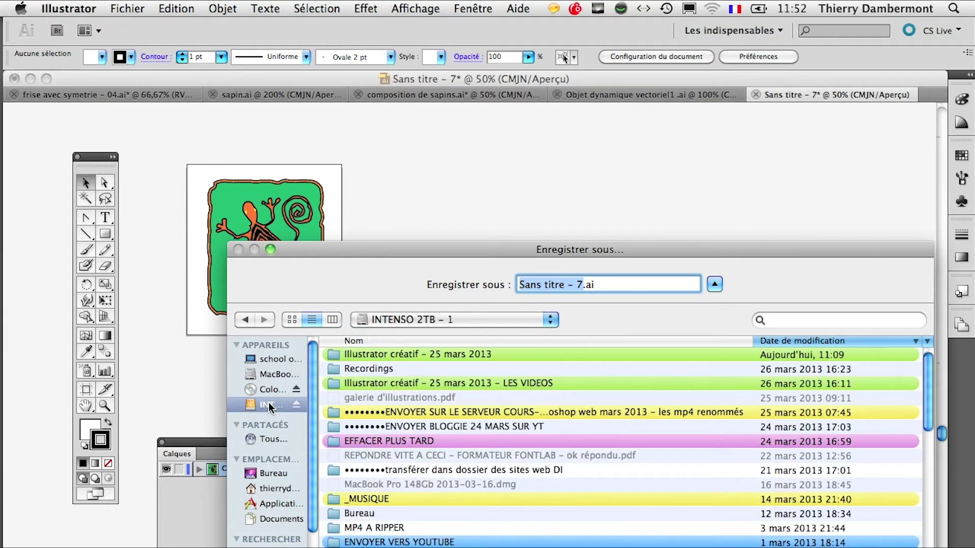
pyautogui.doubleClick(428, 354)
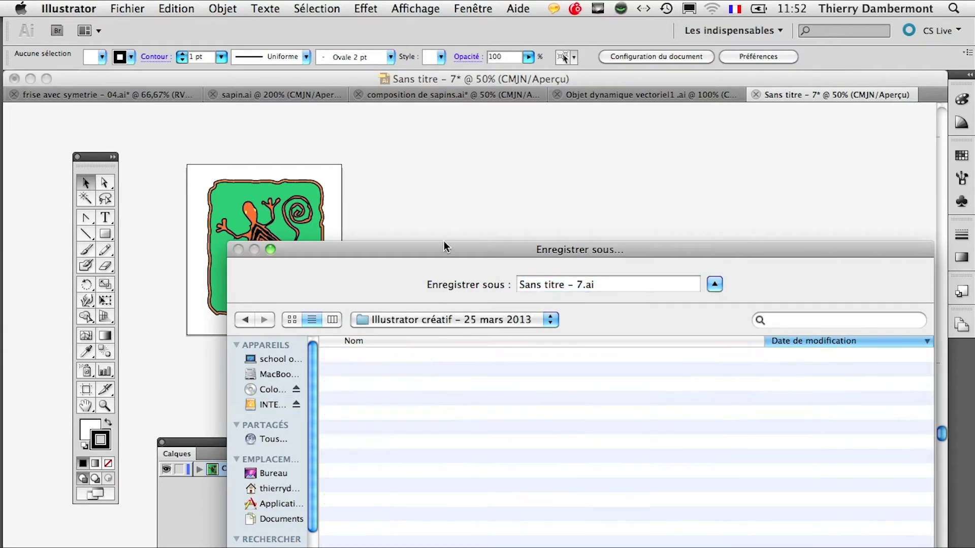
pyautogui.moveTo(447, 254); pyautogui.dragTo(489, 158)
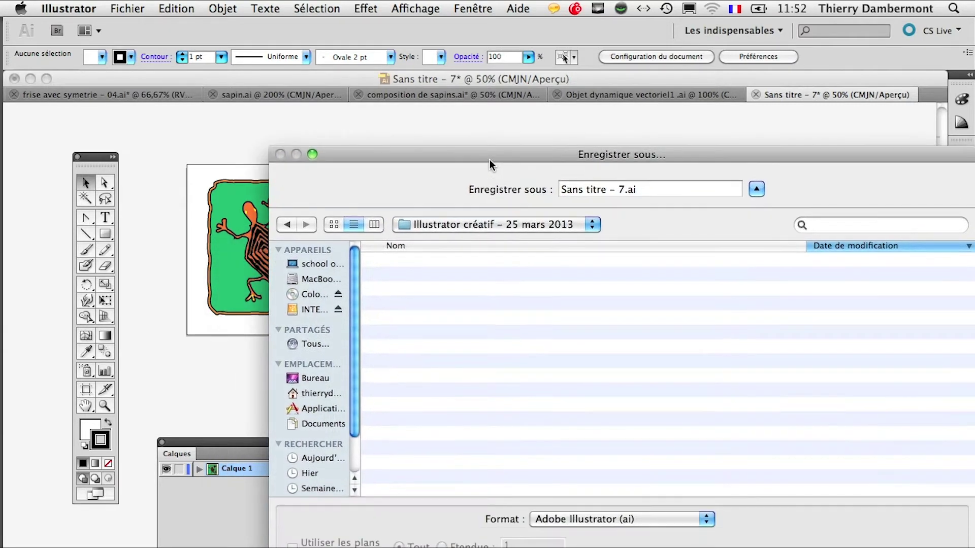
pyautogui.click(471, 224)
pyautogui.click(470, 224)
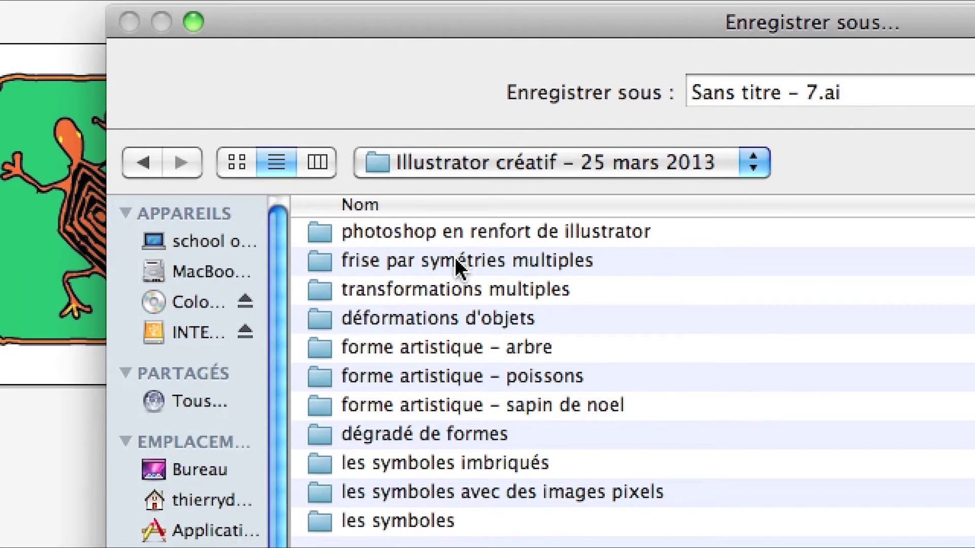
pyautogui.click(456, 260)
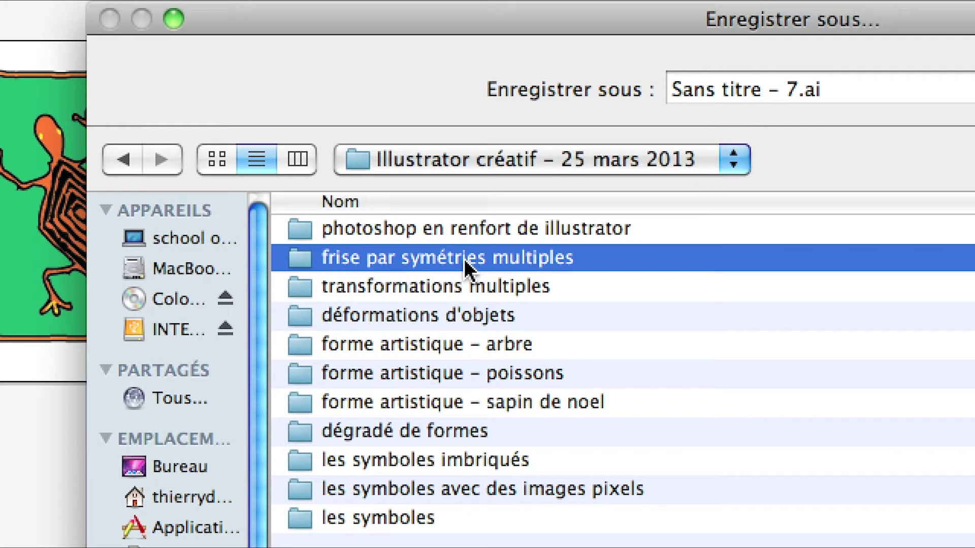
pyautogui.doubleClick(464, 259)
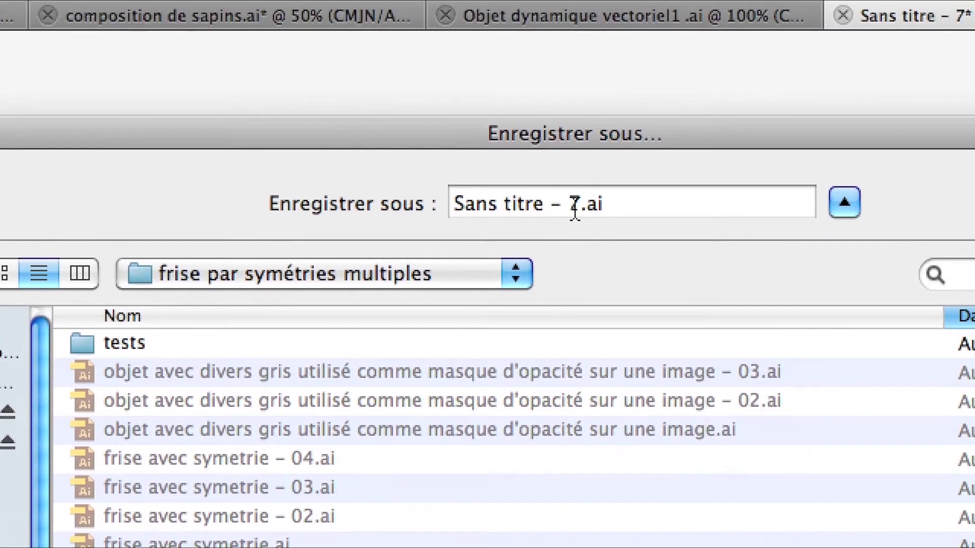
# Name the file "lezard seul pour PS.ai" and save it in Adobe Illustrator format with the default options.
pyautogui.click(574, 190)
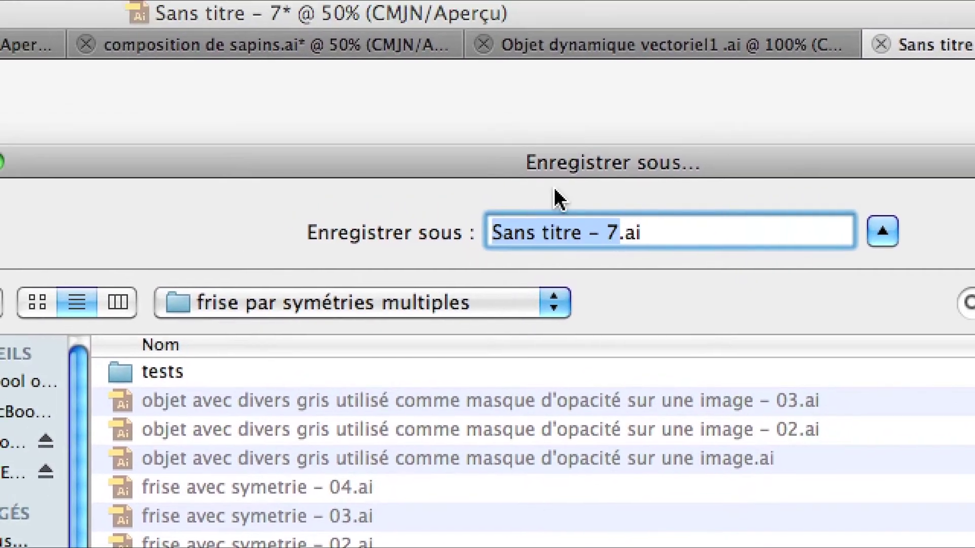
pyautogui.write('lezard seul')
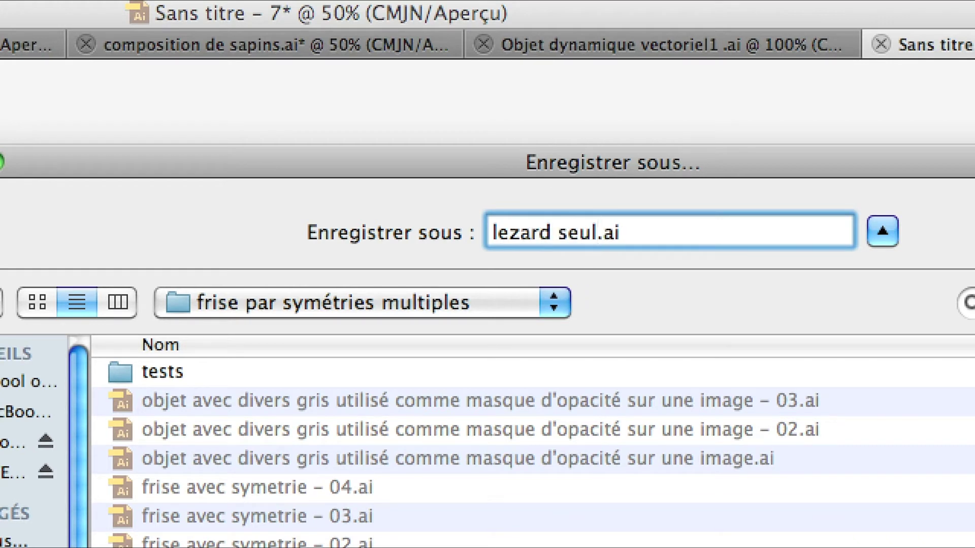
pyautogui.write('pour PS')
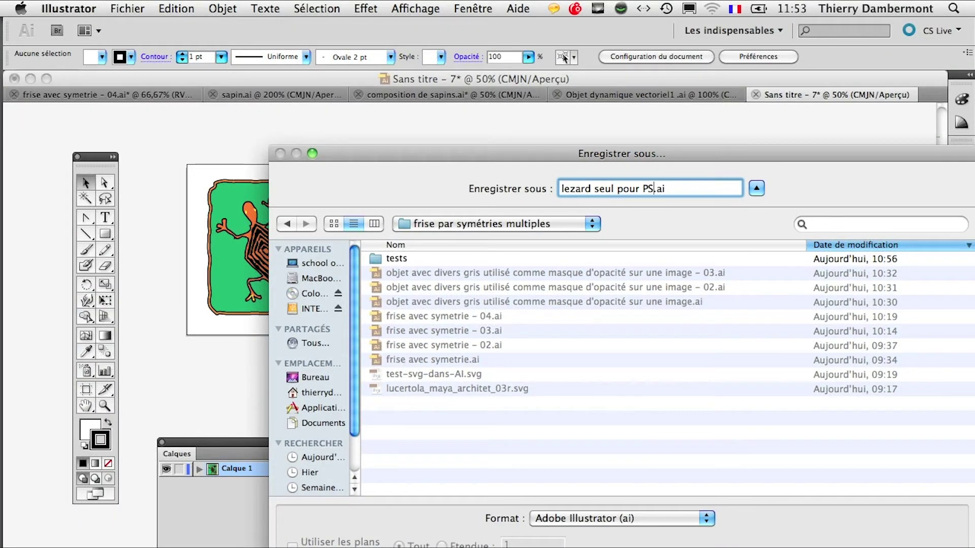
pyautogui.press('Return')
pyautogui.press('Return')
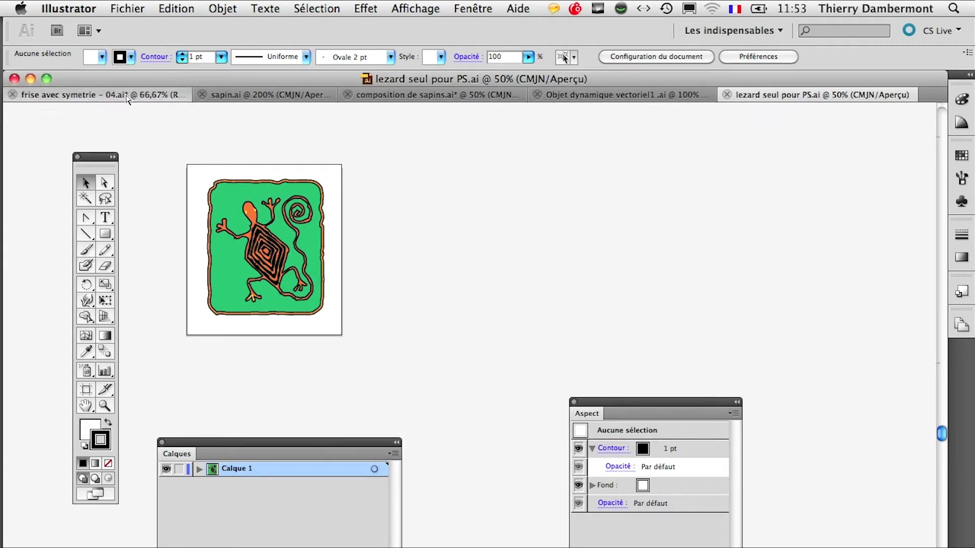
# Return to the "frise avec symetrie – 04.ai" document and view the whole lizard frieze with its reflection.
pyautogui.click(182, 94)
pyautogui.press('super+minus')
pyautogui.press('super+minus')
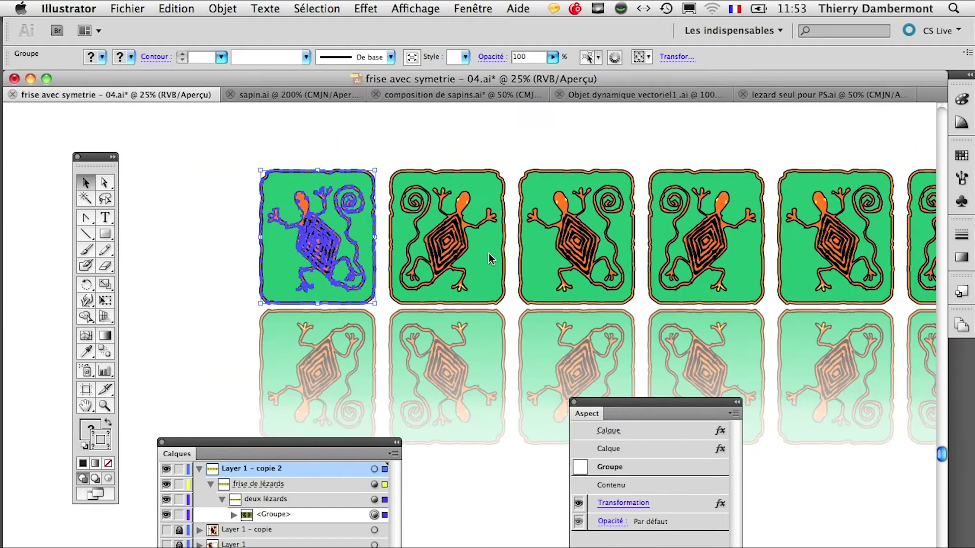
pyautogui.click(93, 412)
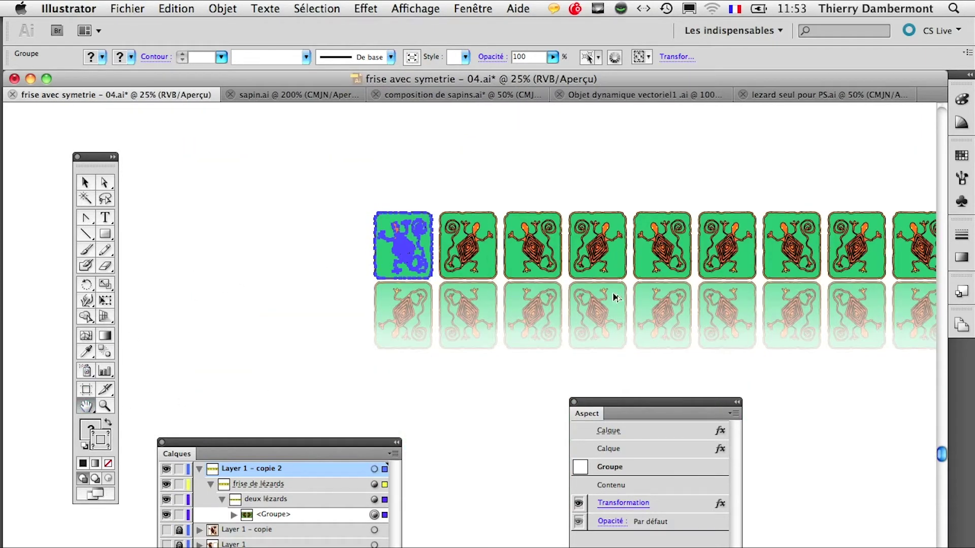
pyautogui.moveTo(616, 297); pyautogui.dragTo(472, 275)
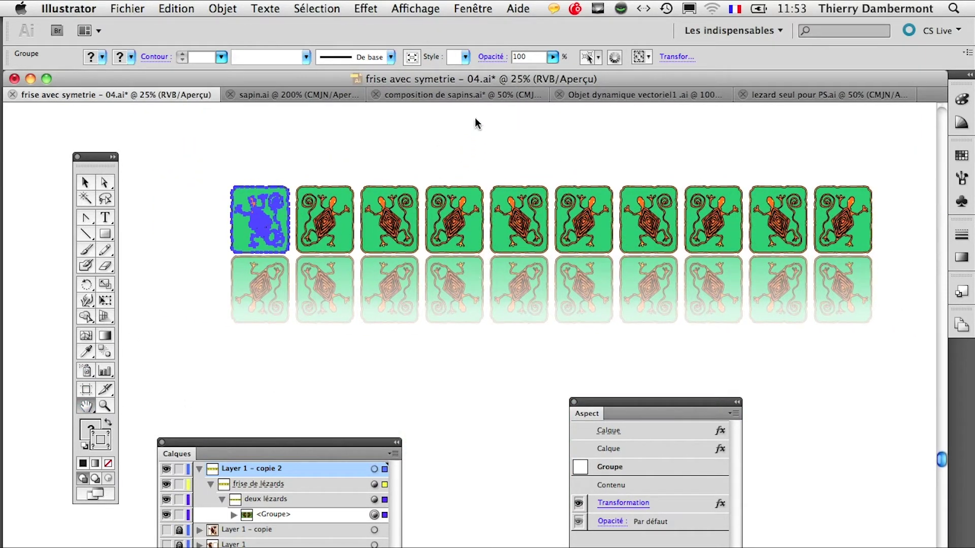
# Select the lizard in "lezard seul pour PS.ai" and examine the individual paths inside its group on Calque 1.
pyautogui.click(805, 97)
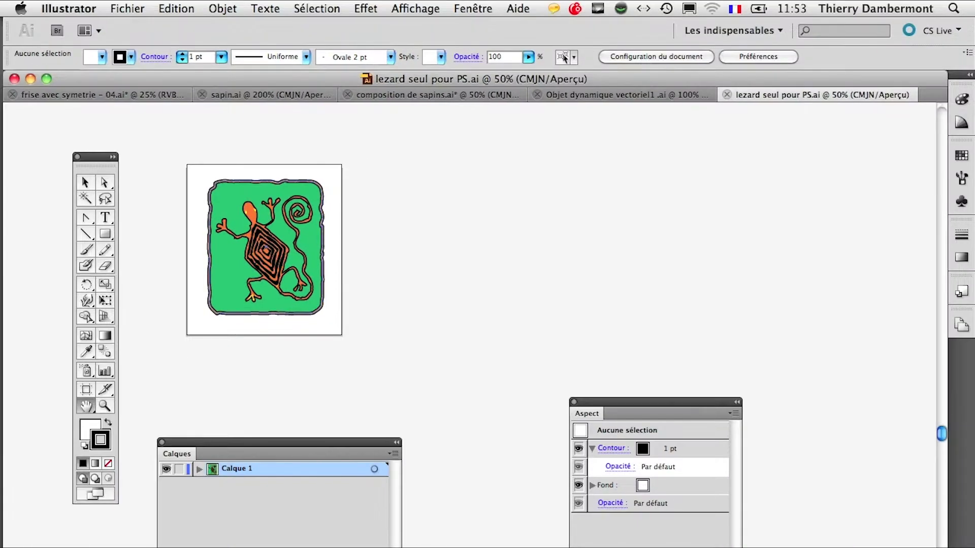
pyautogui.click(85, 183)
pyautogui.moveTo(184, 161); pyautogui.dragTo(308, 314)
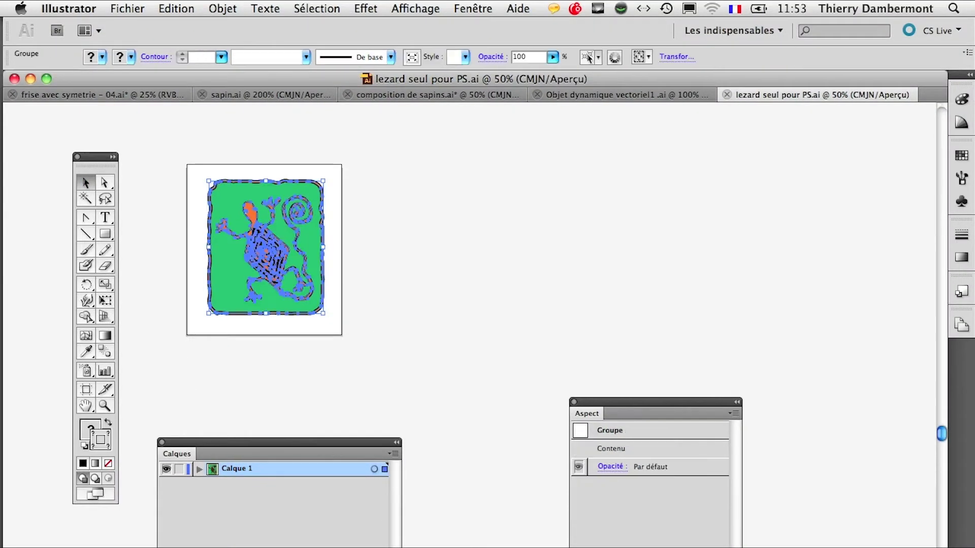
pyautogui.moveTo(335, 442); pyautogui.dragTo(583, 147)
pyautogui.click(450, 174)
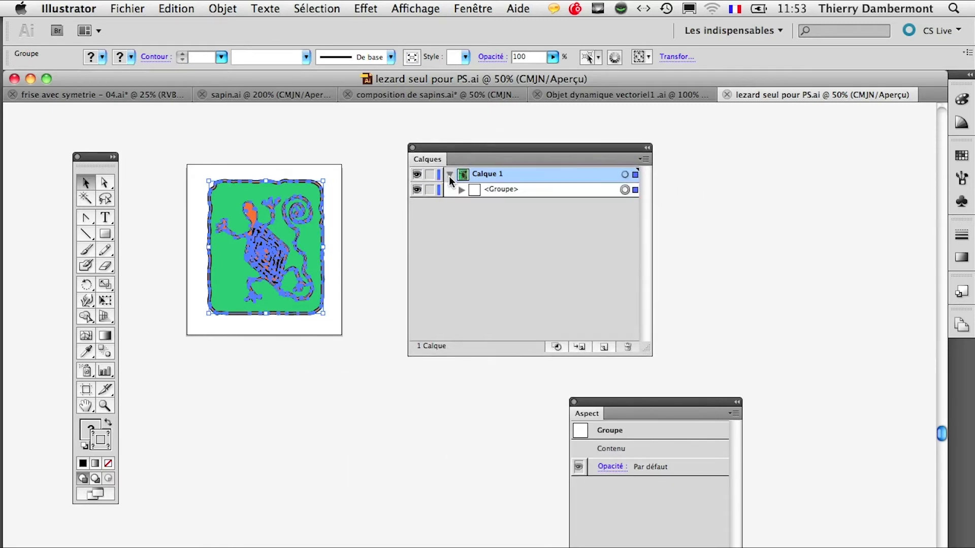
pyautogui.click(462, 190)
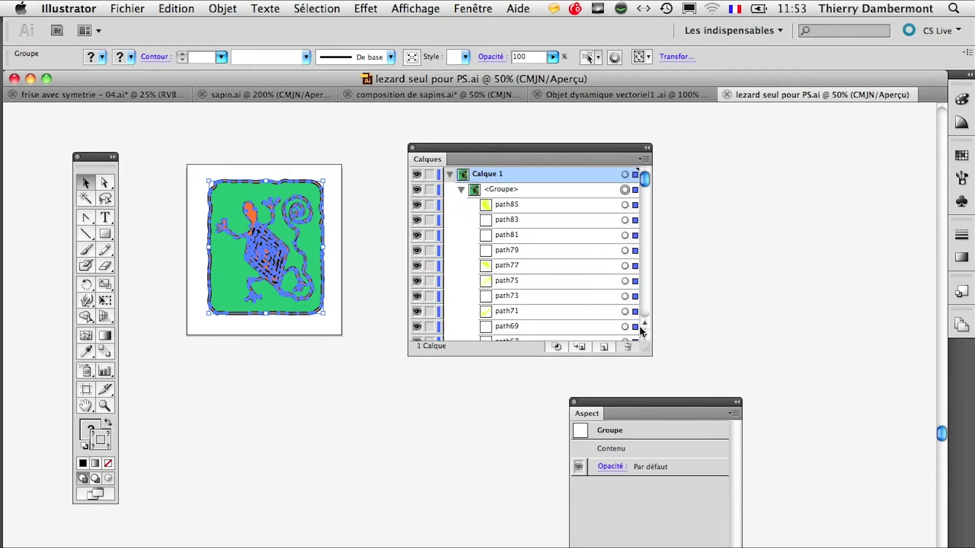
pyautogui.moveTo(646, 349); pyautogui.dragTo(648, 464)
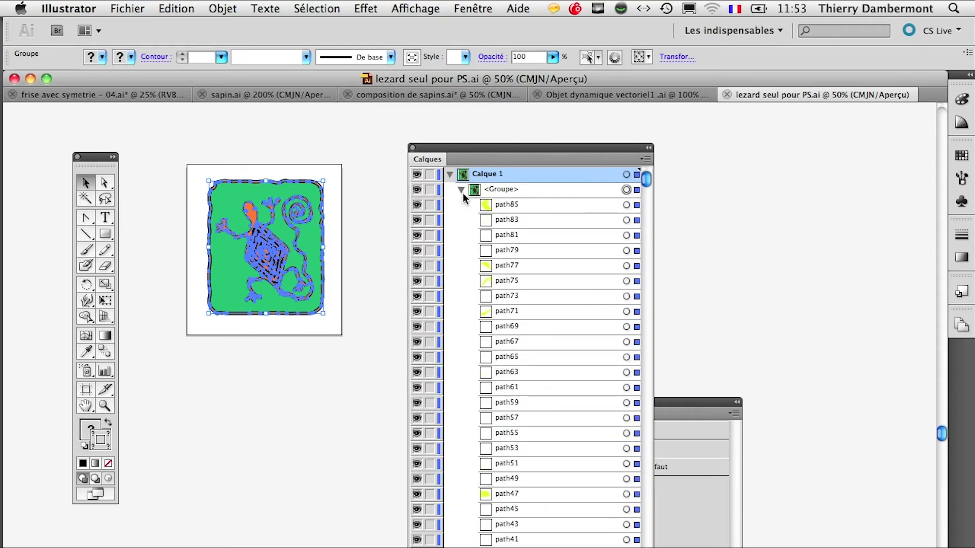
pyautogui.click(461, 190)
pyautogui.click(449, 174)
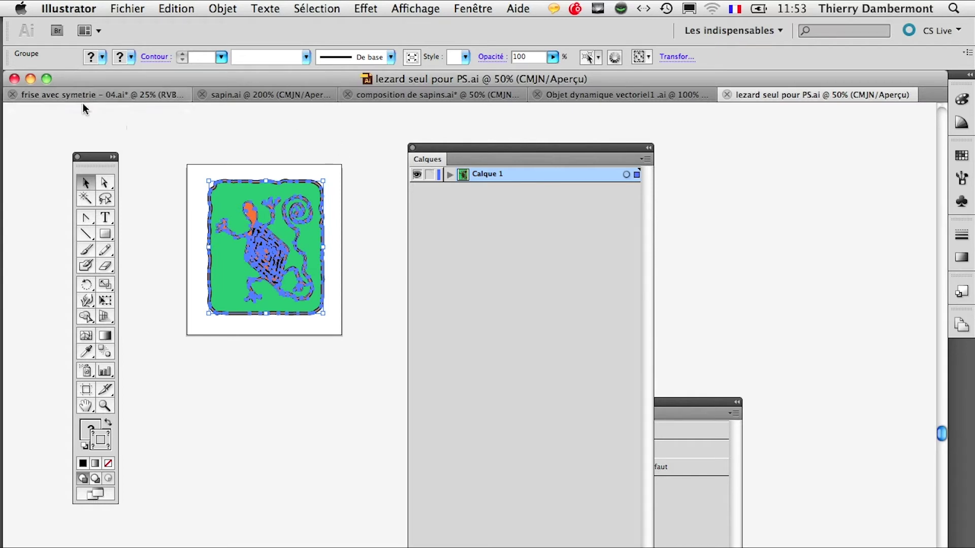
# Compare the frieze document's layers with those of the single-lizard document and deselect the lizard.
pyautogui.click(95, 99)
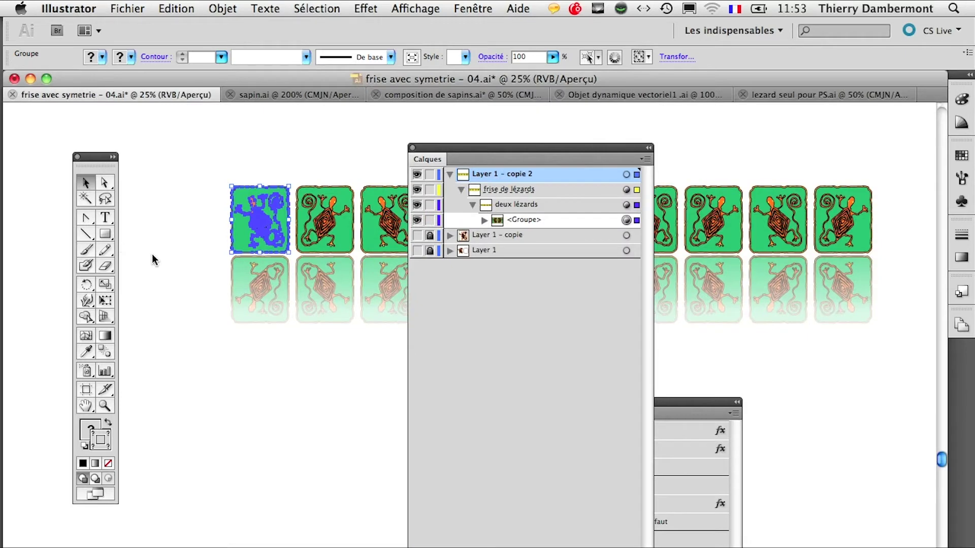
pyautogui.click(827, 96)
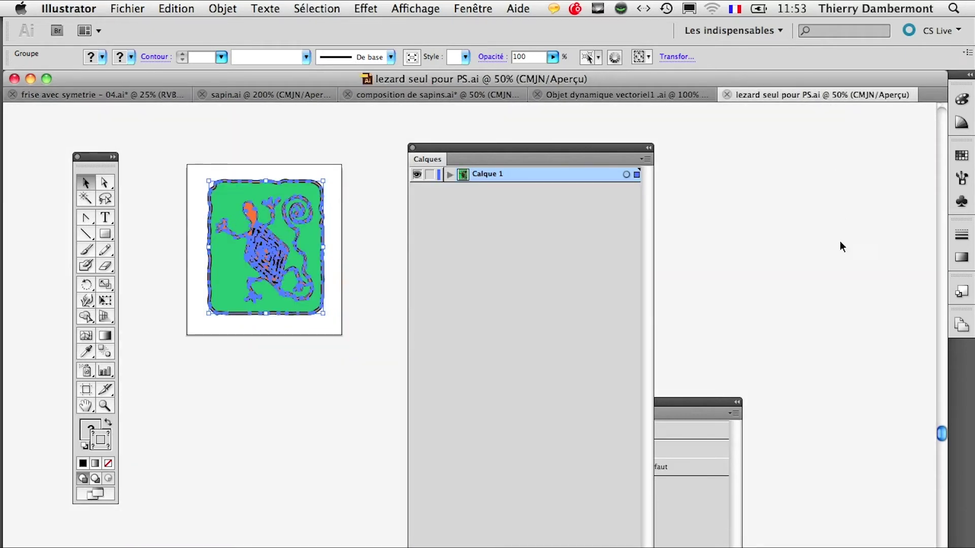
pyautogui.click(331, 475)
pyautogui.press('super+Tab')
pyautogui.press('super+Tab')
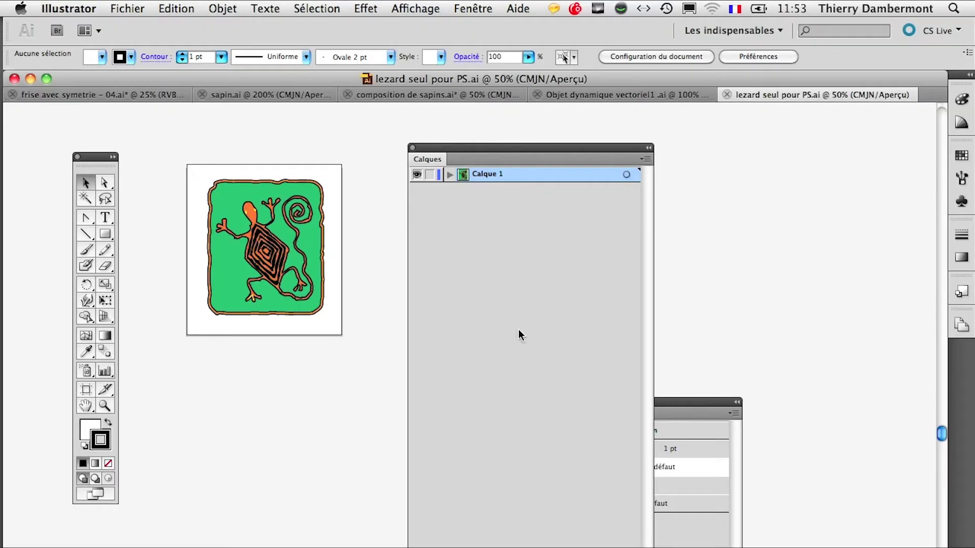
# Switch to Photoshop and create a new 500 × 500 pixel RGB document at 72 pixels/pouce with a white background.
pyautogui.press('super+Tab')
pyautogui.press('super+Tab')
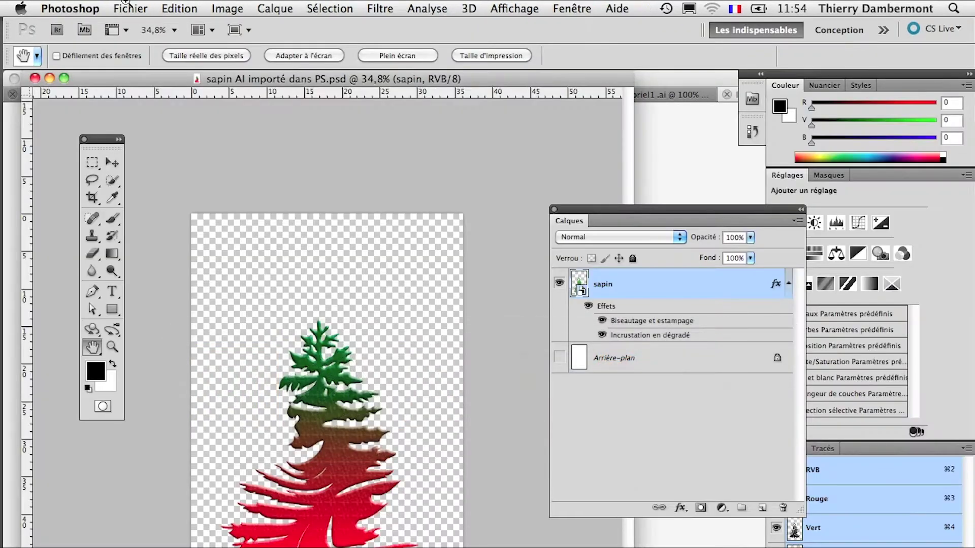
pyautogui.click(130, 9)
pyautogui.click(414, 164)
pyautogui.press('super+n')
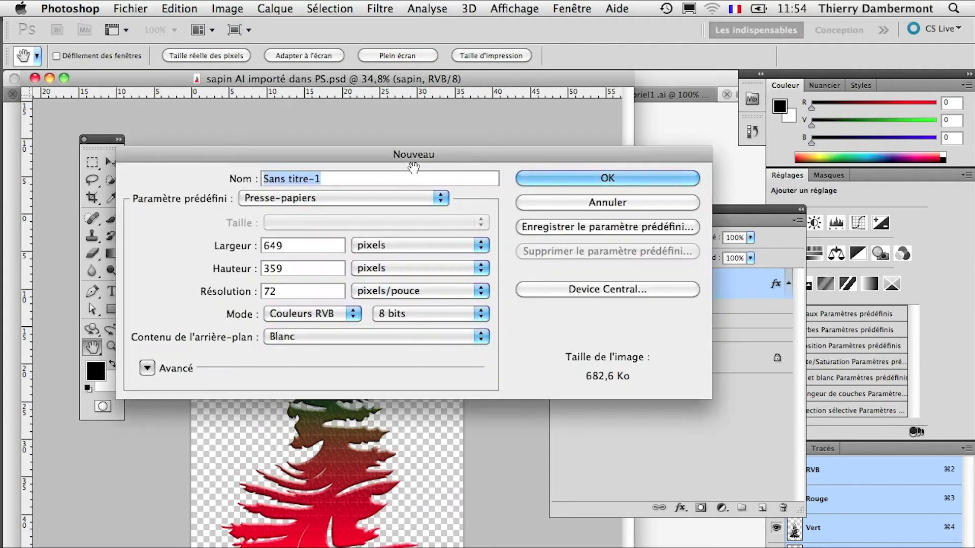
pyautogui.press('alt')
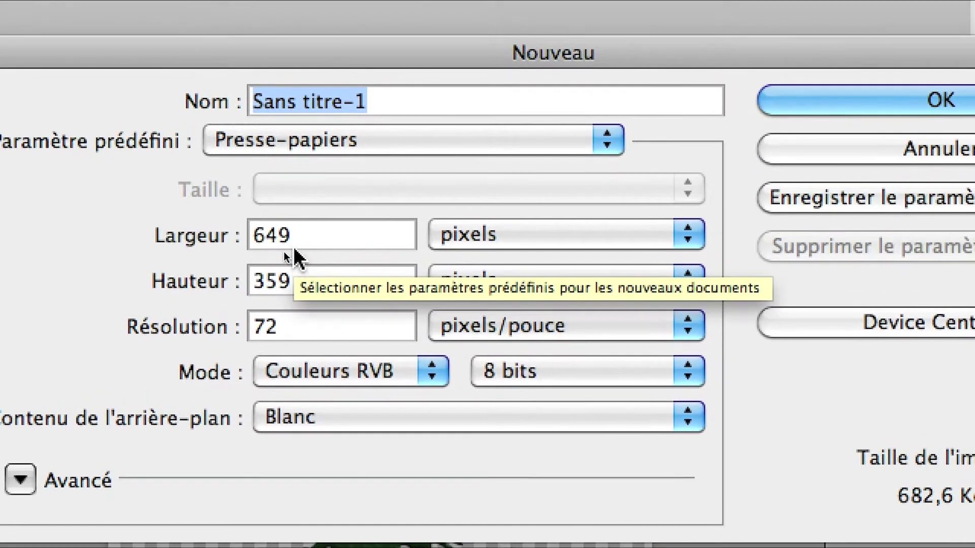
pyautogui.moveTo(285, 248); pyautogui.dragTo(246, 236)
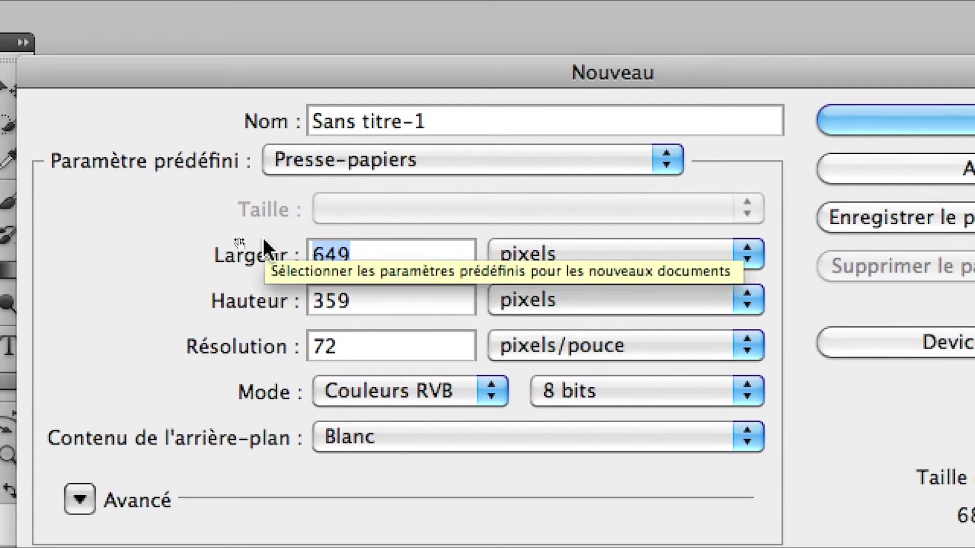
pyautogui.write('500')
pyautogui.press('Tab')
pyautogui.write('500')
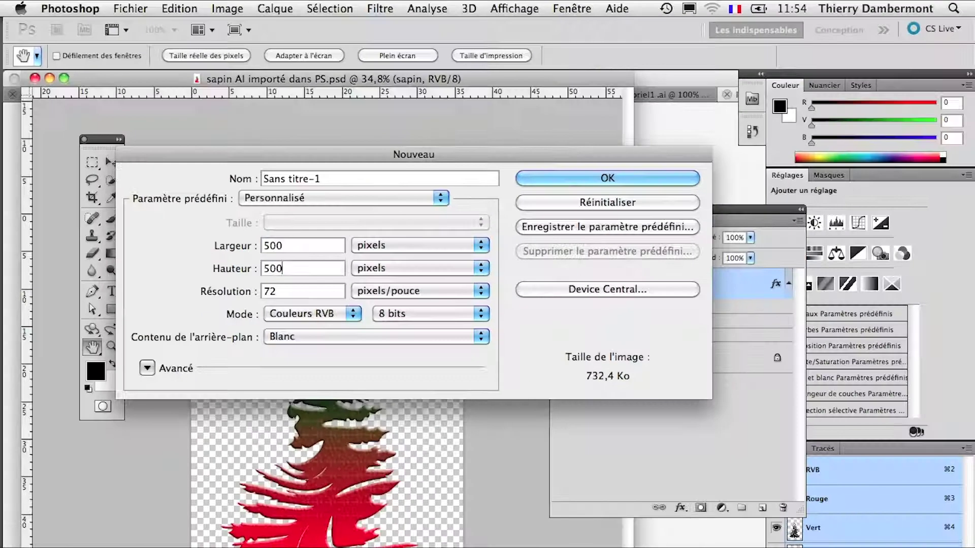
pyautogui.press('Return')
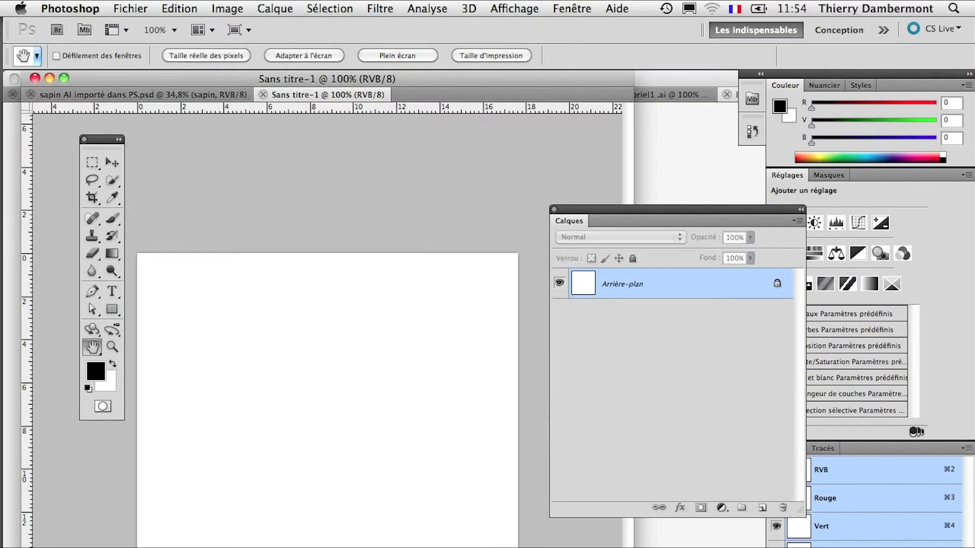
# Place "lezard seul pour PS.ai" from the "frise par symétries multiples" folder into the new document, cropped to Cadre de sélection.
pyautogui.click(130, 9)
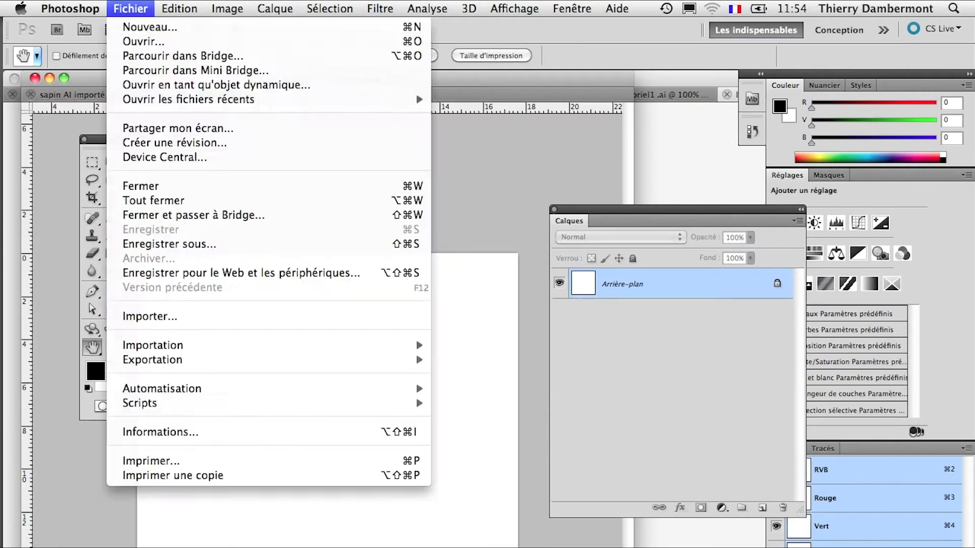
pyautogui.click(151, 317)
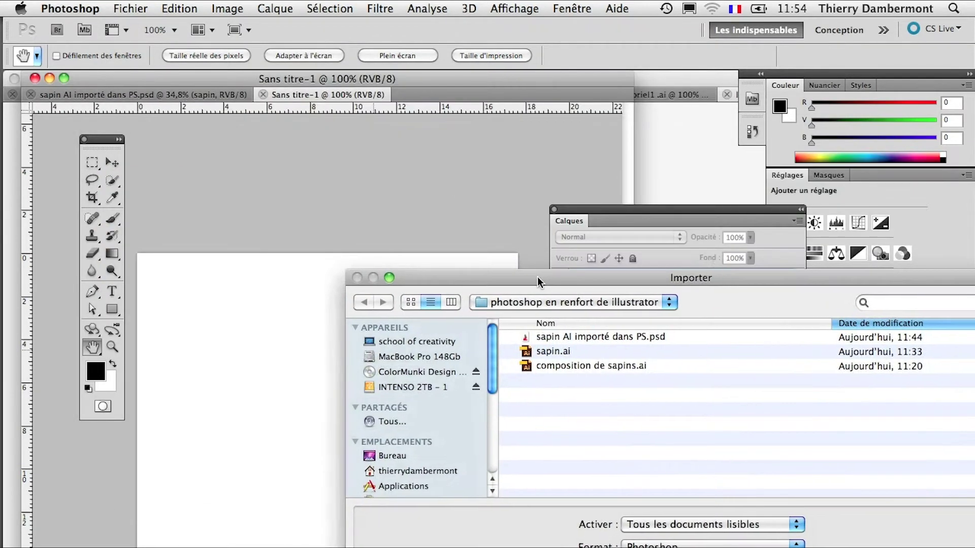
pyautogui.moveTo(538, 277); pyautogui.dragTo(427, 274)
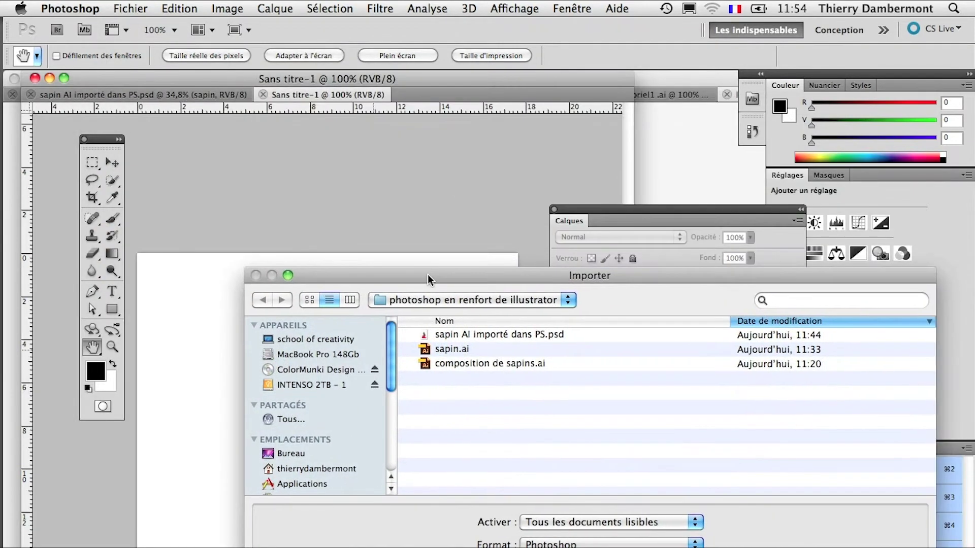
pyautogui.click(426, 293)
pyautogui.click(430, 322)
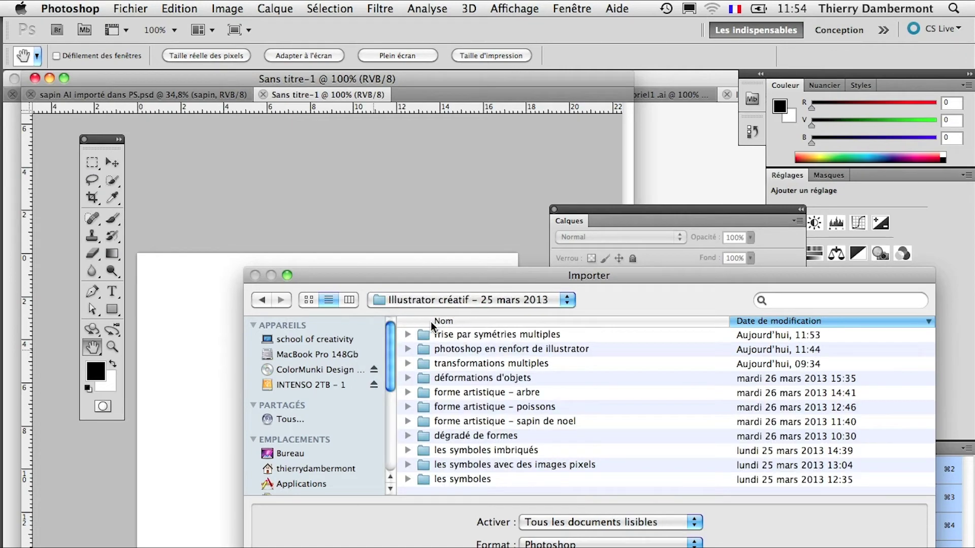
pyautogui.doubleClick(455, 335)
pyautogui.click(457, 335)
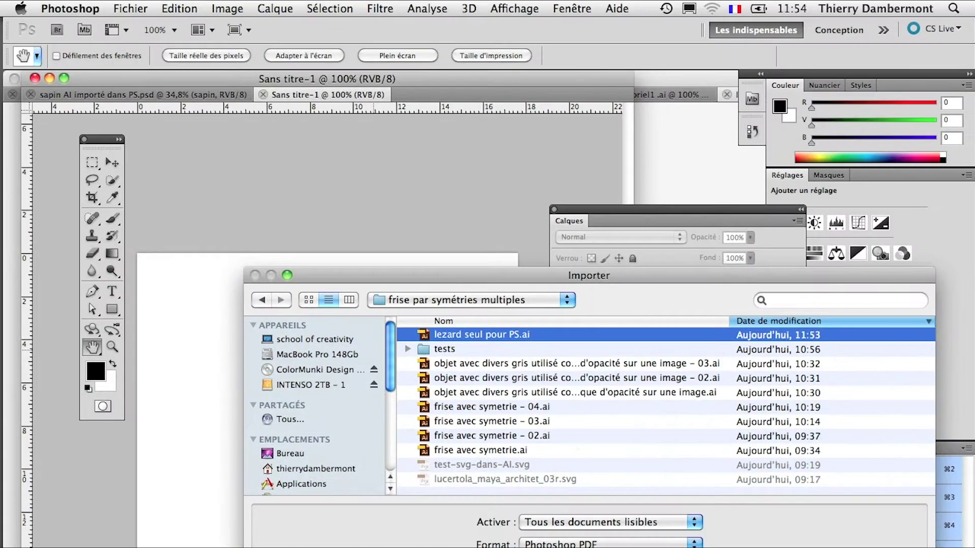
pyautogui.press('Return')
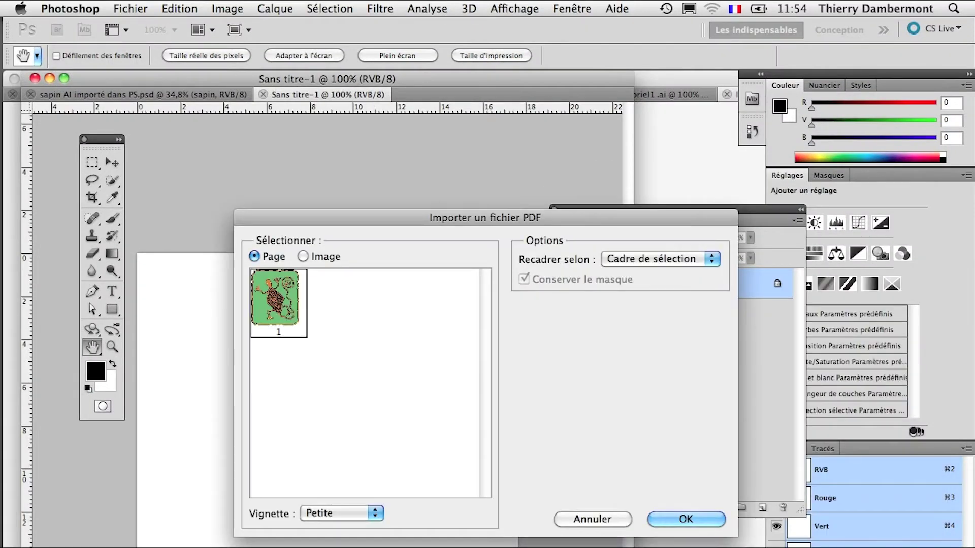
pyautogui.click(677, 523)
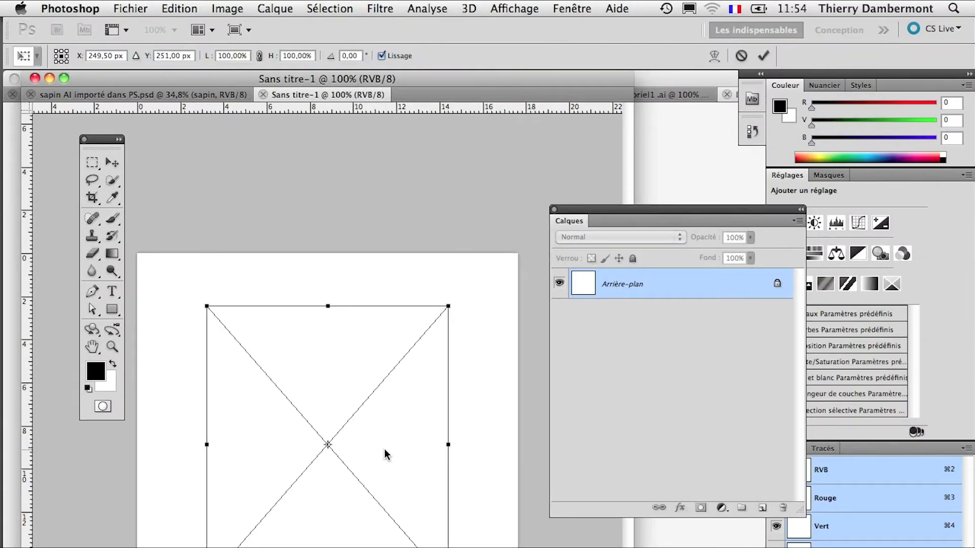
pyautogui.press('Return')
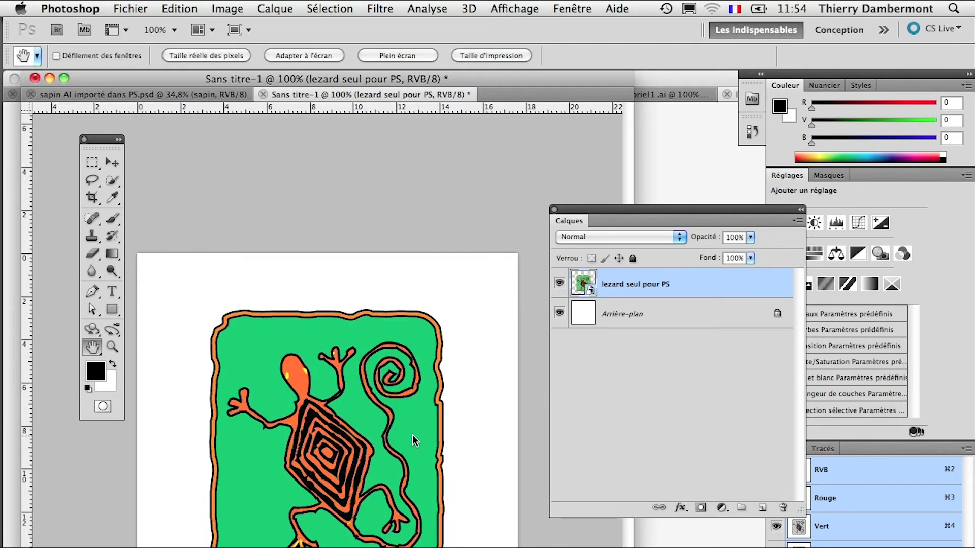
# Crop the document around the upper part of the lizard tile with the Crop tool width at 1024 px.
pyautogui.click(92, 197)
pyautogui.moveTo(178, 311); pyautogui.dragTo(481, 543)
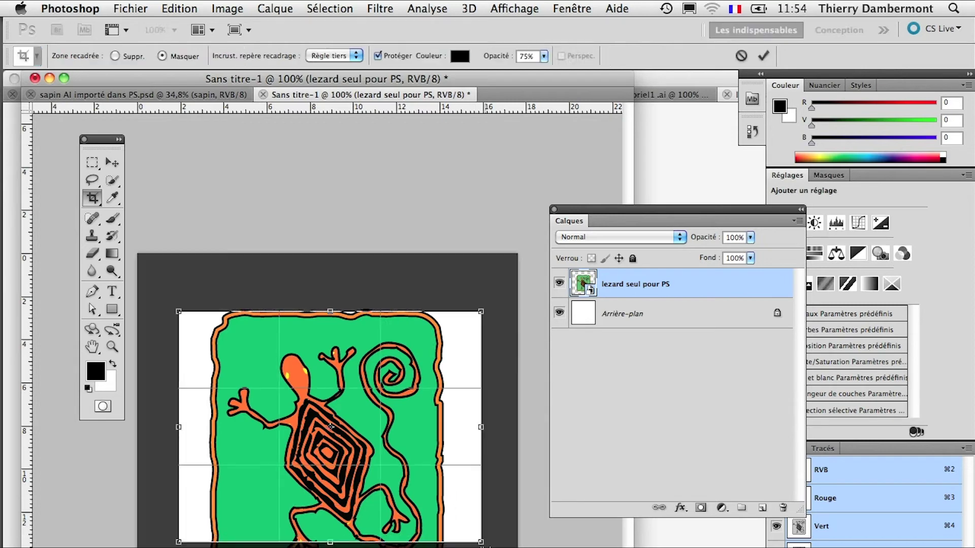
pyautogui.press('Return')
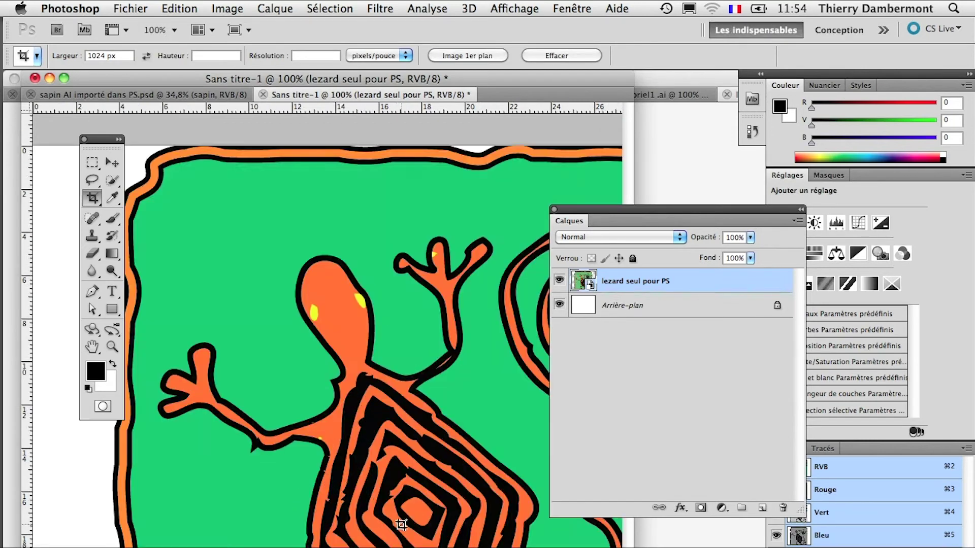
pyautogui.press('super+minus')
pyautogui.press('super+minus')
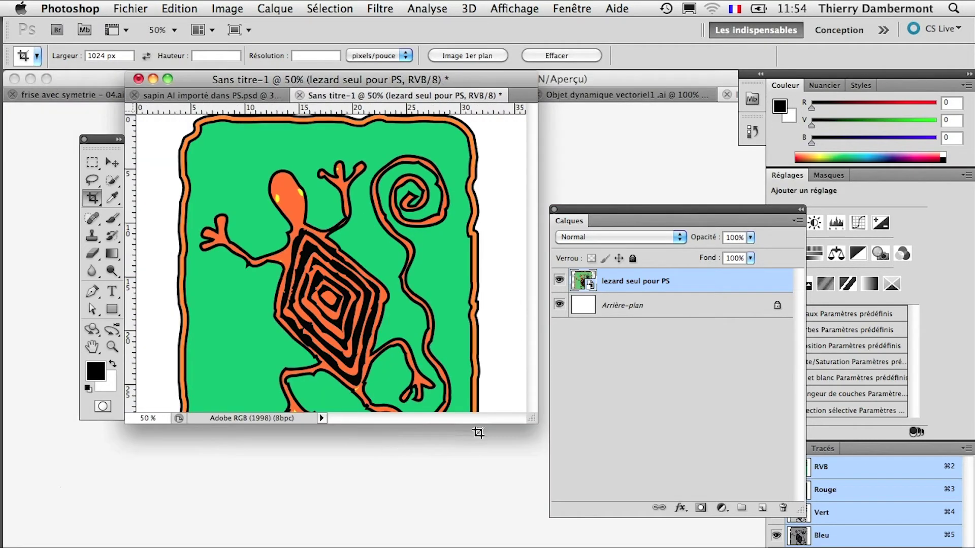
pyautogui.moveTo(526, 420); pyautogui.dragTo(601, 547)
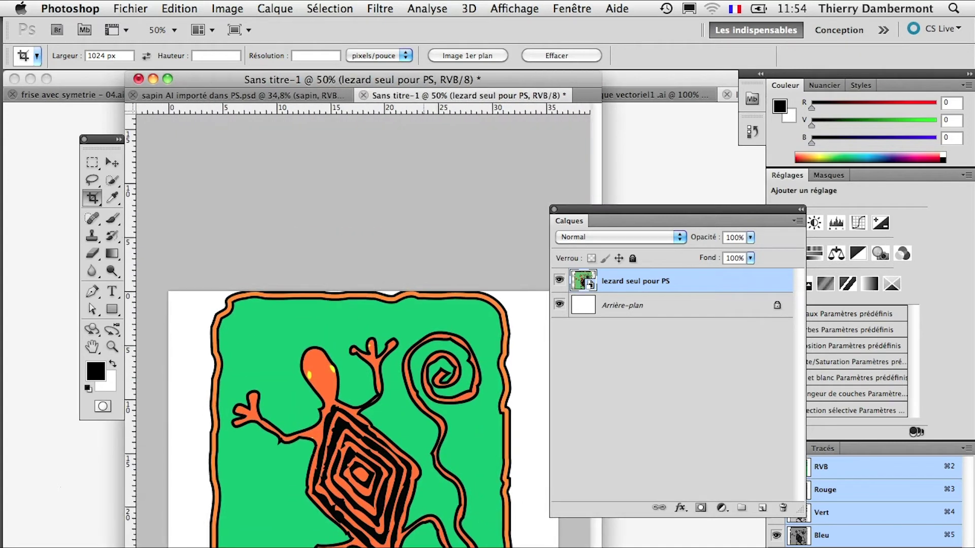
pyautogui.press('super+minus')
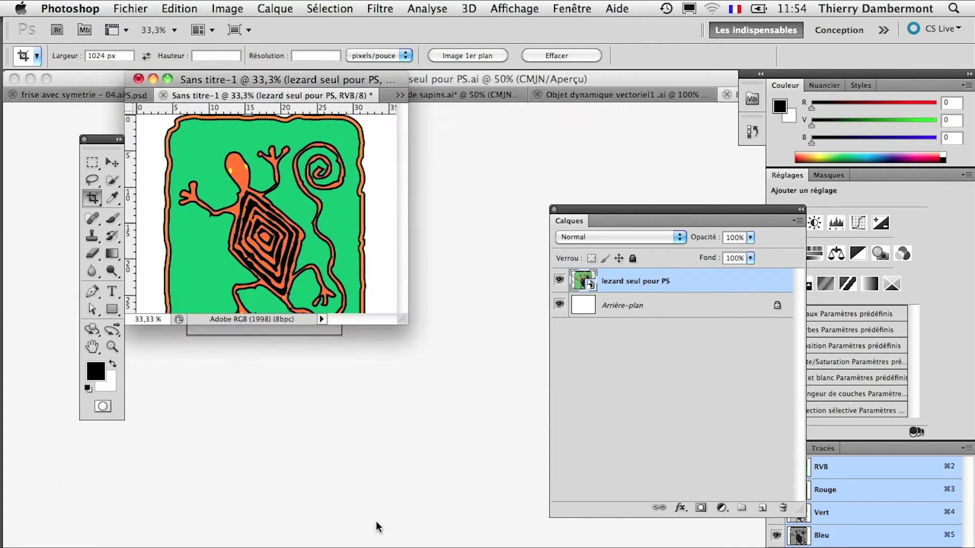
# Show the document in full-screen mode and extend the canvas above and below the lizard tile with the Crop tool.
pyautogui.press('f')
pyautogui.moveTo(457, 481); pyautogui.dragTo(265, 409)
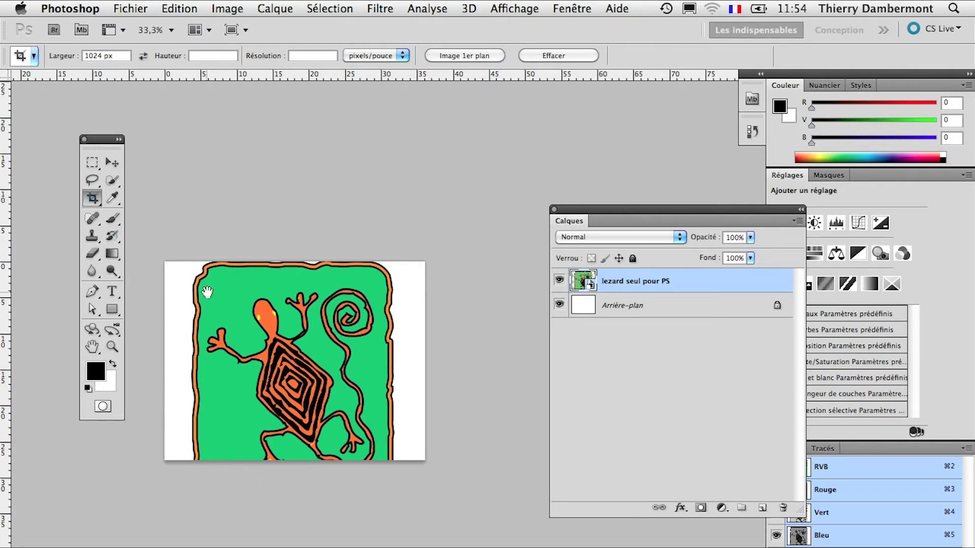
pyautogui.moveTo(207, 293); pyautogui.dragTo(349, 436)
pyautogui.moveTo(350, 292); pyautogui.dragTo(425, 197)
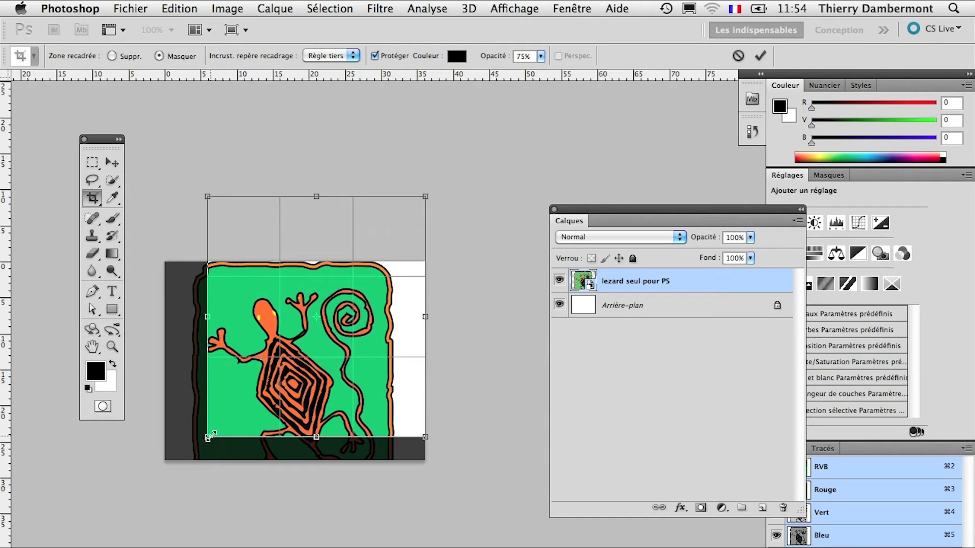
pyautogui.moveTo(208, 436)
pyautogui.mouseDown()
pyautogui.moveTo(163, 452)
pyautogui.moveTo(159, 547)
pyautogui.mouseUp()
pyautogui.press('Return')
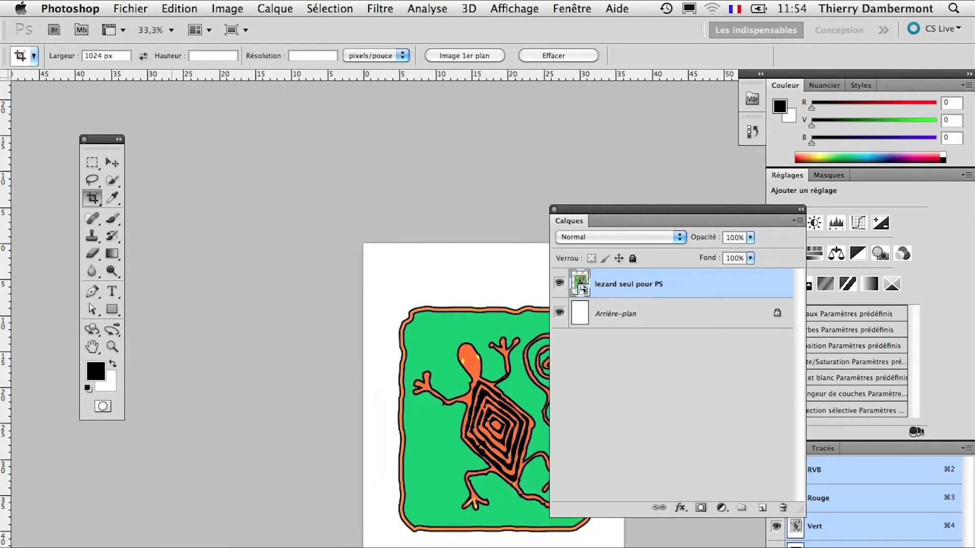
# Crop the canvas closer around the whole lizard tile, leaving a white margin on every side.
pyautogui.moveTo(376, 547); pyautogui.dragTo(240, 529)
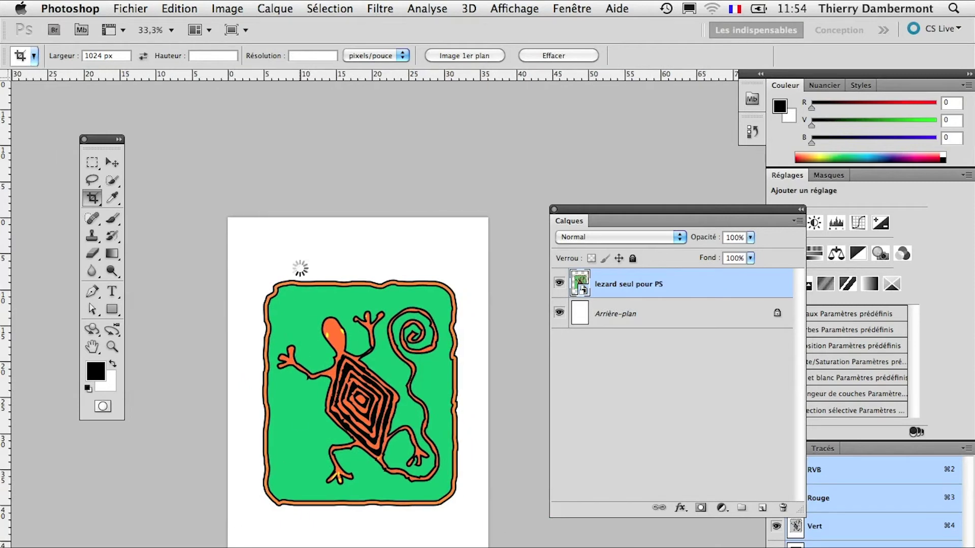
pyautogui.moveTo(244, 250)
pyautogui.mouseDown()
pyautogui.moveTo(338, 391)
pyautogui.moveTo(477, 542)
pyautogui.mouseUp()
pyautogui.press('Return')
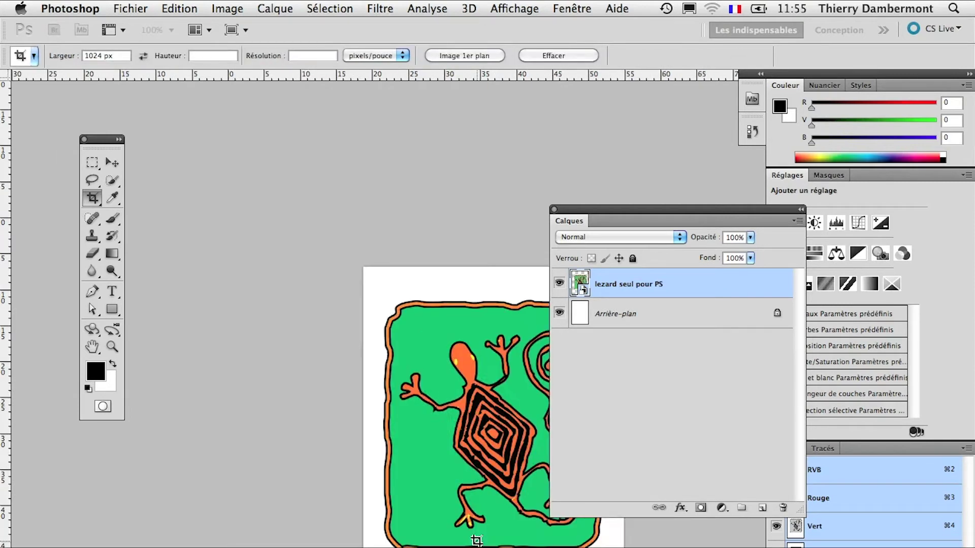
pyautogui.click(227, 9)
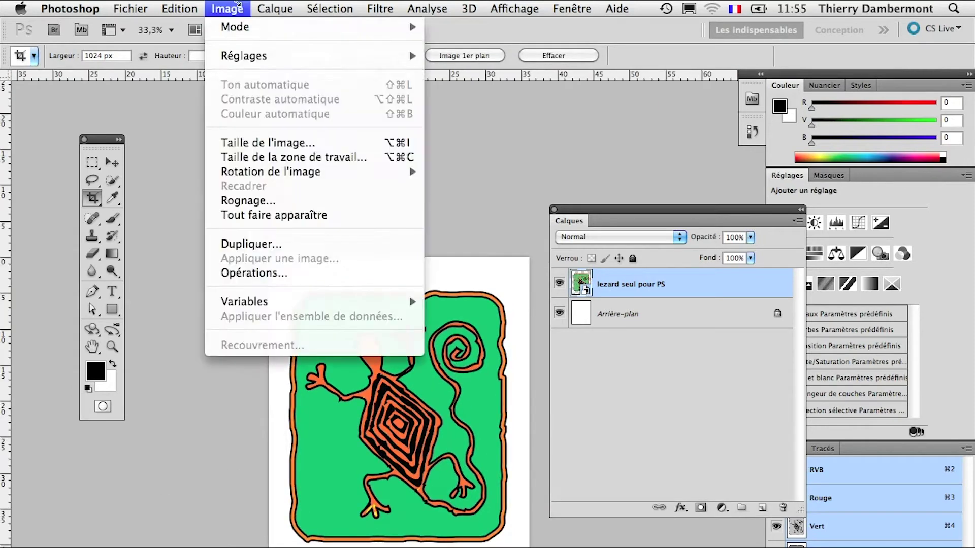
pyautogui.click(275, 155)
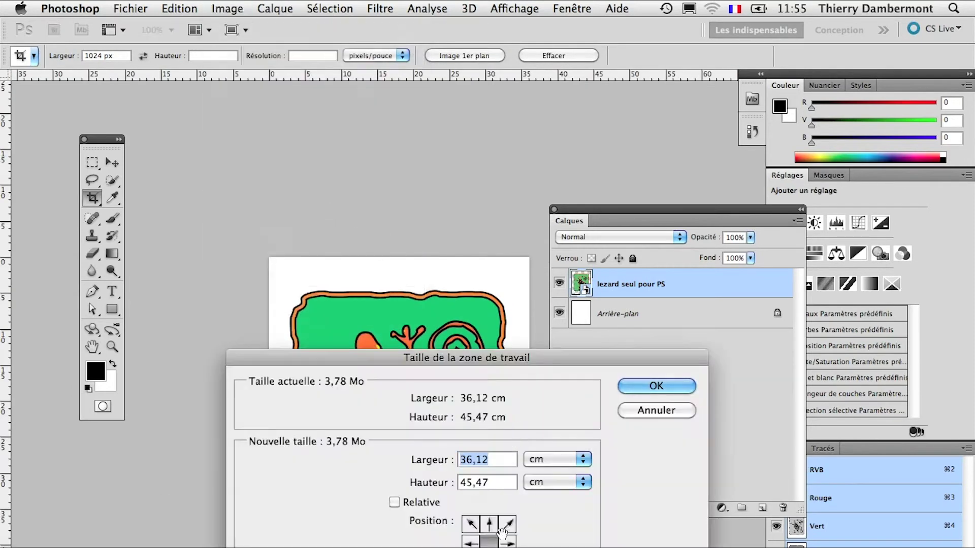
pyautogui.press('alt')
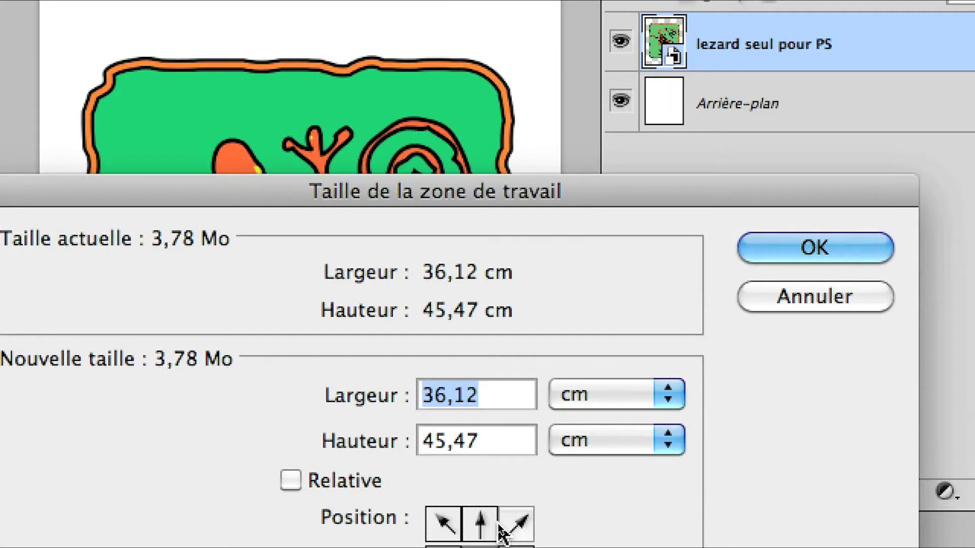
pyautogui.press('alt')
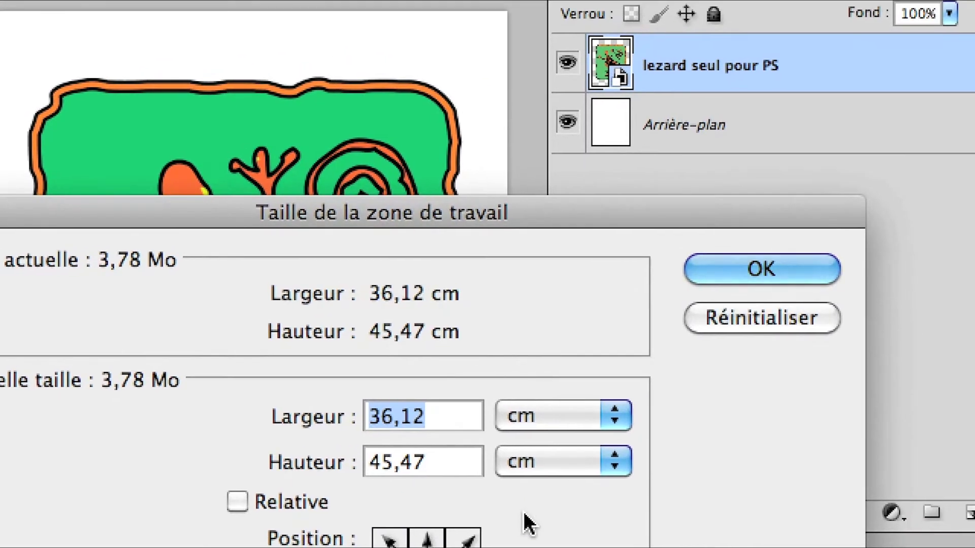
pyautogui.press('Escape')
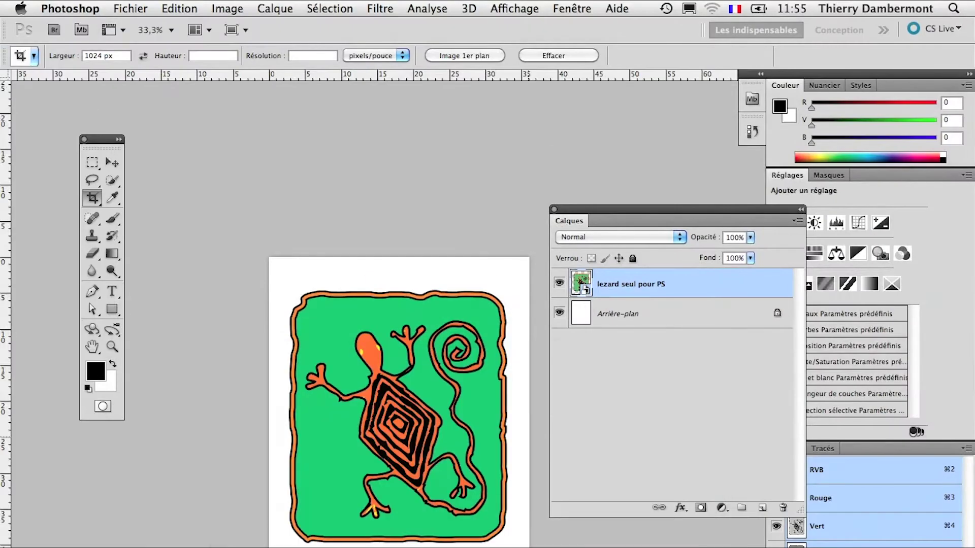
# Open the Accentuation filter on the lizard smart object and set its Gain to 196 %.
pyautogui.moveTo(528, 437); pyautogui.dragTo(432, 317)
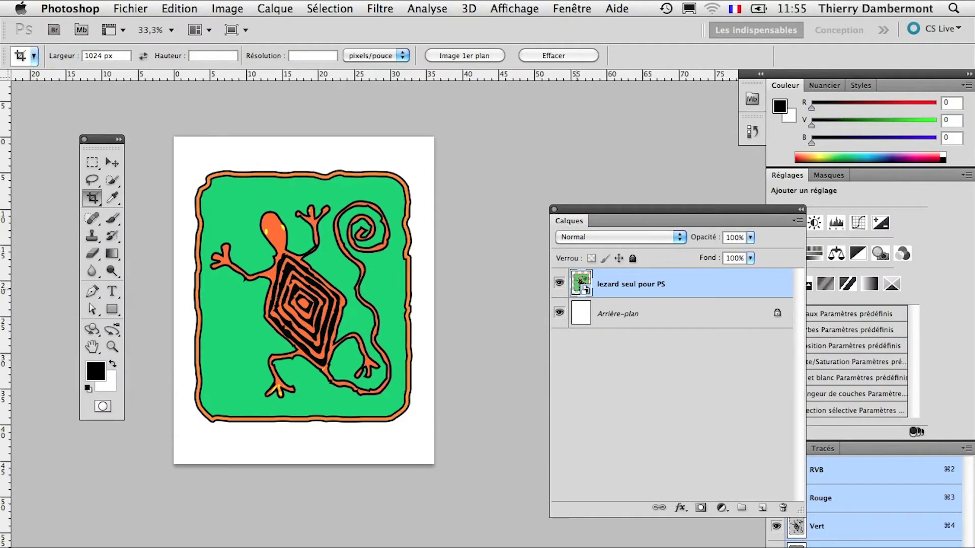
pyautogui.click(391, 8)
pyautogui.moveTo(441, 316)
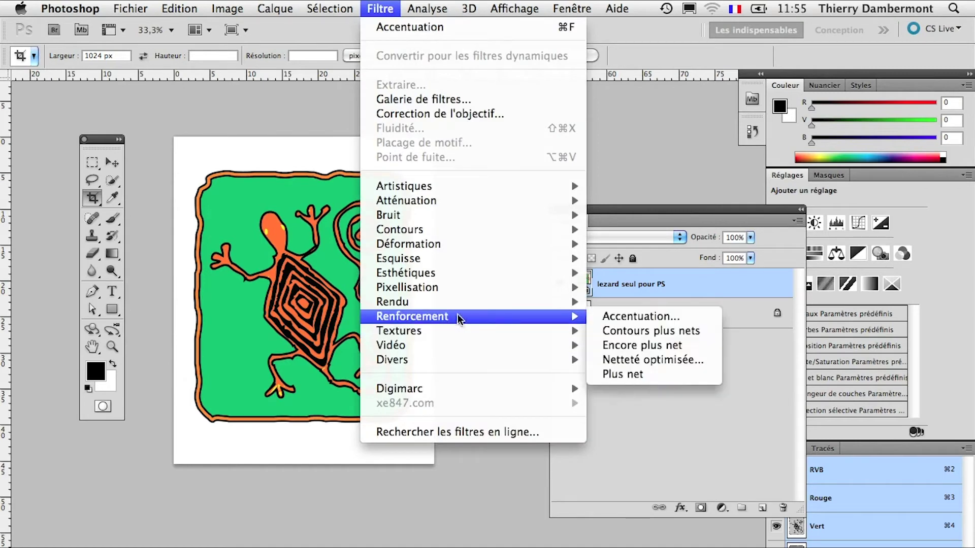
pyautogui.click(638, 320)
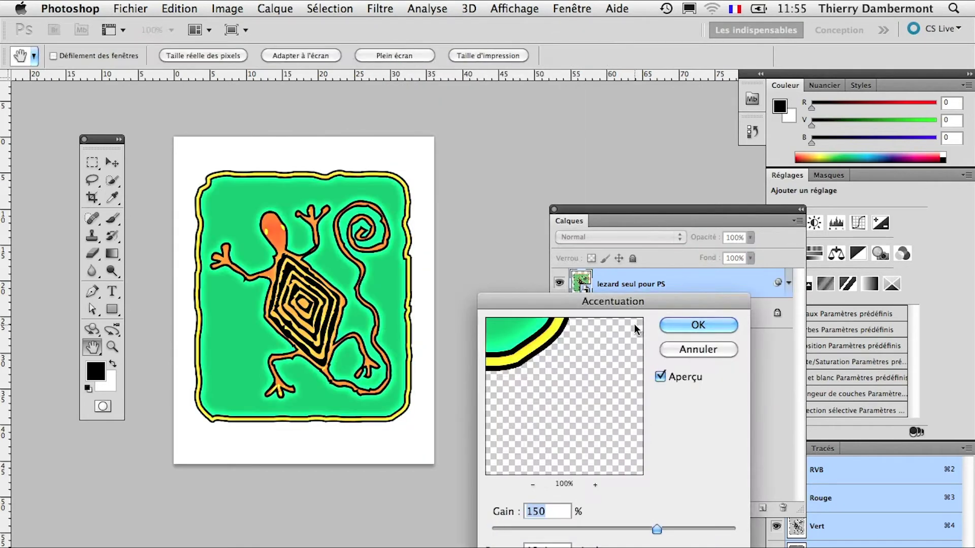
pyautogui.press('Tab')
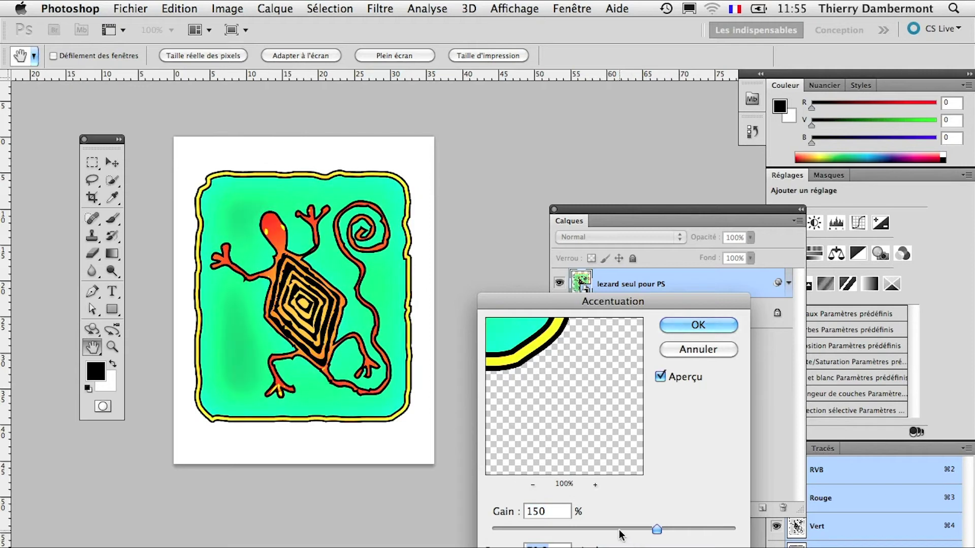
pyautogui.moveTo(632, 547); pyautogui.dragTo(631, 547)
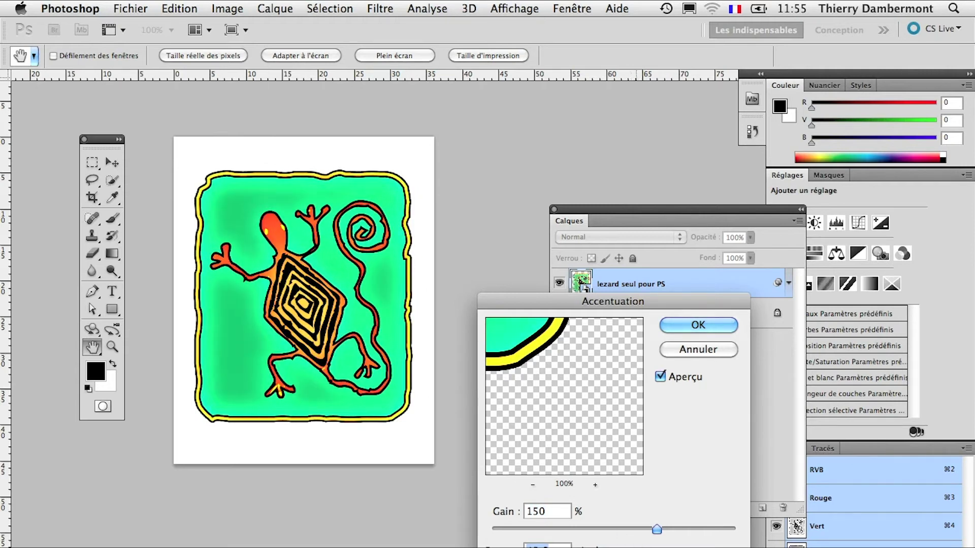
pyautogui.click(617, 528)
pyautogui.moveTo(616, 530); pyautogui.dragTo(687, 529)
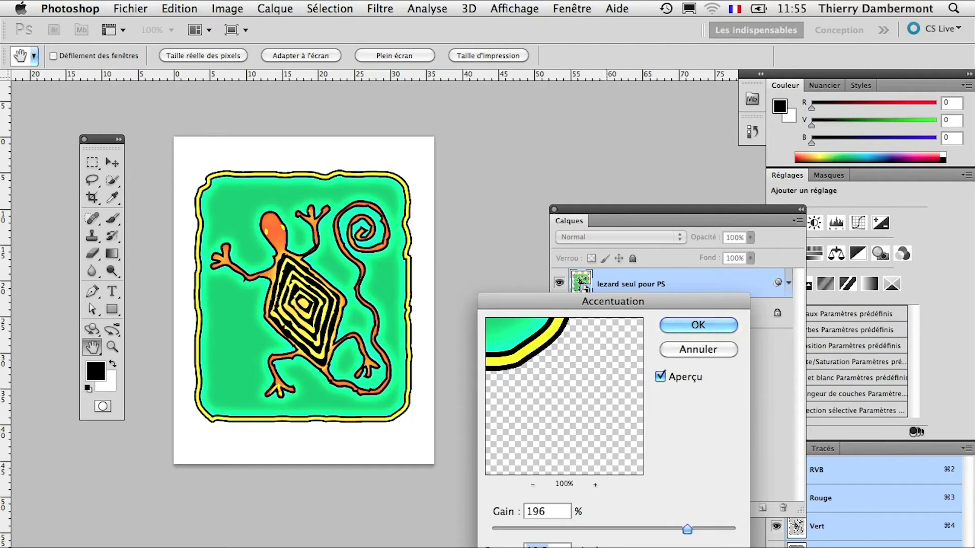
# Compare the lizard with the Accentuation preview off and on, and apply the filter.
pyautogui.click(660, 377)
pyautogui.click(659, 378)
pyautogui.click(660, 377)
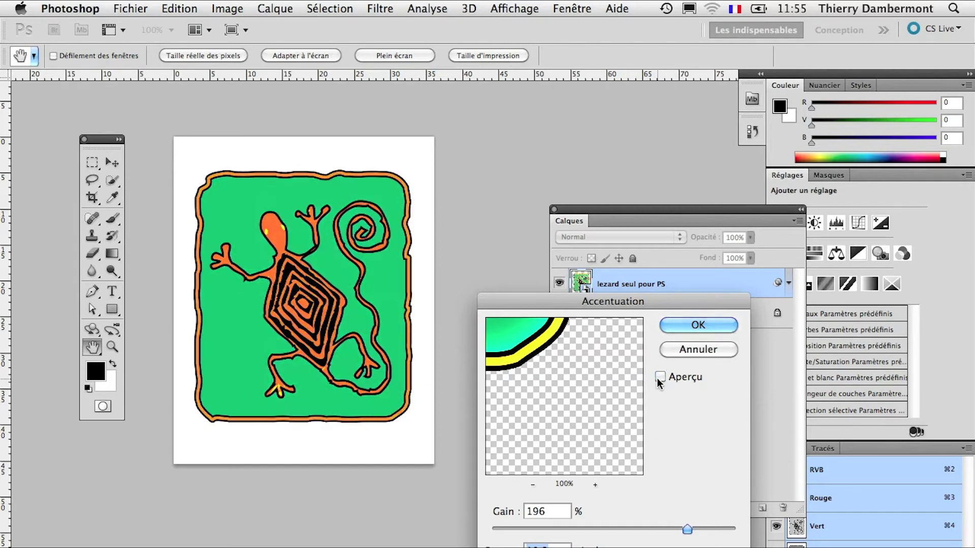
pyautogui.click(659, 378)
pyautogui.click(660, 377)
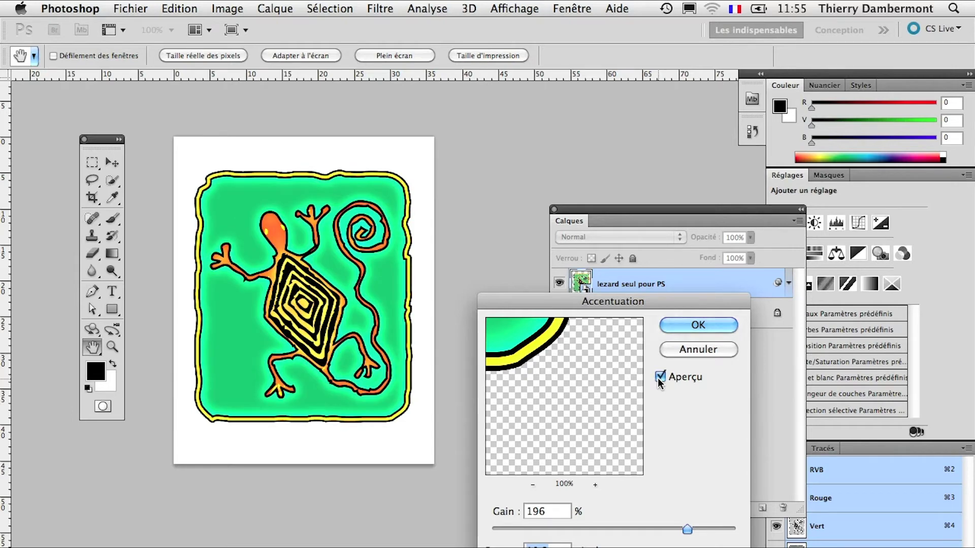
pyautogui.click(680, 323)
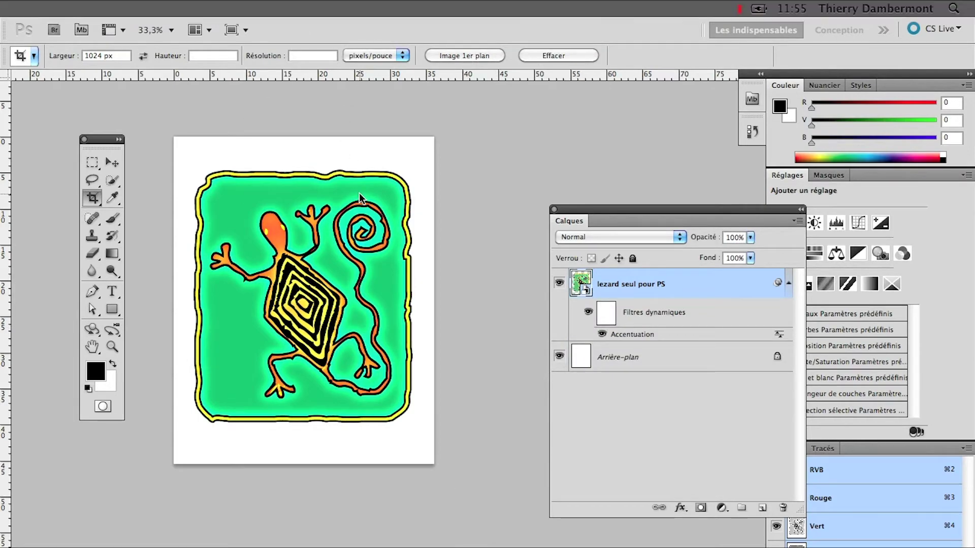
# Return the document to a standard window and enlarge it to show the whole canvas.
pyautogui.press('f')
pyautogui.press('f')
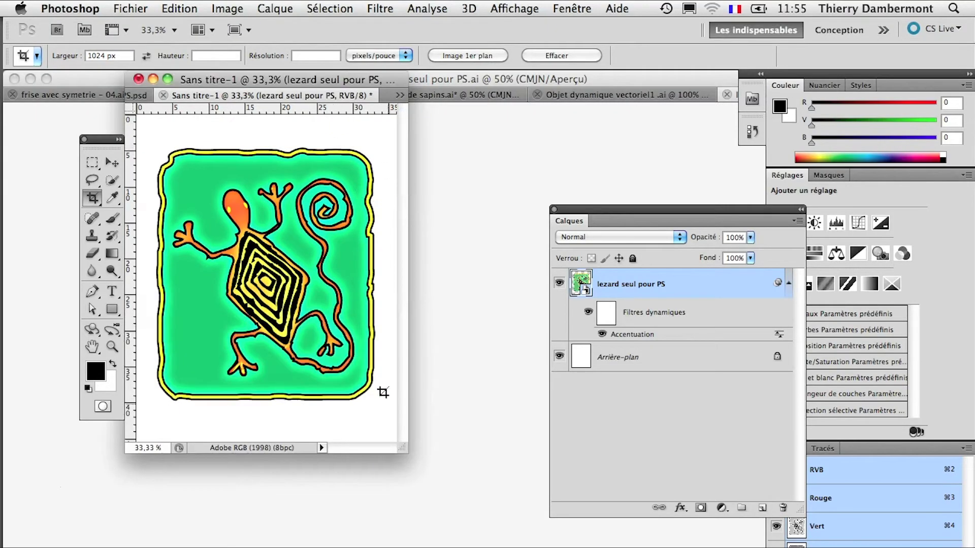
pyautogui.press('f')
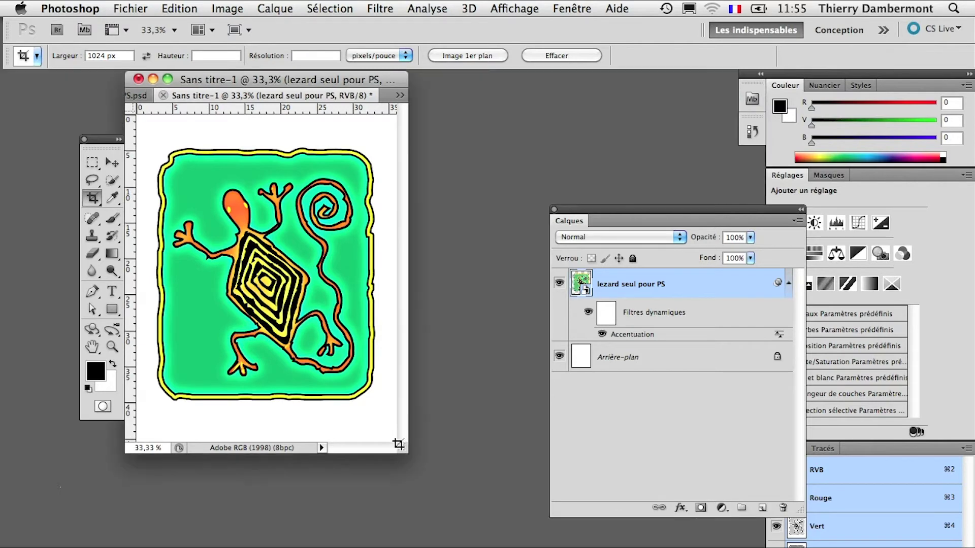
pyautogui.moveTo(404, 450); pyautogui.dragTo(490, 547)
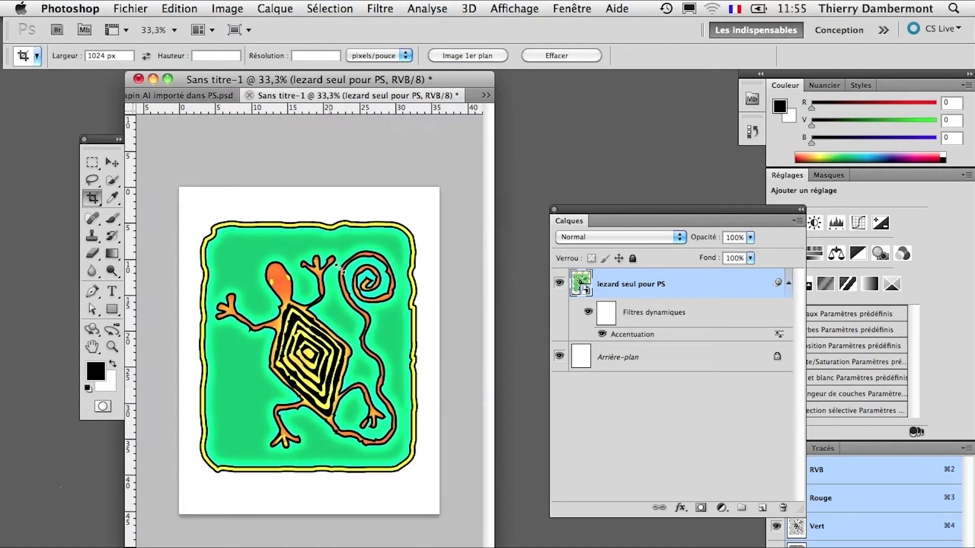
# Save the document in Photoshop format as "lezard seul modifié dans PS.psd" in the "frise par symétries multiples" folder.
pyautogui.click(128, 6)
pyautogui.click(209, 241)
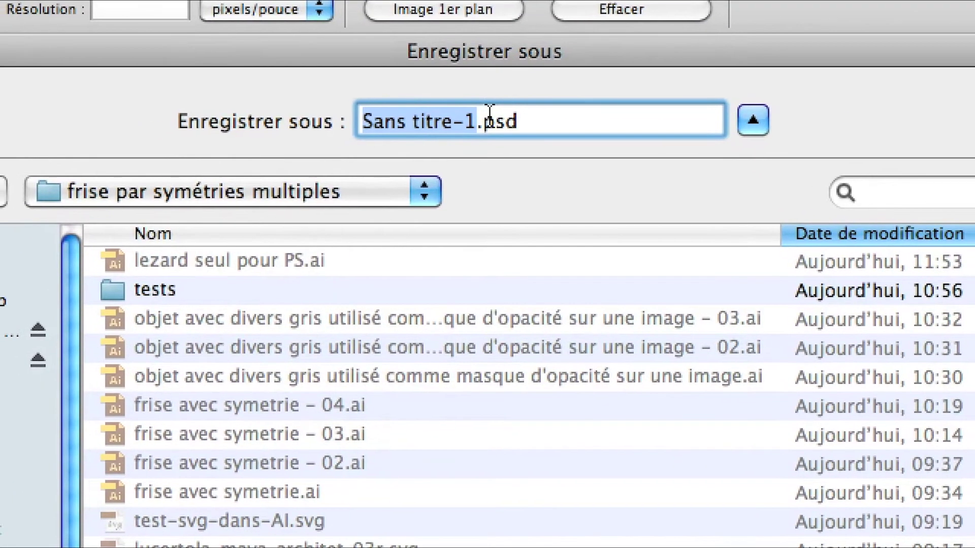
pyautogui.write('lezards s')
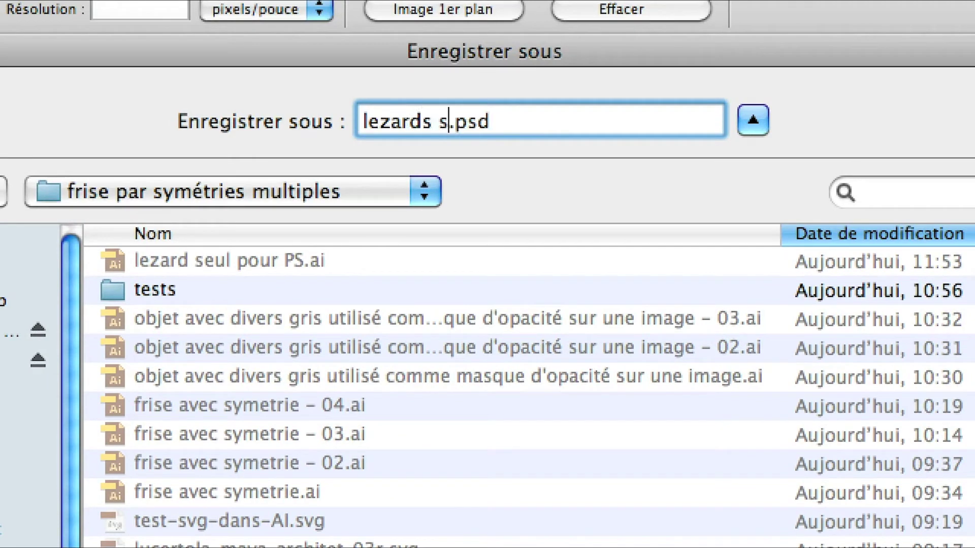
pyautogui.press('BackSpace')
pyautogui.press('BackSpace')
pyautogui.press('BackSpace')
pyautogui.write('se')
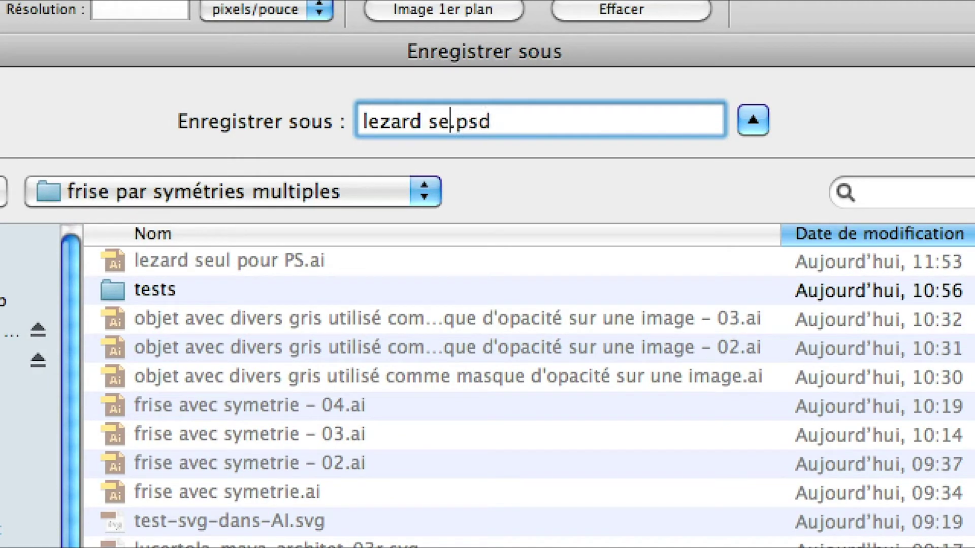
pyautogui.write('ul modifié d')
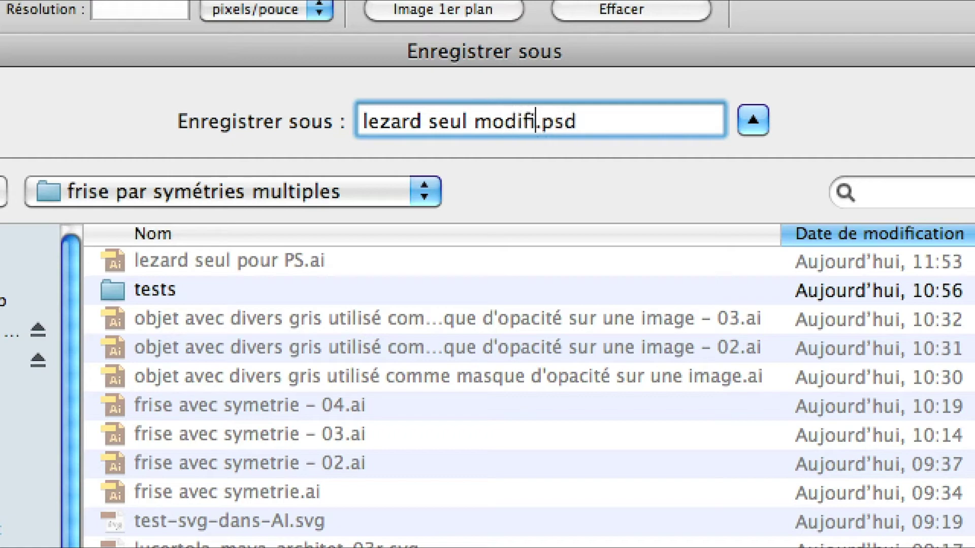
pyautogui.write('ans PS')
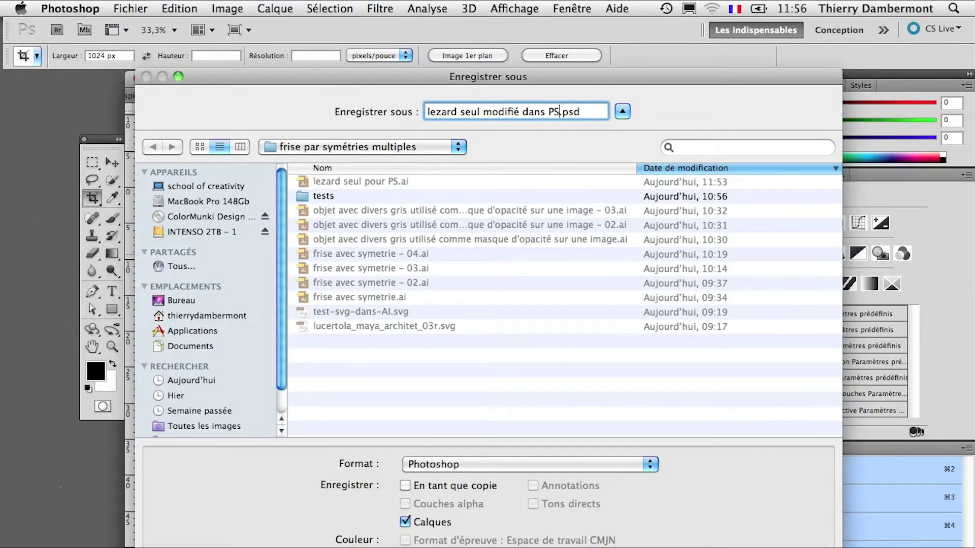
pyautogui.press('Return')
pyautogui.press('Return')
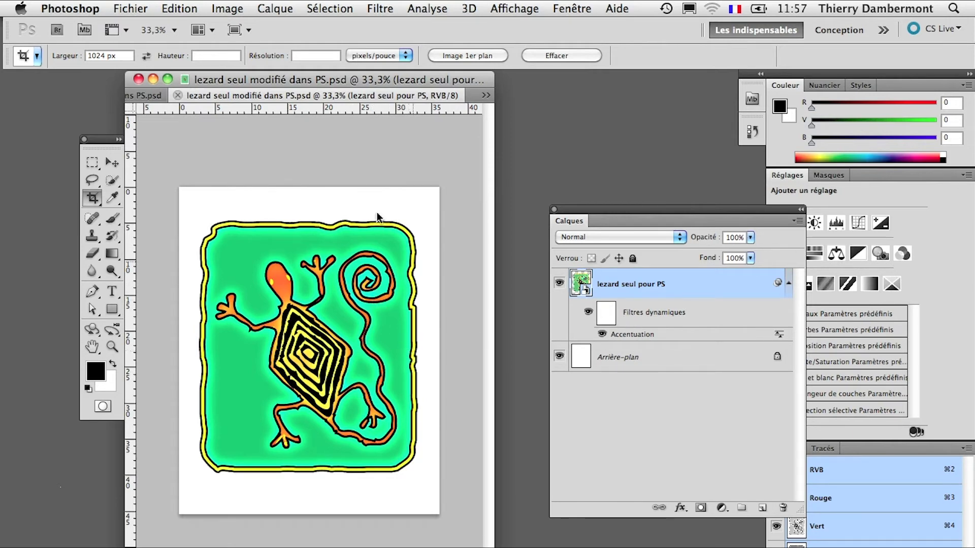
# Apply Ajout de bruit to the lizard smart object at 35,39 %, Uniforme and Monochromatique, after comparing its preview off and on.
pyautogui.click(366, 7)
pyautogui.moveTo(439, 218)
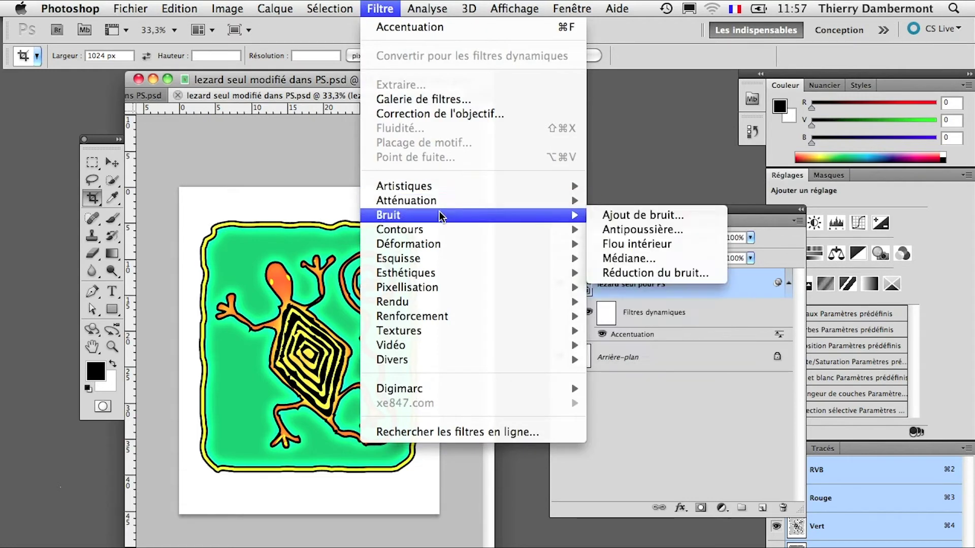
pyautogui.click(605, 219)
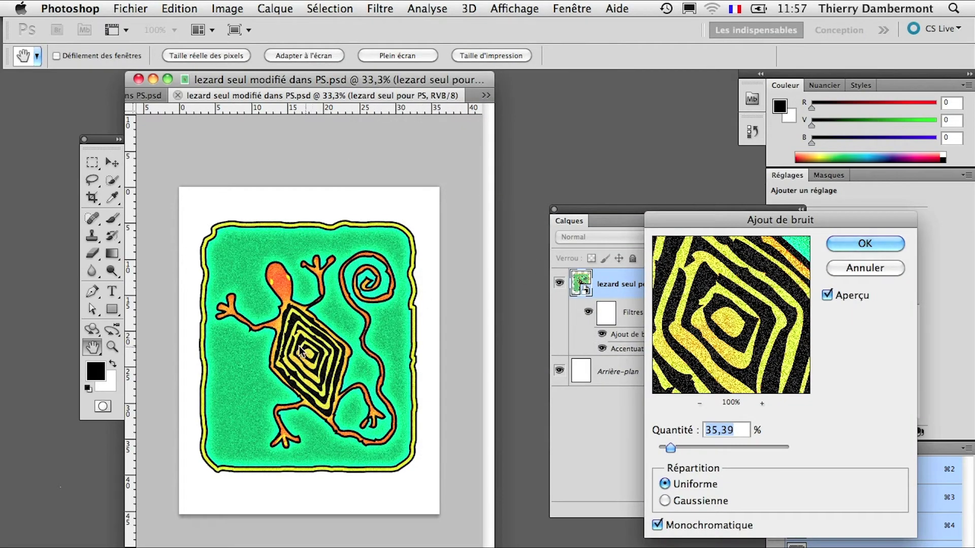
pyautogui.scroll(5, 285, 356)
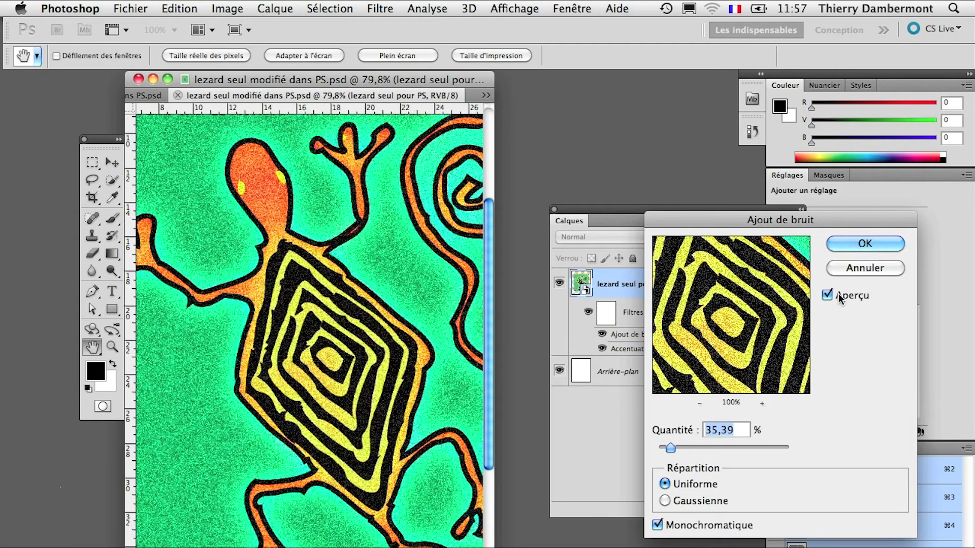
pyautogui.click(826, 296)
pyautogui.click(825, 296)
pyautogui.click(826, 297)
pyautogui.click(826, 296)
pyautogui.click(826, 296)
pyautogui.click(827, 296)
pyautogui.click(865, 244)
pyautogui.press('c')
# Save the lizard document with its added noise filter.
pyautogui.scroll(-2, 256, 395)
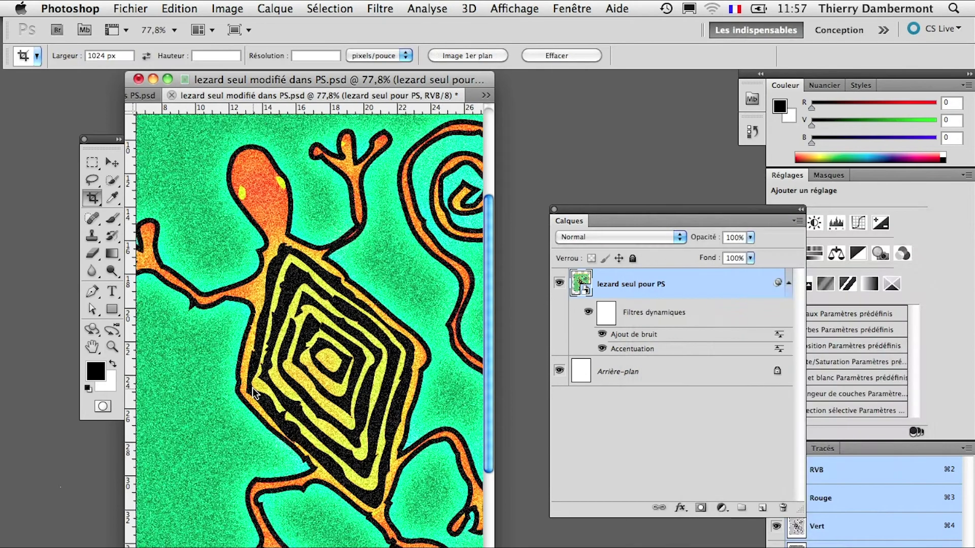
pyautogui.scroll(-3, 255, 389)
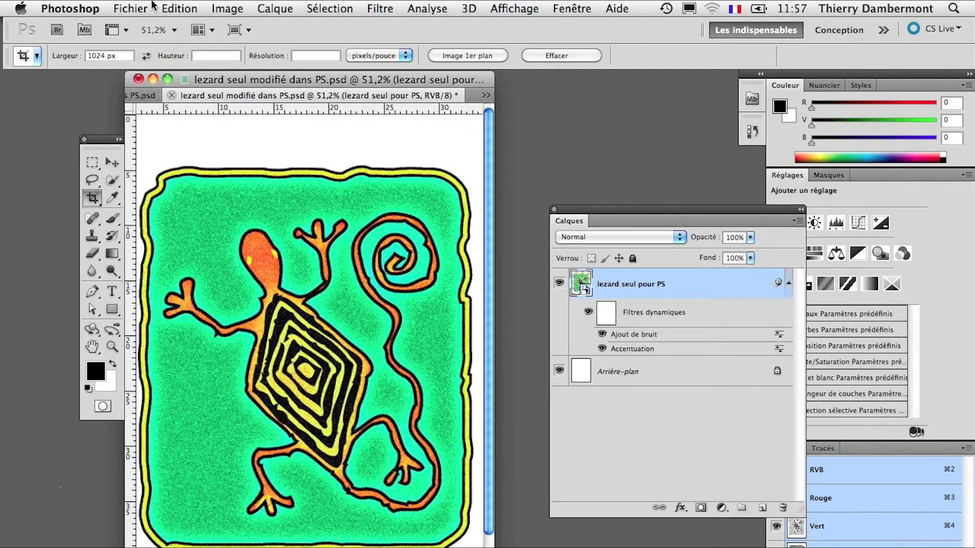
pyautogui.click(144, 6)
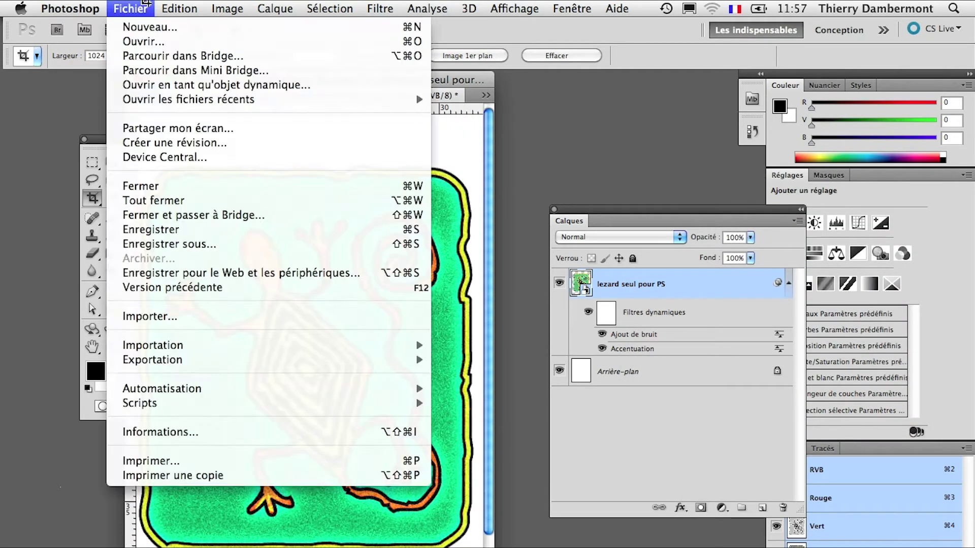
pyautogui.click(187, 229)
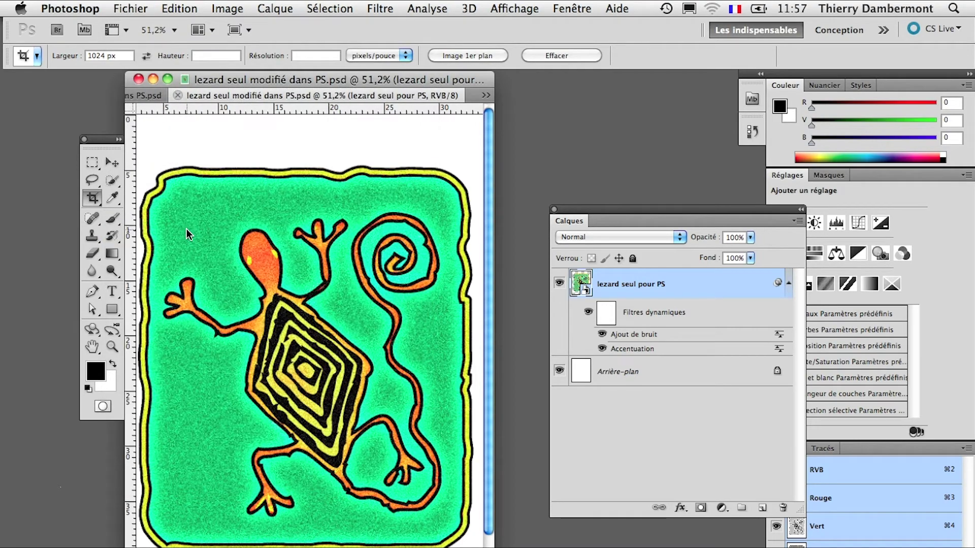
# Show the document in full-screen mode and edit the Accentuation smart filter, setting its Gain to 120 %.
pyautogui.press('f')
pyautogui.moveTo(498, 459); pyautogui.dragTo(334, 416)
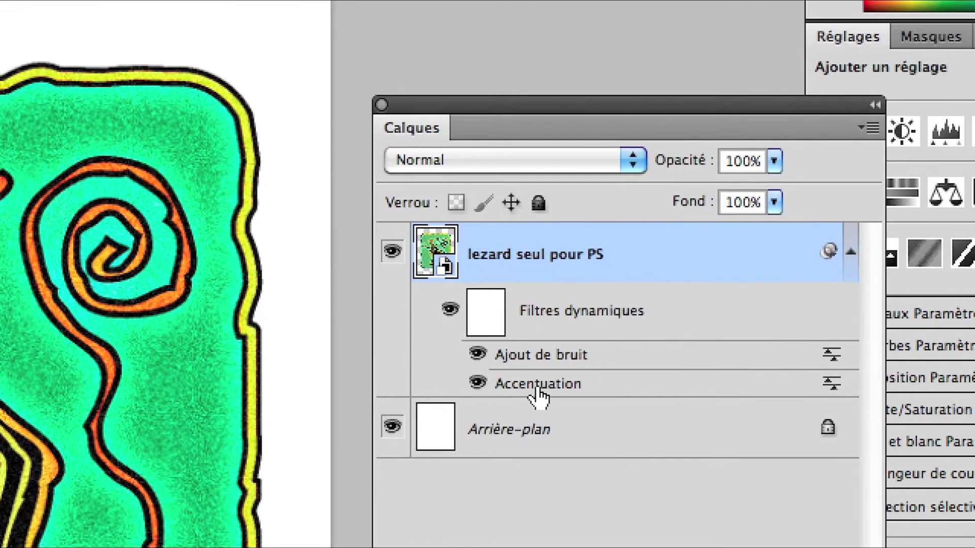
pyautogui.doubleClick(534, 391)
pyautogui.click(498, 344)
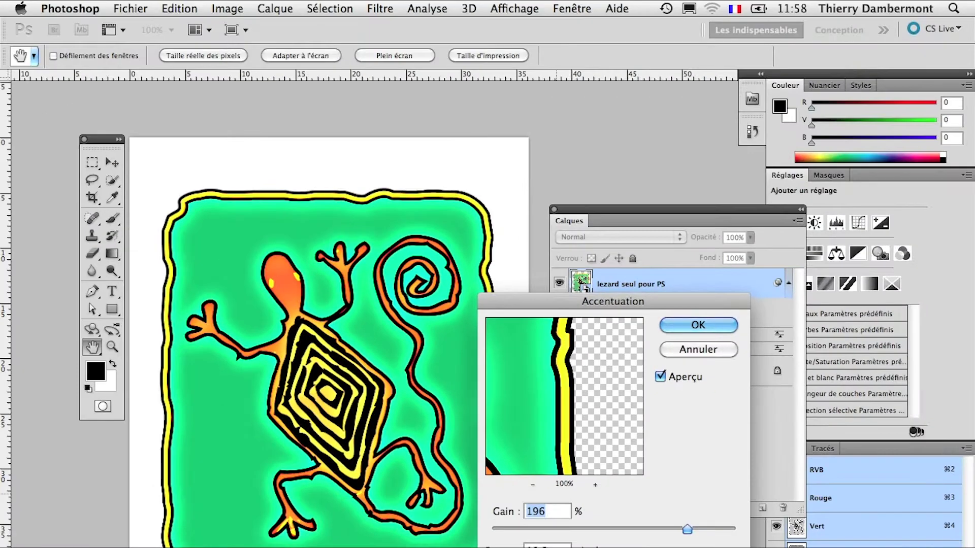
pyautogui.click(637, 529)
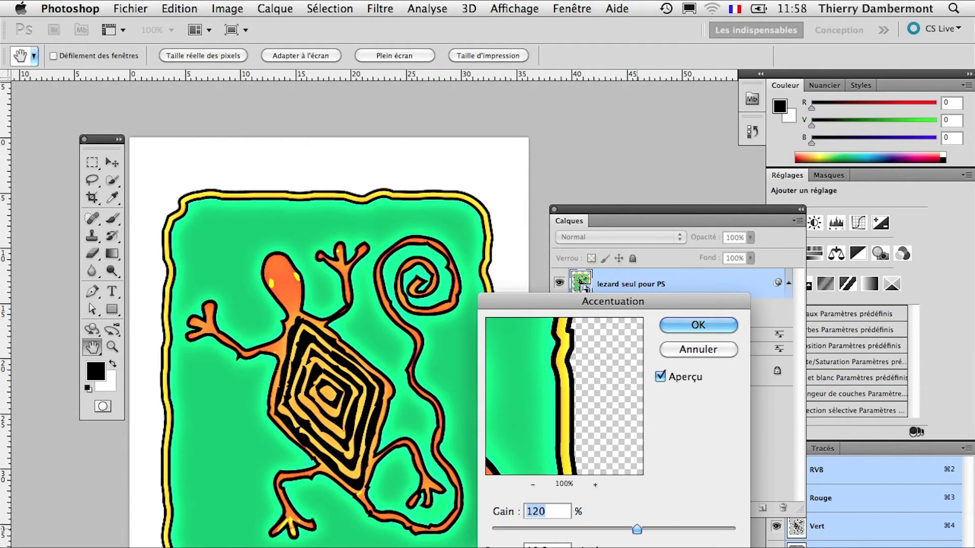
pyautogui.click(692, 326)
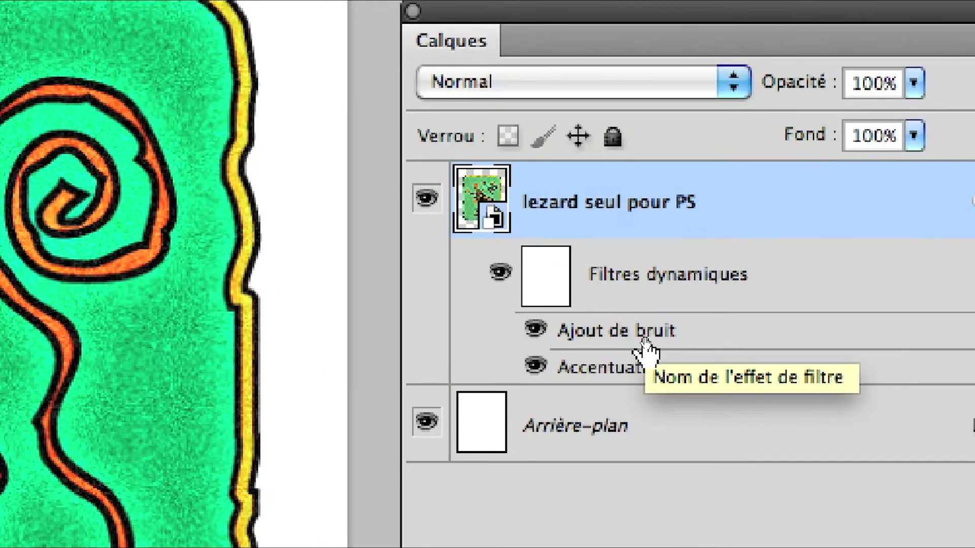
# Set the Ajout de bruit smart filter's Quantité to 70,67 % and save the document.
pyautogui.doubleClick(645, 341)
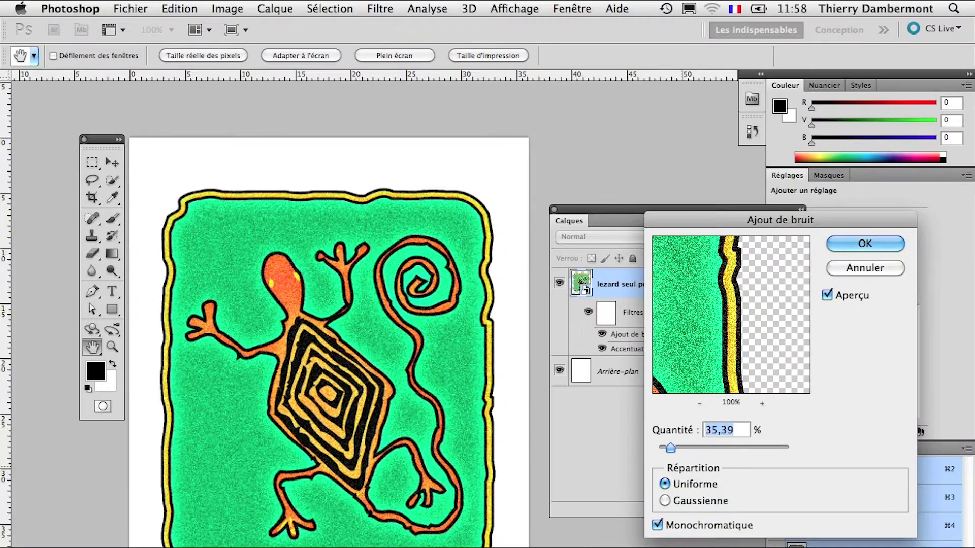
pyautogui.click(683, 448)
pyautogui.moveTo(683, 447); pyautogui.dragTo(682, 447)
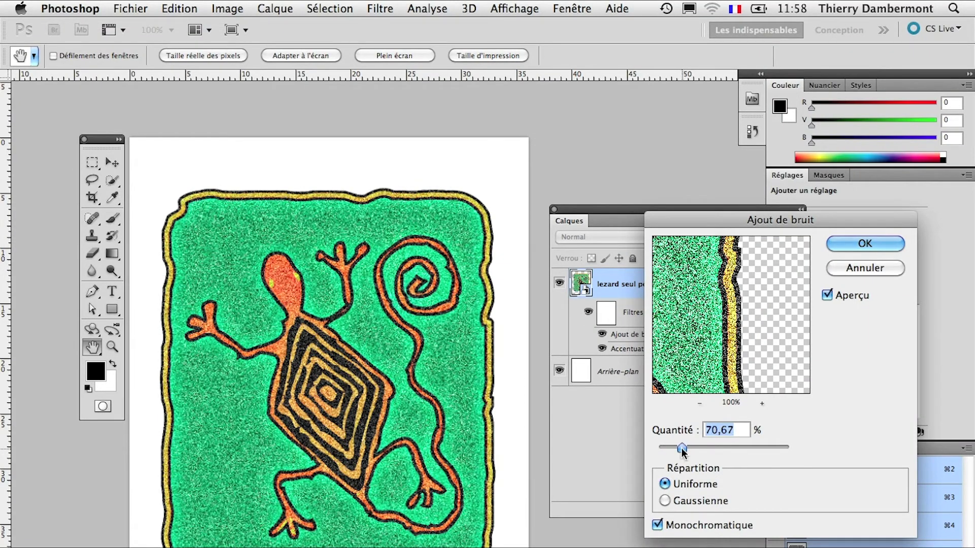
pyautogui.click(866, 244)
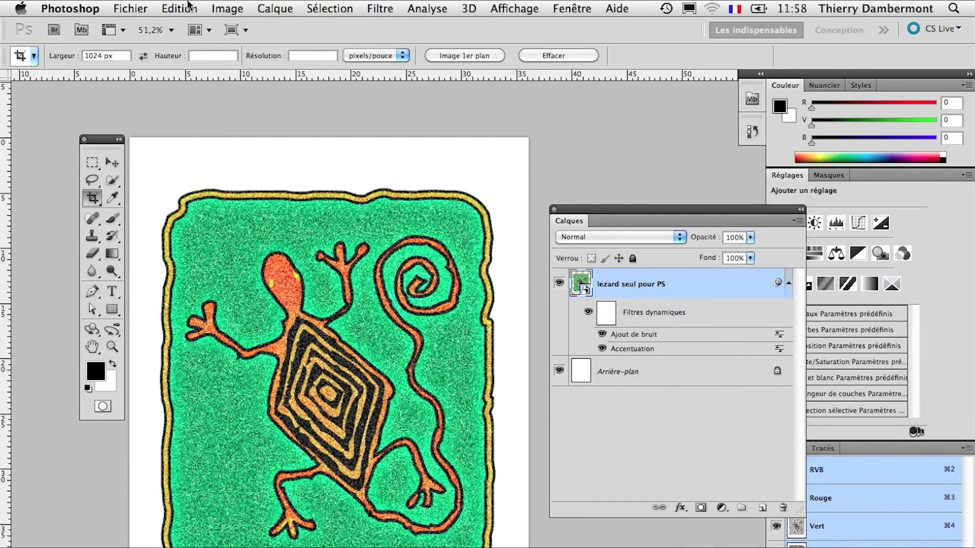
pyautogui.click(144, 7)
pyautogui.click(190, 233)
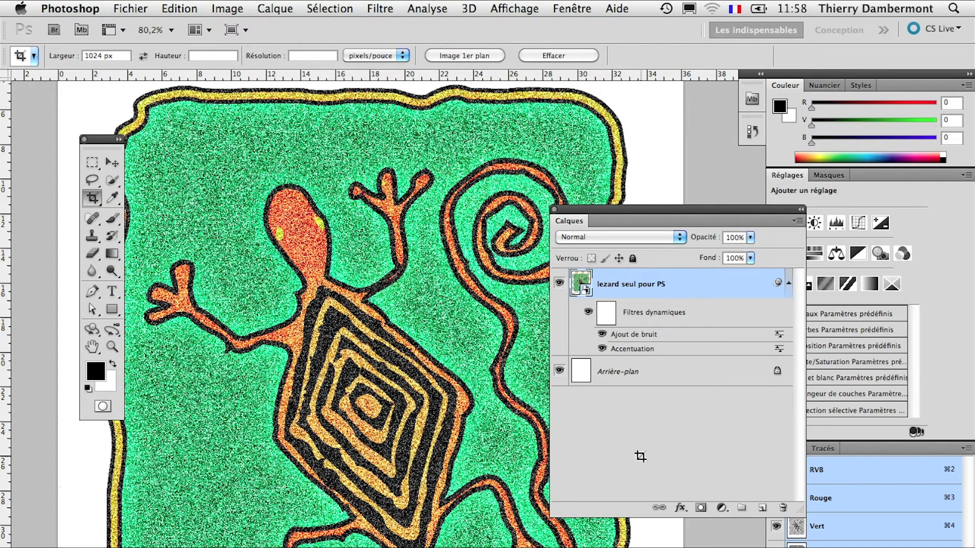
# Switch to Illustrator to view the original lizard artwork and return to Photoshop.
pyautogui.press('super+Tab')
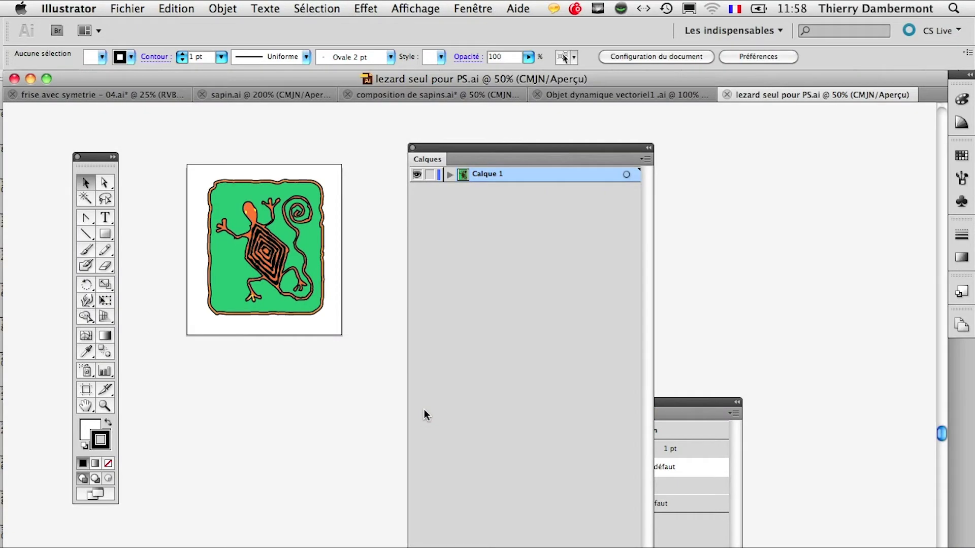
pyautogui.press('super+Tab')
pyautogui.press('super+Tab')
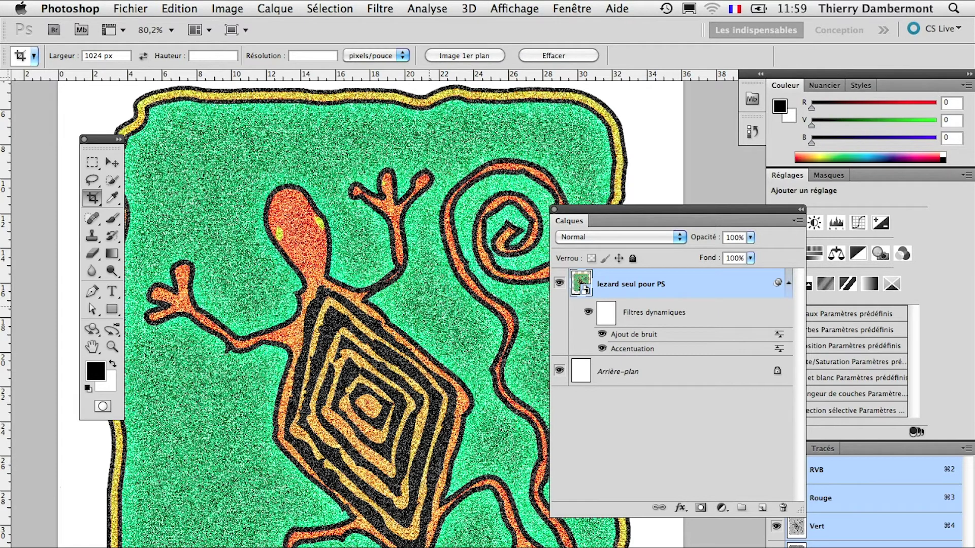
# Compare the lizard with the Ajout de bruit and Accentuation smart filters hidden and shown, then view the whole artwork with both active.
pyautogui.click(602, 334)
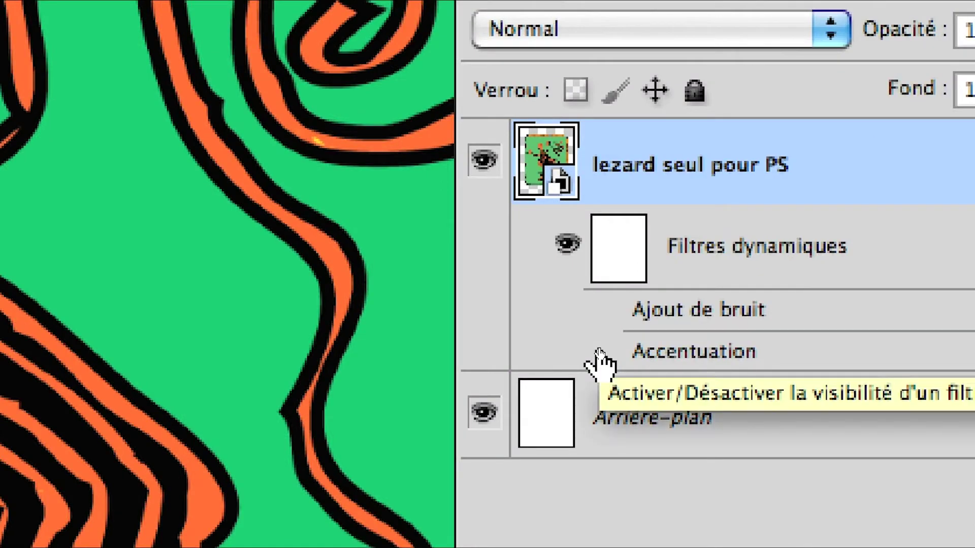
pyautogui.click(600, 351)
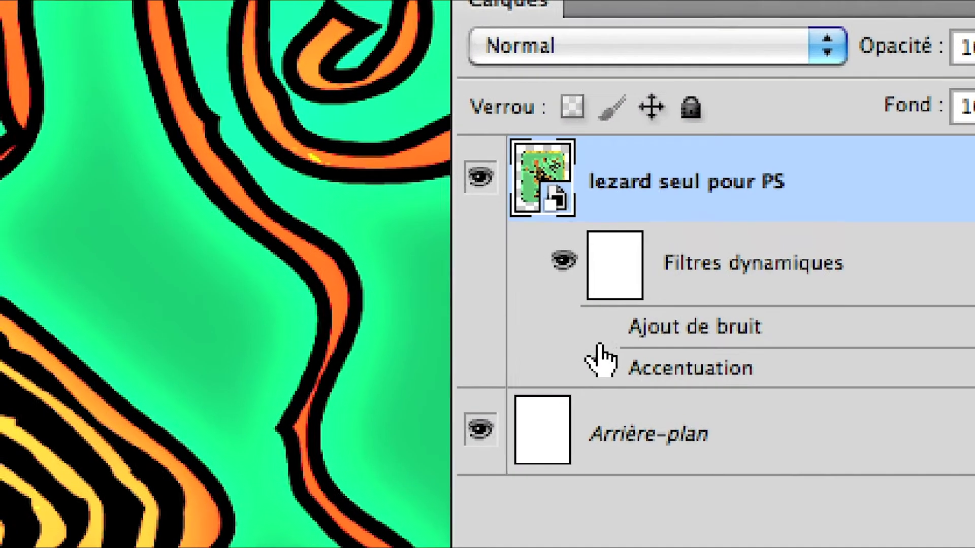
pyautogui.click(603, 309)
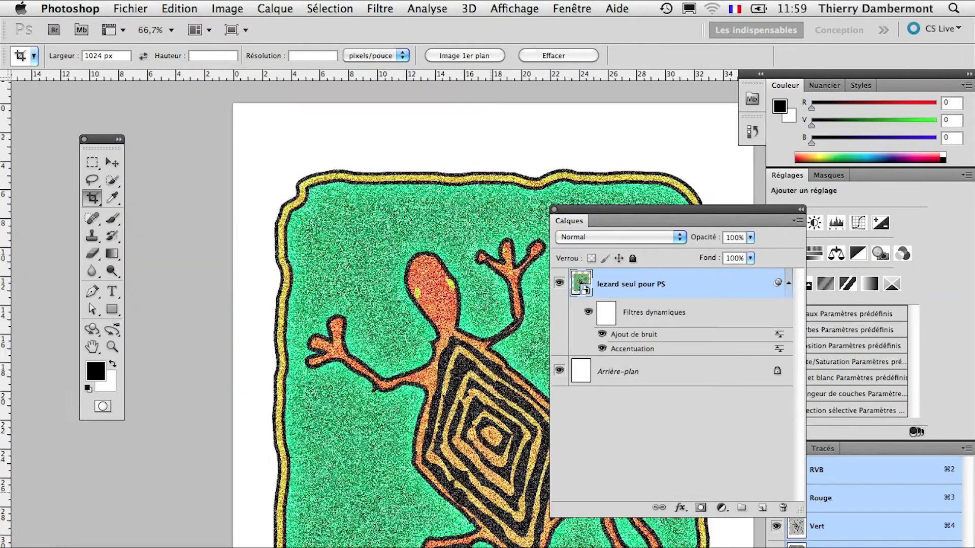
pyautogui.keyDown('alt'); pyautogui.click(491, 493); pyautogui.keyUp('alt')
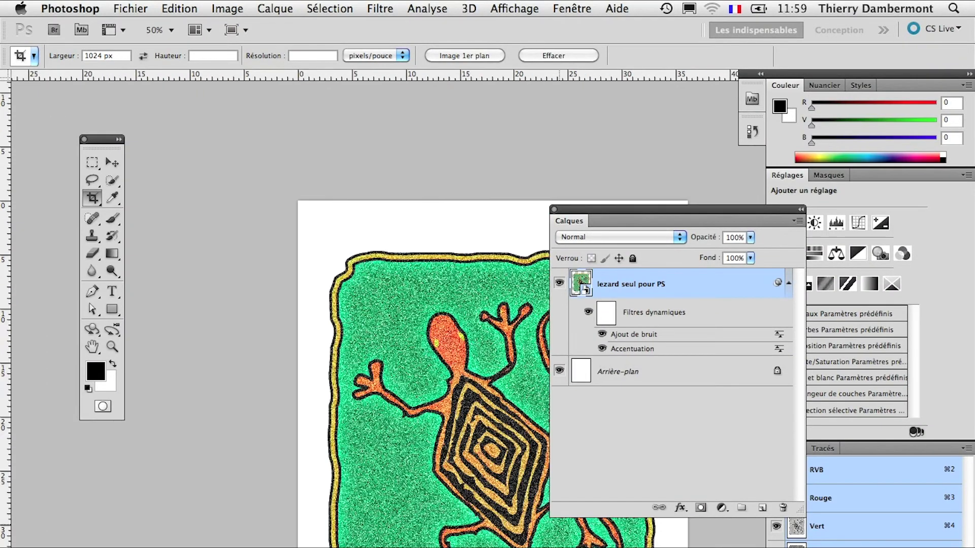
pyautogui.moveTo(505, 536); pyautogui.dragTo(344, 447)
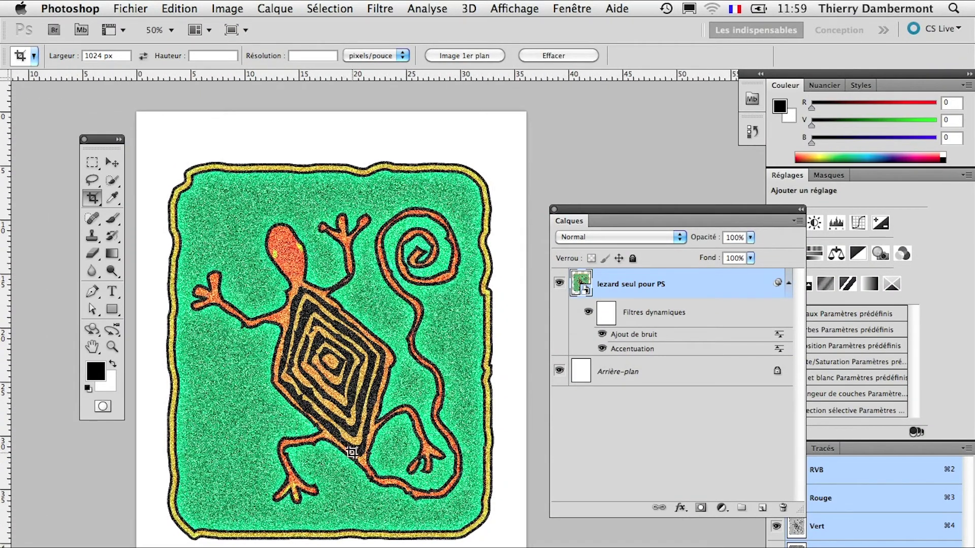
# Save the lizard document, switch to Illustrator and bring up frise avec symetrie - 04.ai with its frieze unobstructed.
pyautogui.click(130, 9)
pyautogui.click(183, 228)
pyautogui.press('super+Tab')
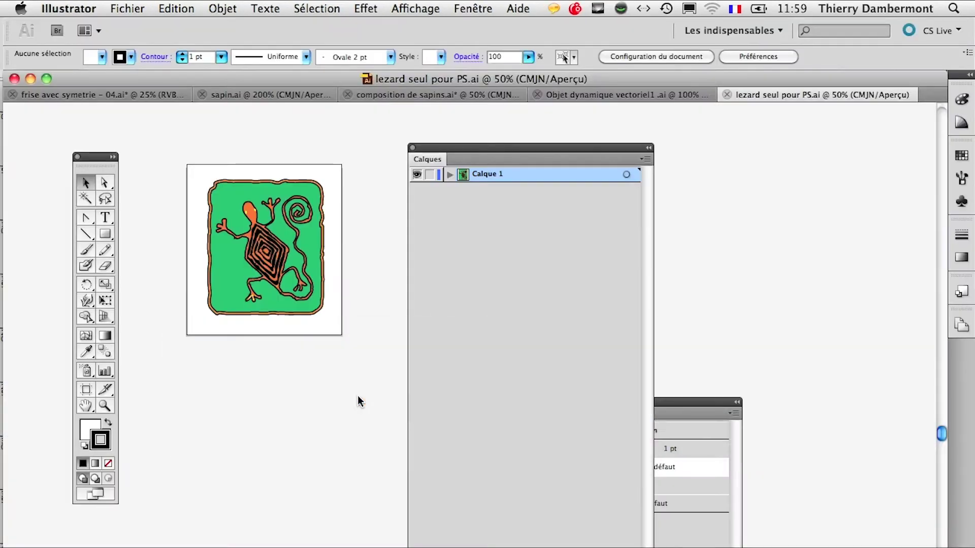
pyautogui.click(71, 96)
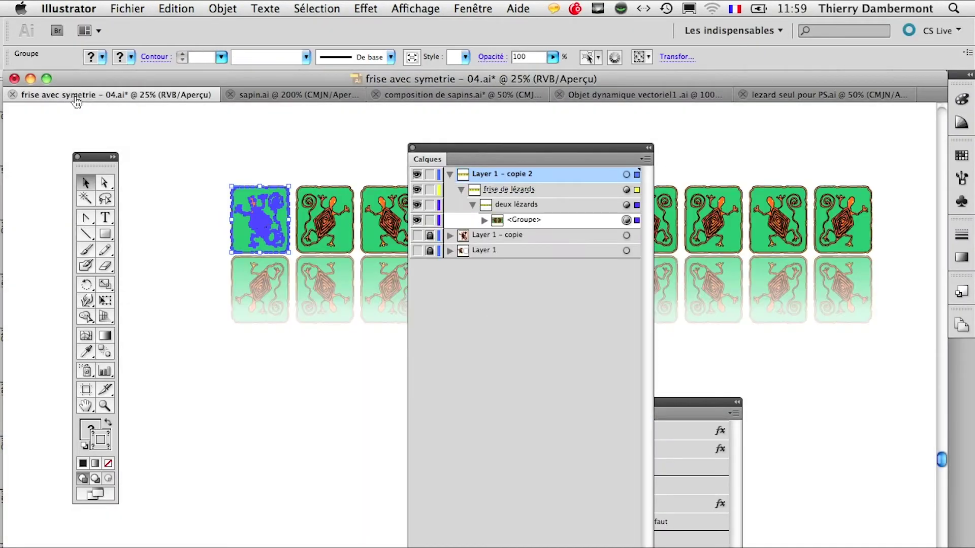
pyautogui.moveTo(480, 157); pyautogui.dragTo(526, 352)
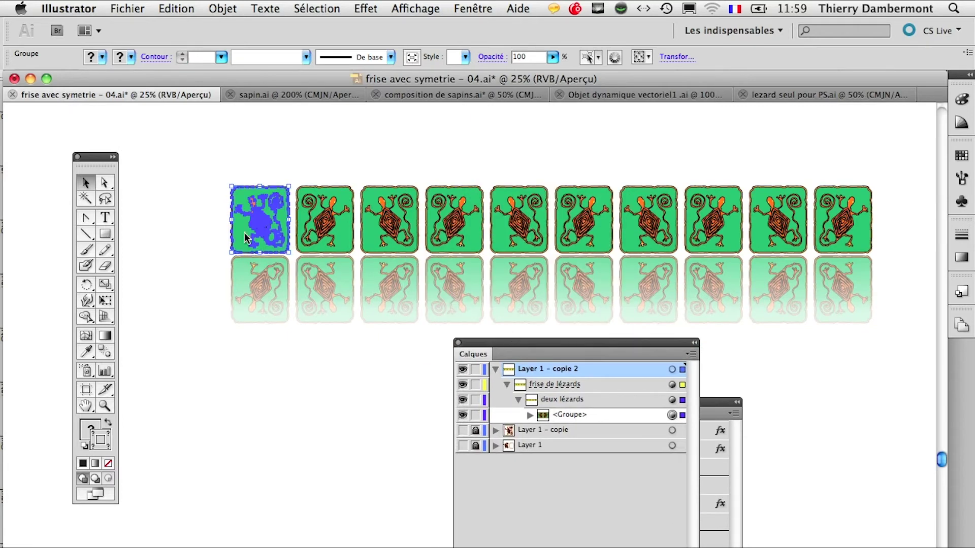
# Save the frieze as a new Illustrator file named "frise avec symetrie - 05 - avec image de PS à la place des vecteurs originaux.ai".
pyautogui.click(127, 9)
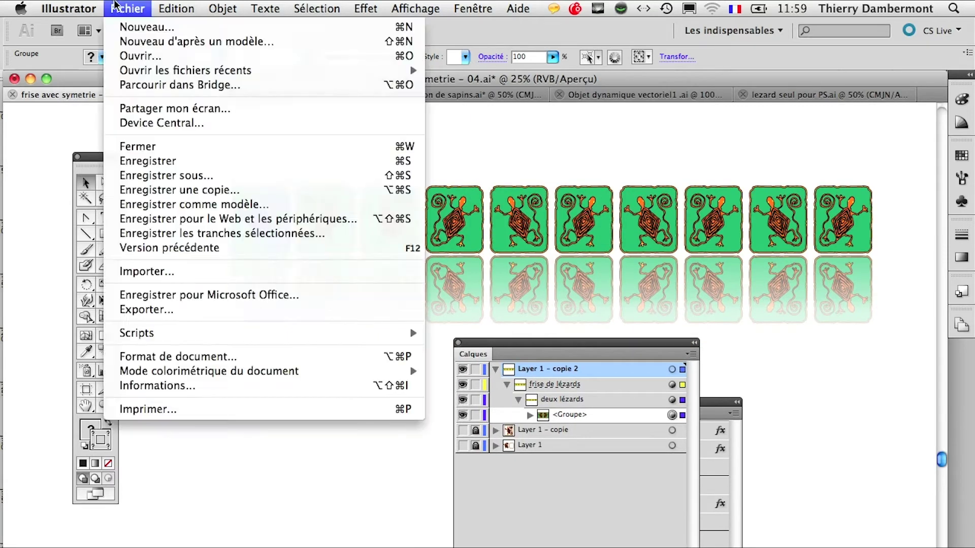
pyautogui.click(194, 178)
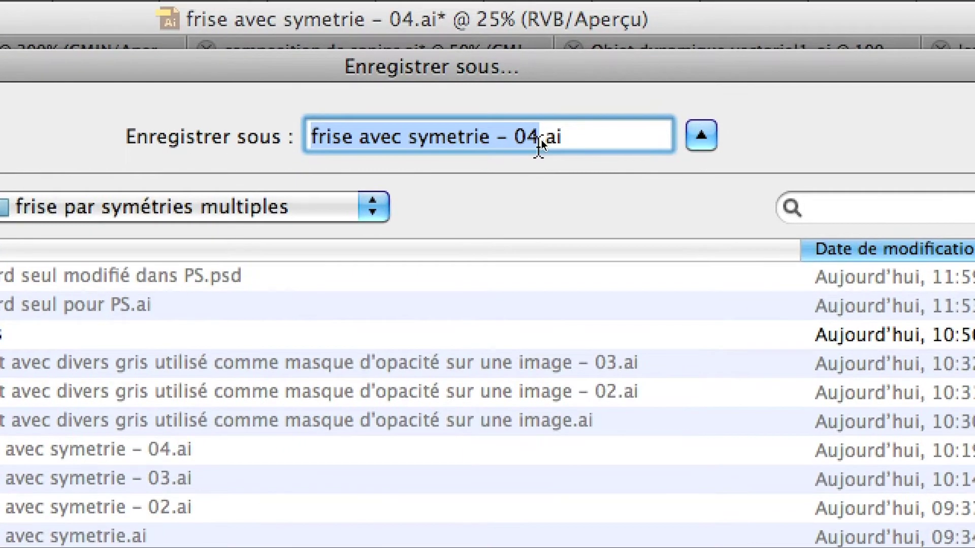
pyautogui.moveTo(556, 130); pyautogui.dragTo(546, 131)
pyautogui.write('5 ')
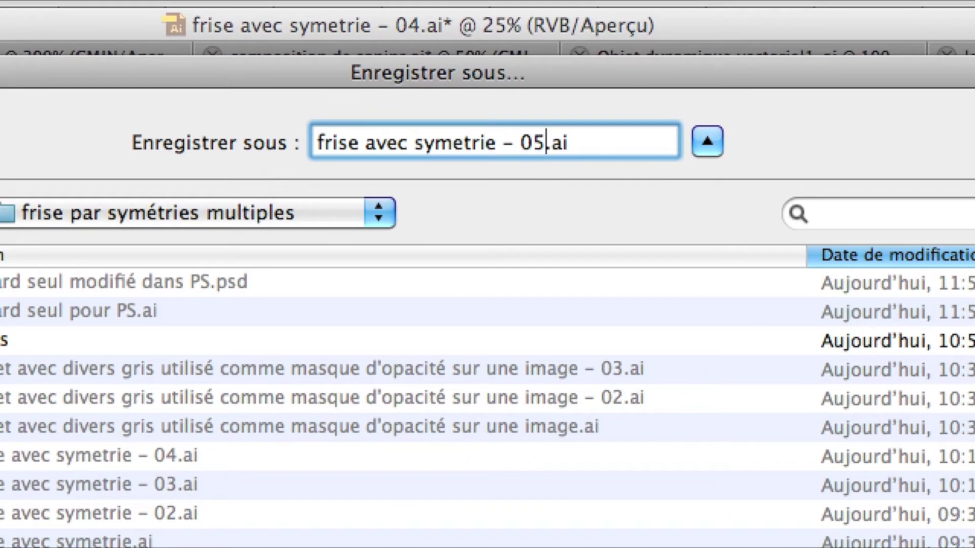
pyautogui.write('- ')
pyautogui.write('avec image de')
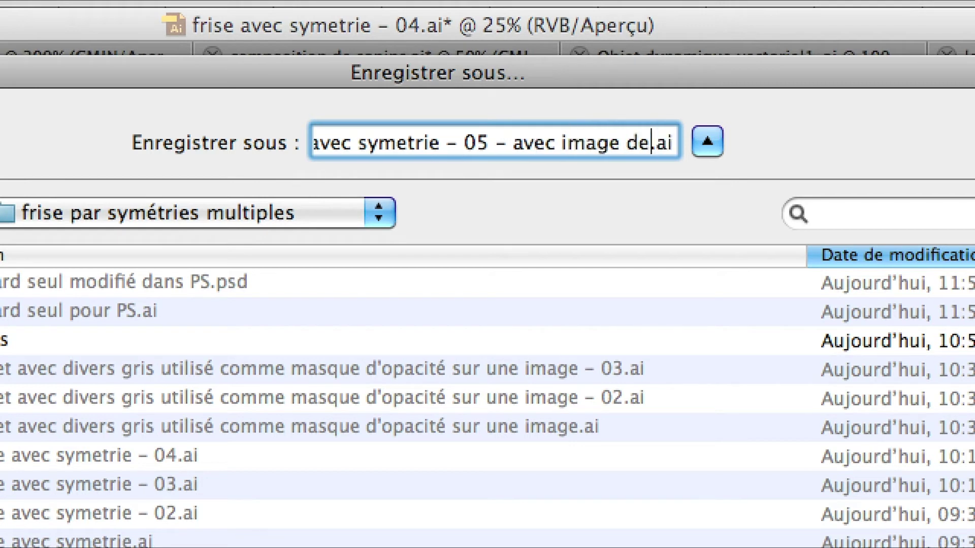
pyautogui.write(' PS à')
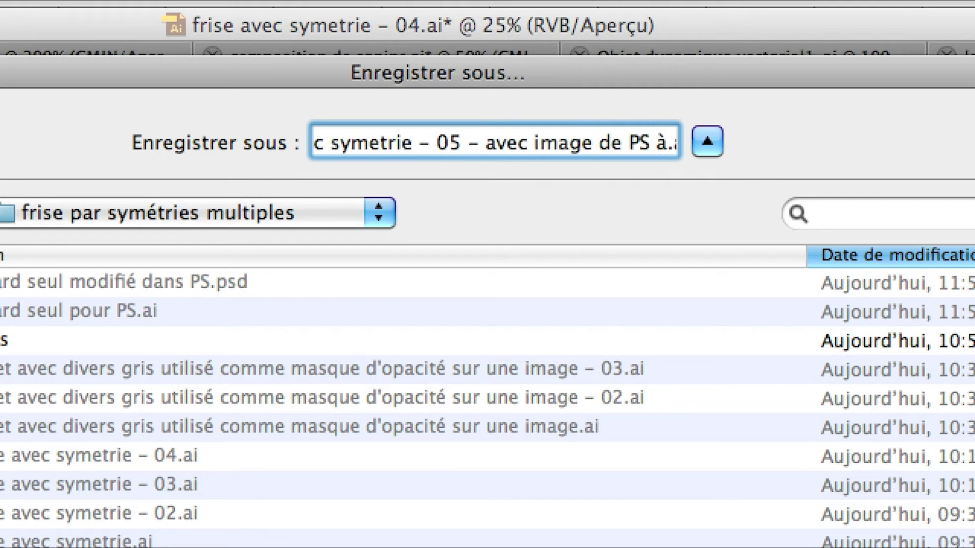
pyautogui.write(' la place de')
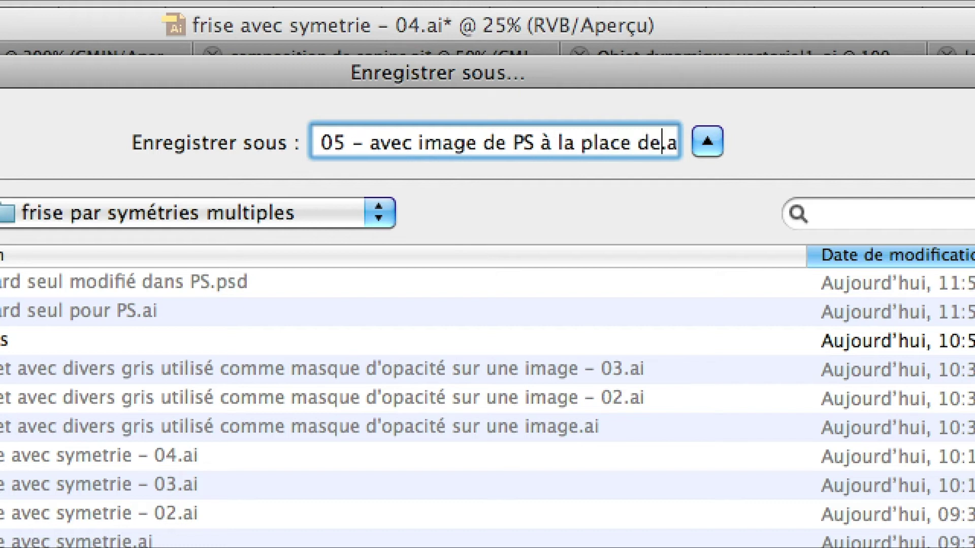
pyautogui.write('vecteurs')
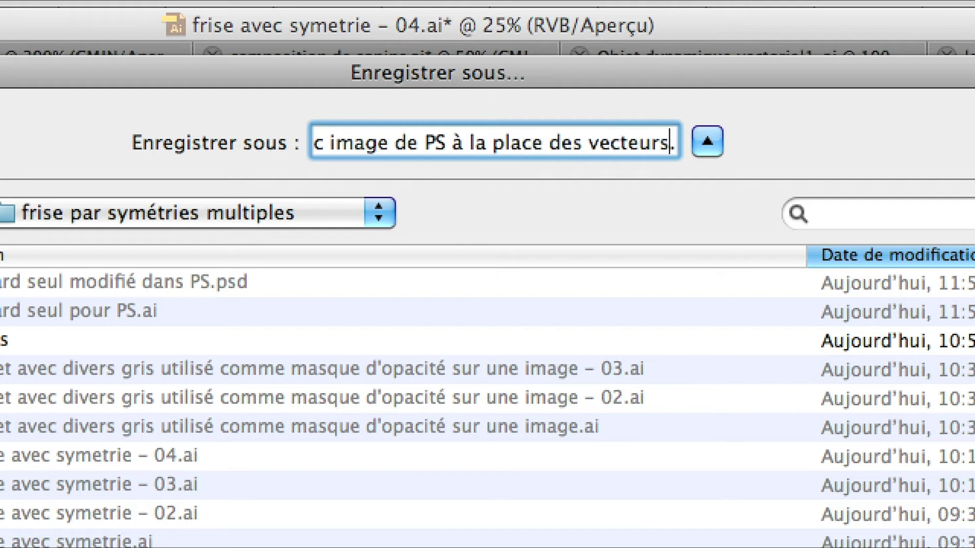
pyautogui.write(' originaux')
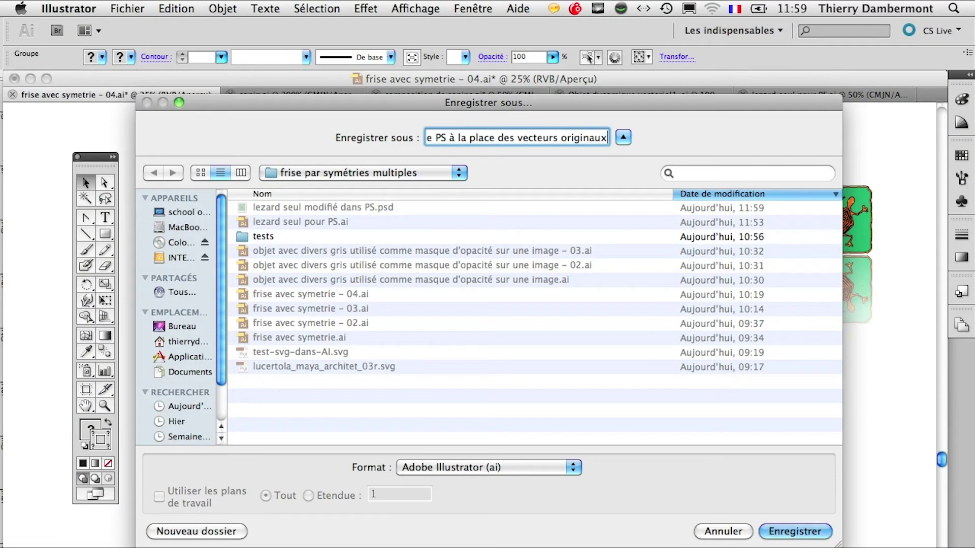
pyautogui.press('Return')
pyautogui.press('Return')
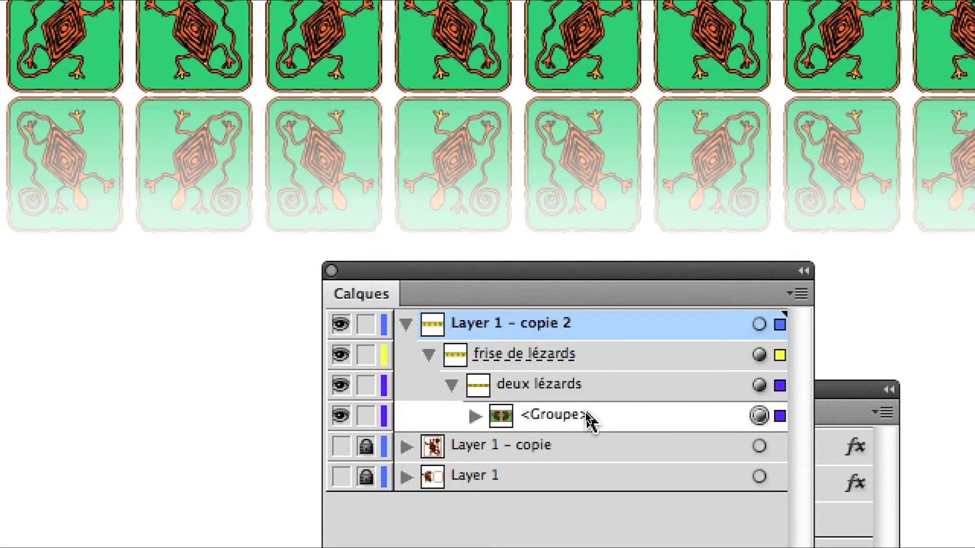
# Make the <Groupe> inside deux lézards the active layer item, examine its paths, collapse it and deselect the artwork.
pyautogui.click(586, 412)
pyautogui.click(475, 416)
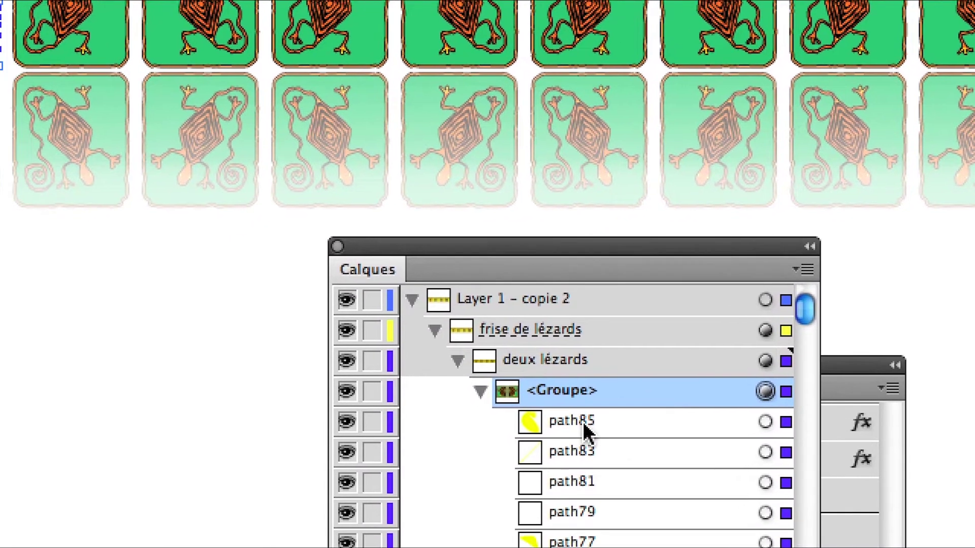
pyautogui.scroll(-10, 583, 422)
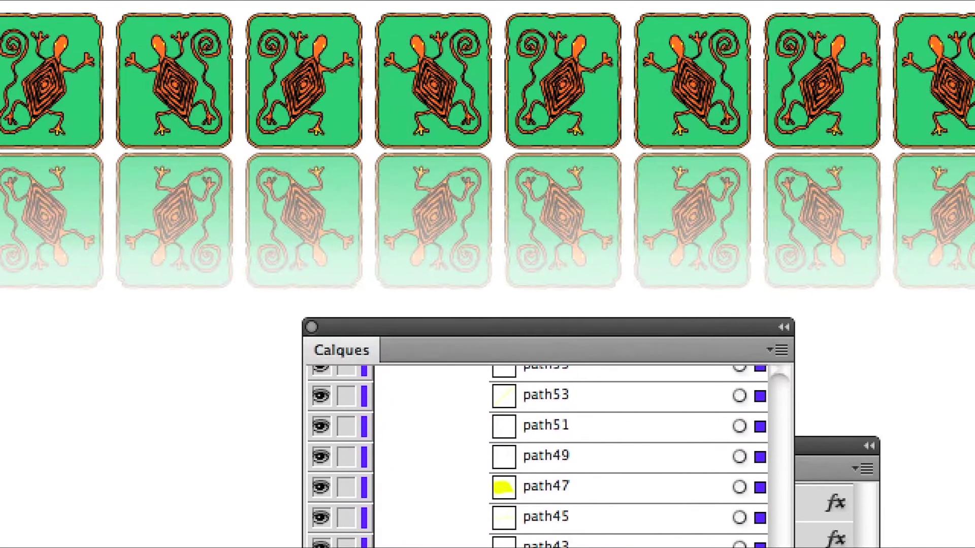
pyautogui.scroll(10, 538, 457)
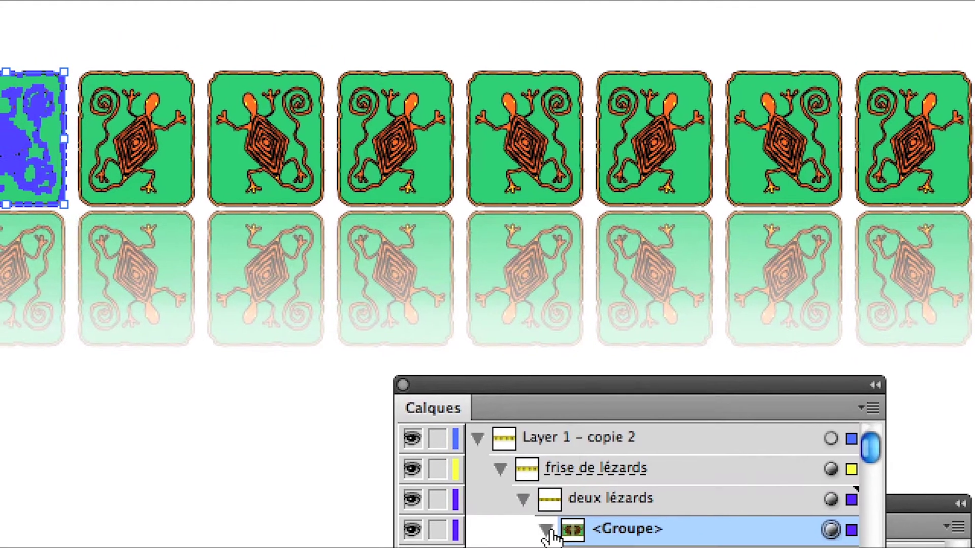
pyautogui.click(455, 472)
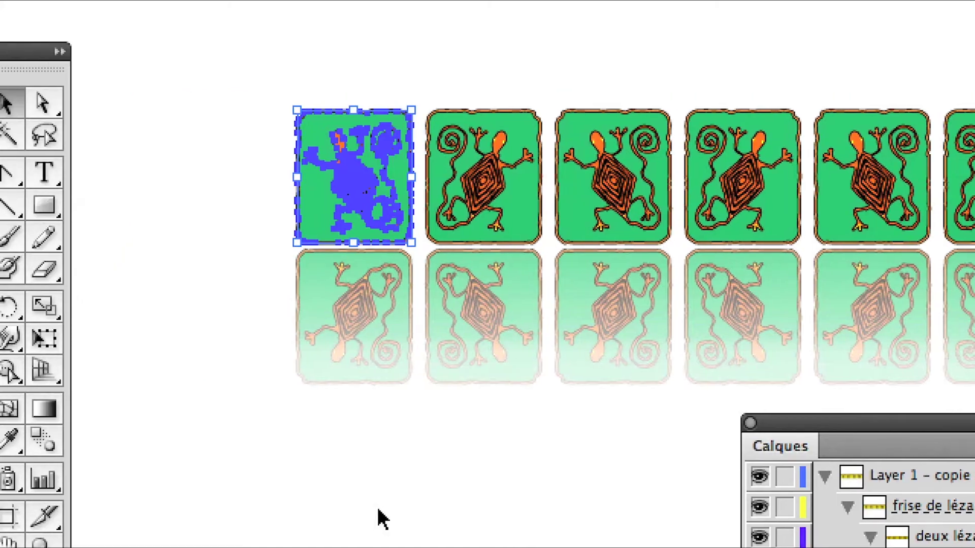
pyautogui.click(381, 511)
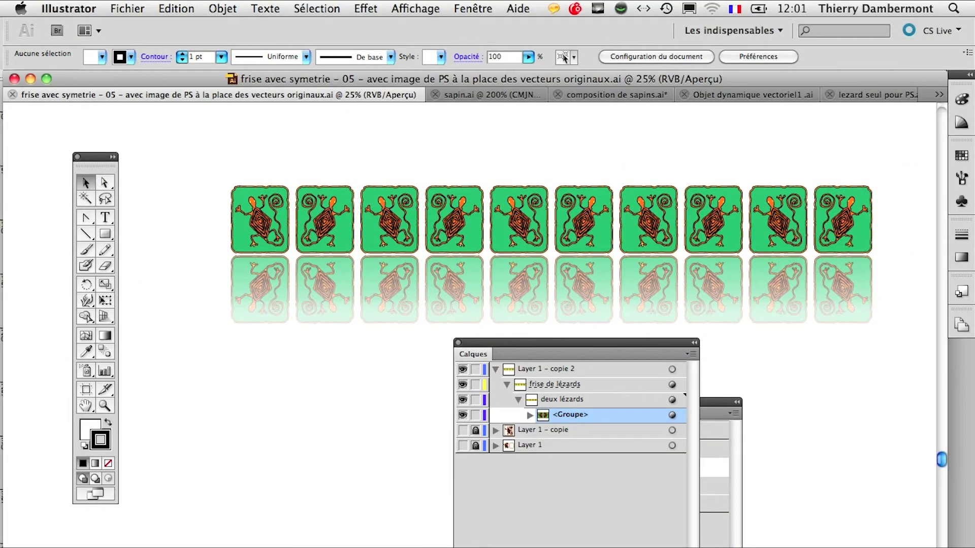
# Import lezard seul modifié dans PS.psd into the frieze document as a linked file.
pyautogui.click(128, 7)
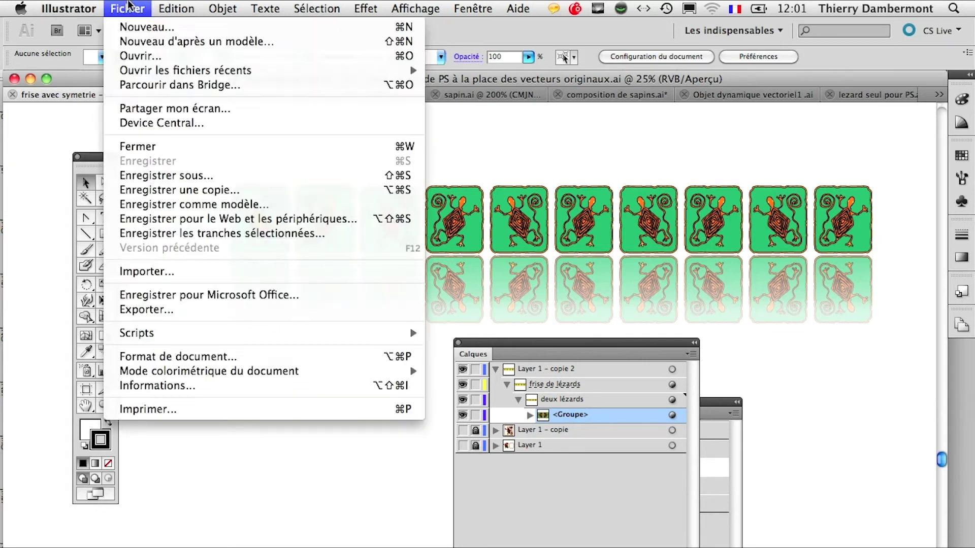
pyautogui.click(170, 273)
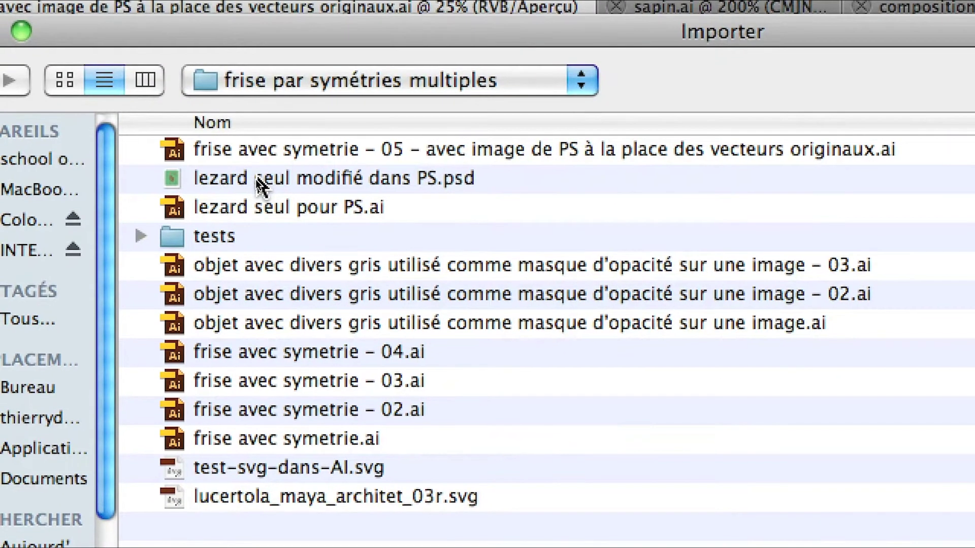
pyautogui.click(257, 176)
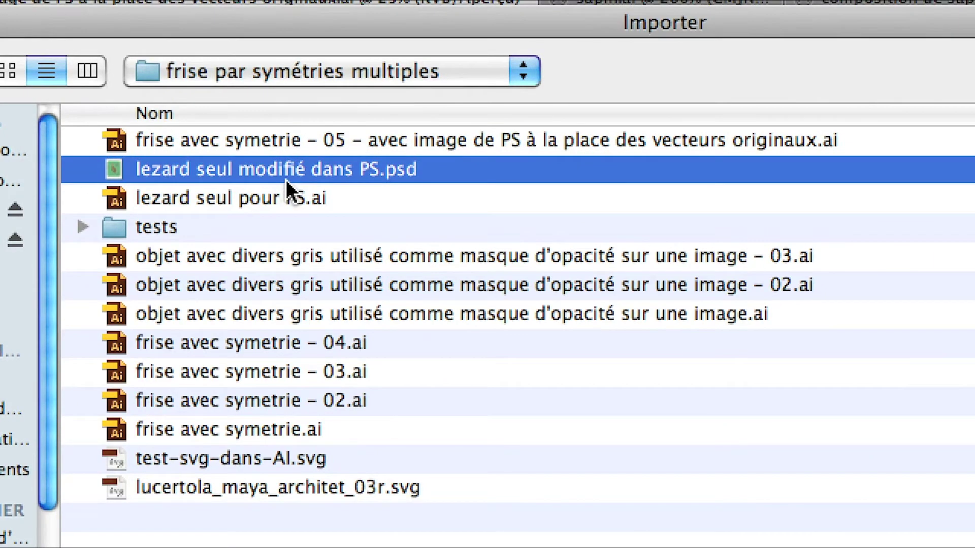
pyautogui.press('Return')
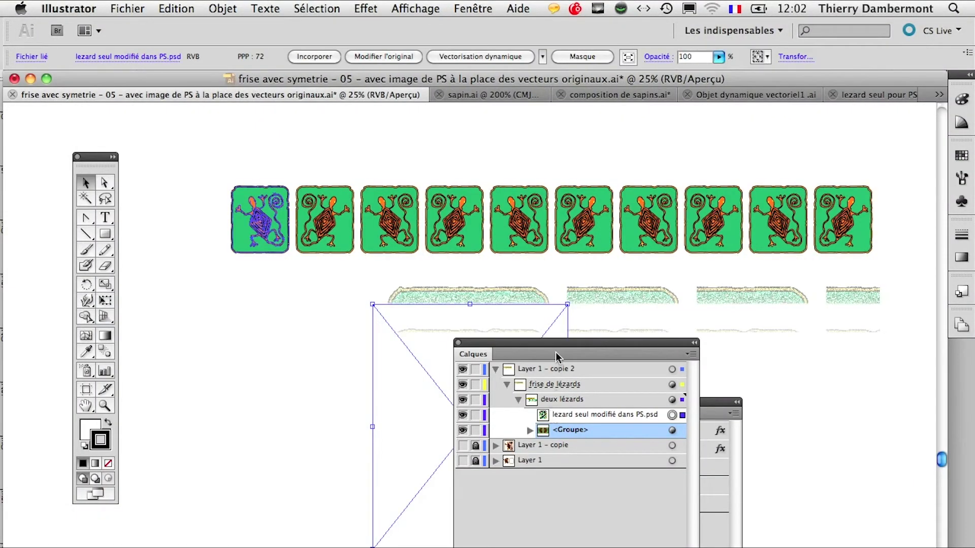
# Move the linked lezard seul modifié dans PS.psd into the <Groupe> of deux lézards and expand the group to check its contents.
pyautogui.moveTo(556, 355); pyautogui.dragTo(755, 335)
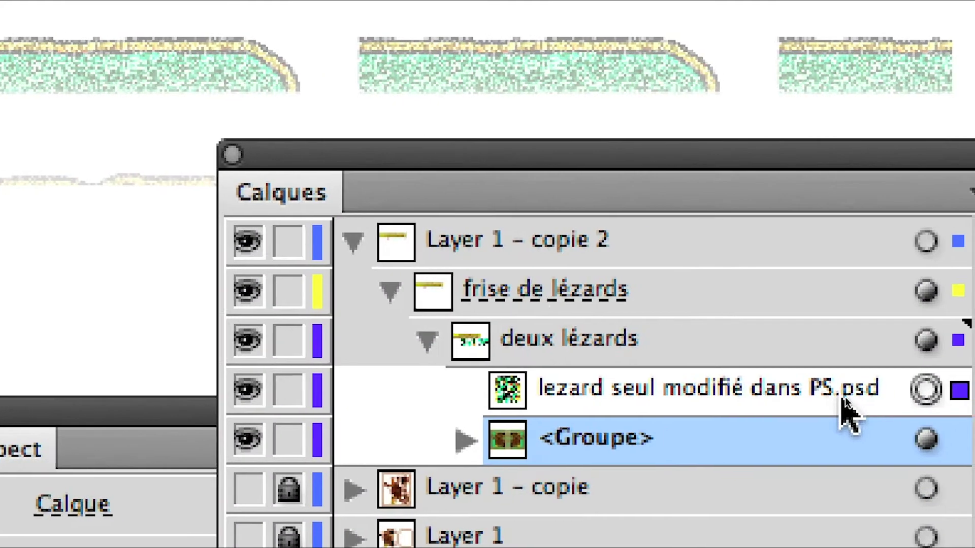
pyautogui.click(845, 392)
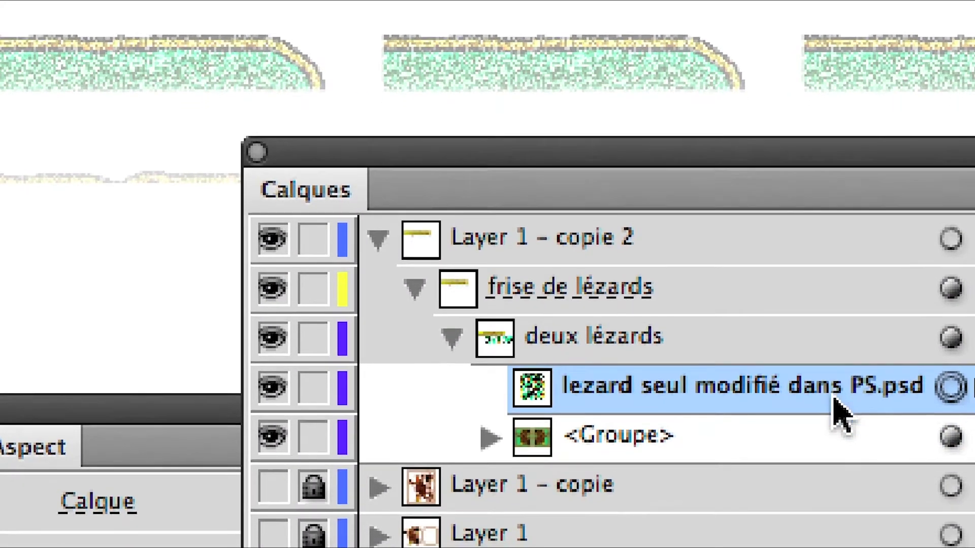
pyautogui.moveTo(834, 414)
pyautogui.mouseDown()
pyautogui.moveTo(835, 452)
pyautogui.moveTo(830, 398)
pyautogui.mouseUp()
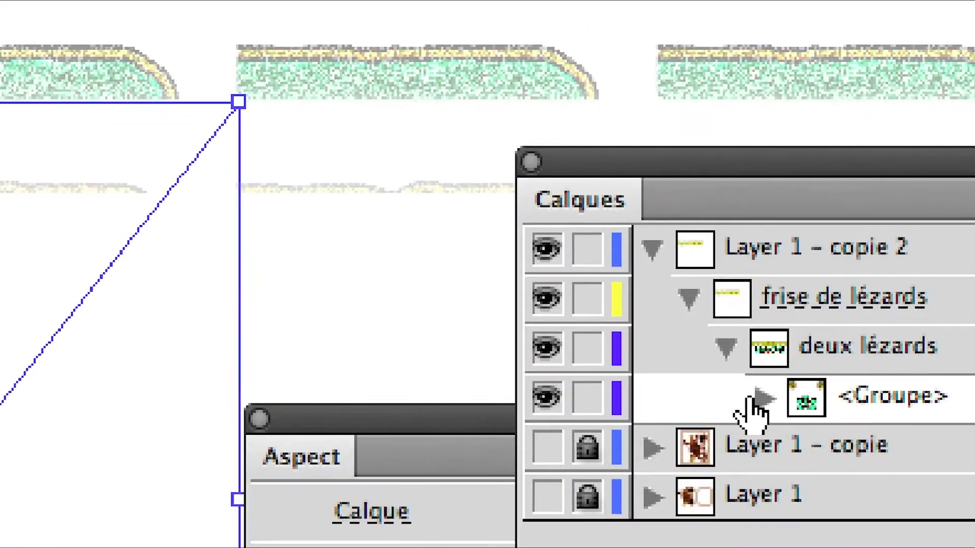
pyautogui.click(489, 362)
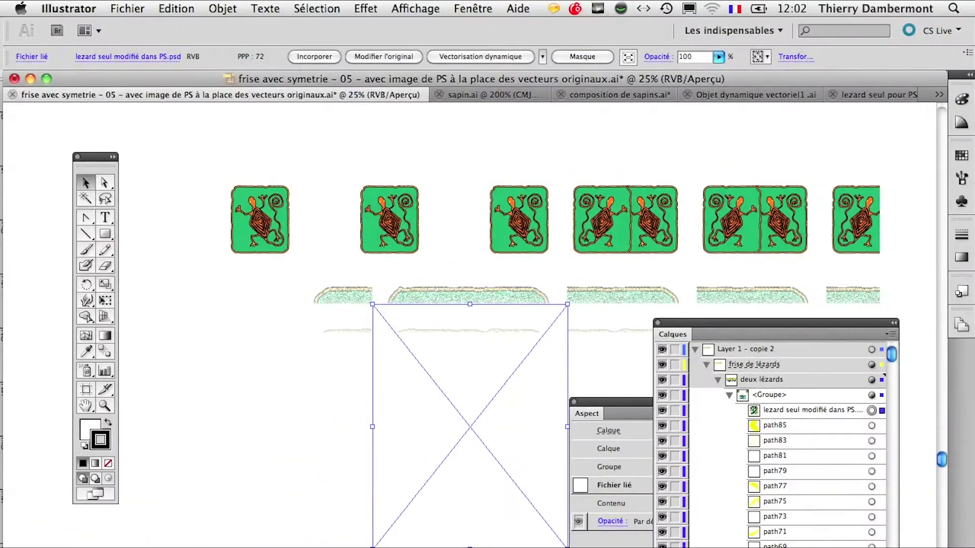
pyautogui.scroll(-5, 771, 441)
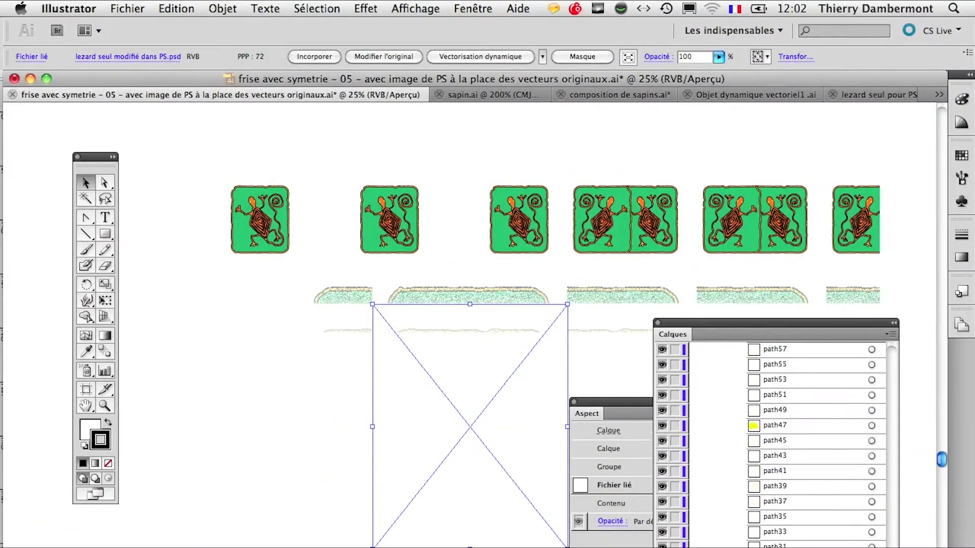
pyautogui.scroll(10, 772, 441)
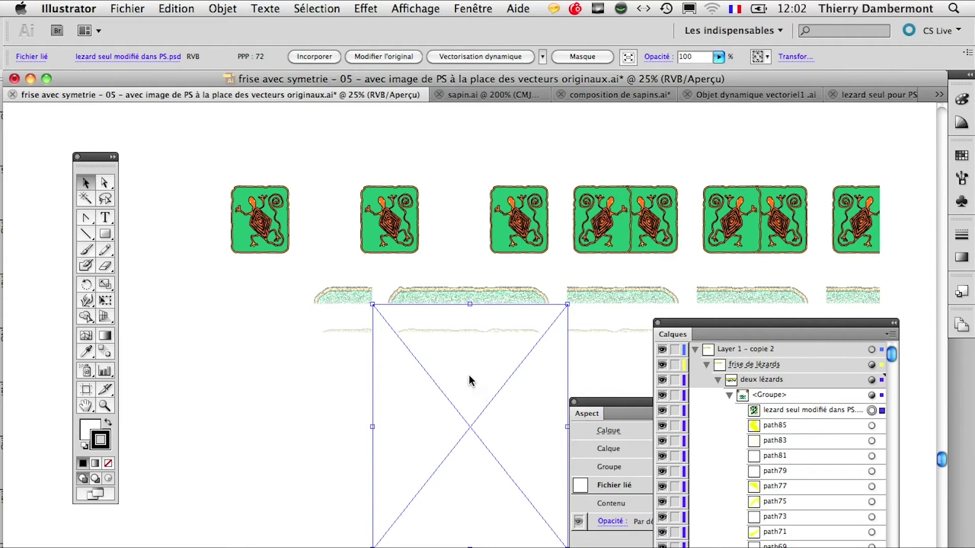
# Try the linked lizard image over the frieze and reposition it below the frieze's first lizards.
pyautogui.moveTo(463, 381); pyautogui.dragTo(364, 246)
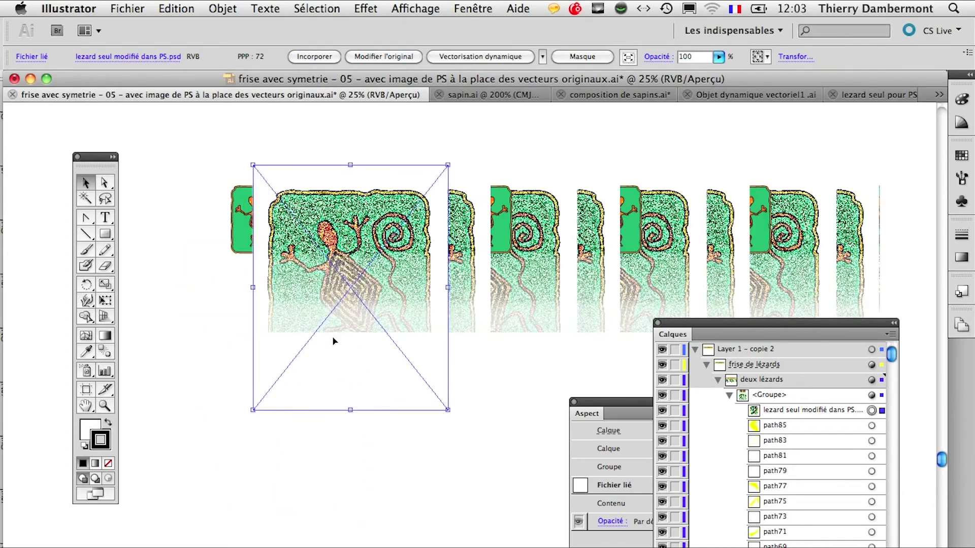
pyautogui.moveTo(366, 198); pyautogui.dragTo(314, 316)
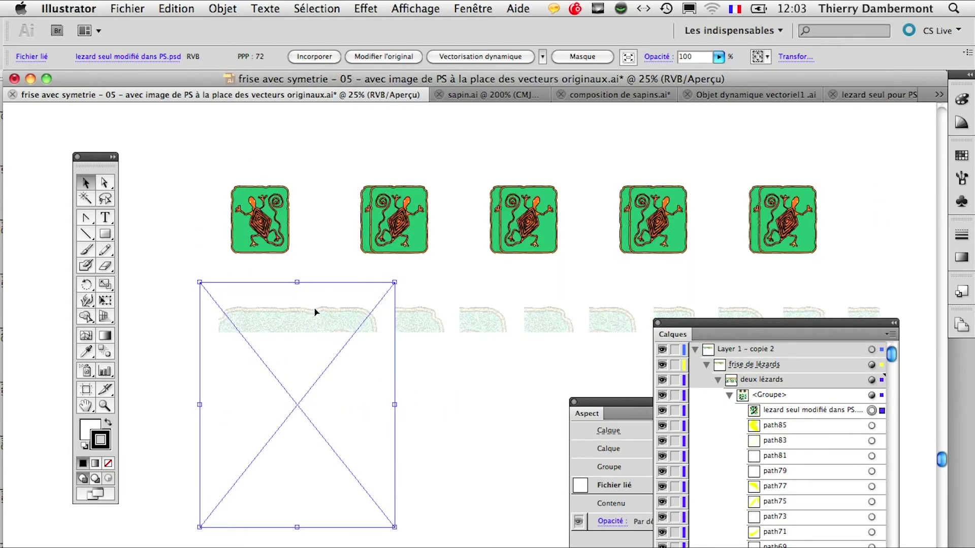
pyautogui.moveTo(318, 323); pyautogui.dragTo(260, 348)
pyautogui.moveTo(409, 76)
pyautogui.mouseDown()
pyautogui.moveTo(423, 77)
pyautogui.moveTo(410, 78)
pyautogui.mouseUp()
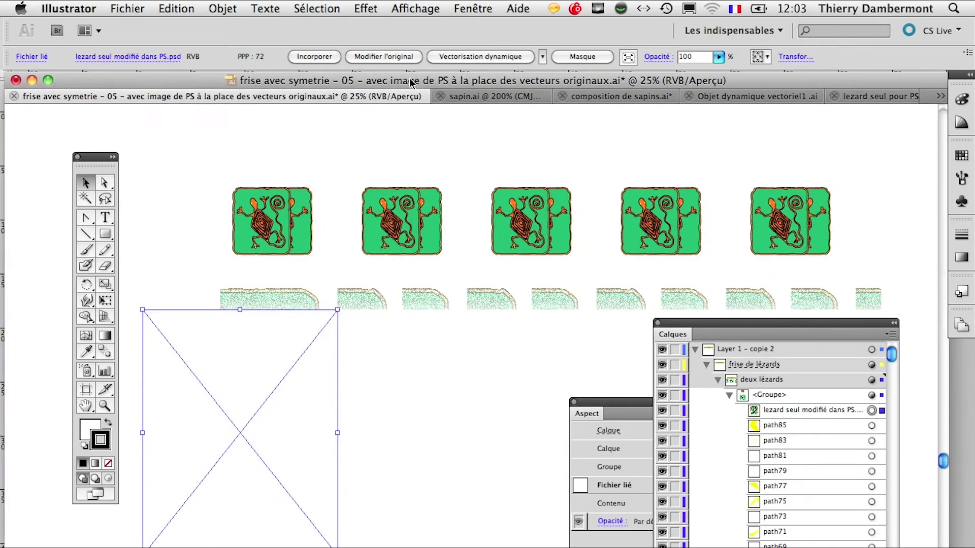
# Show the rulers and move the linked image clear of the frieze's first lizard.
pyautogui.click(415, 9)
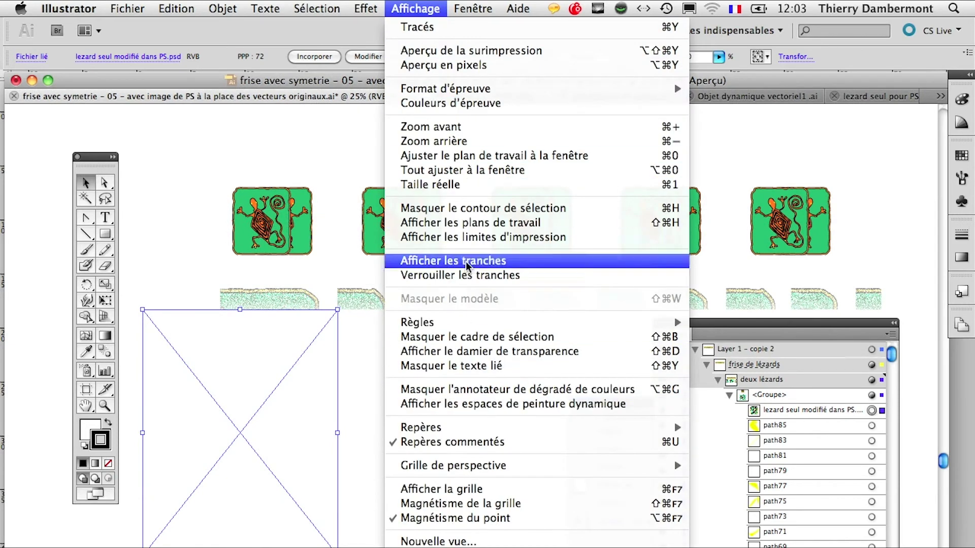
pyautogui.moveTo(501, 473)
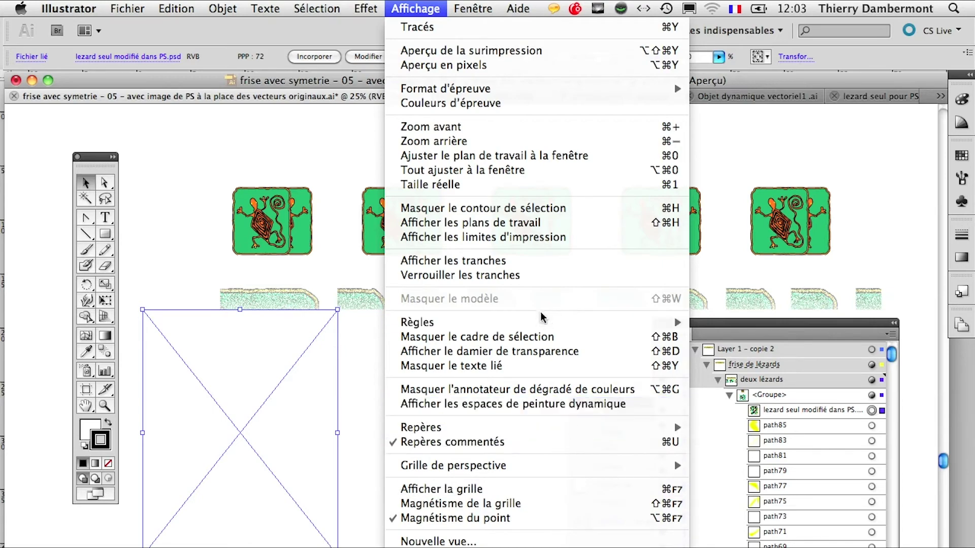
pyautogui.moveTo(552, 321)
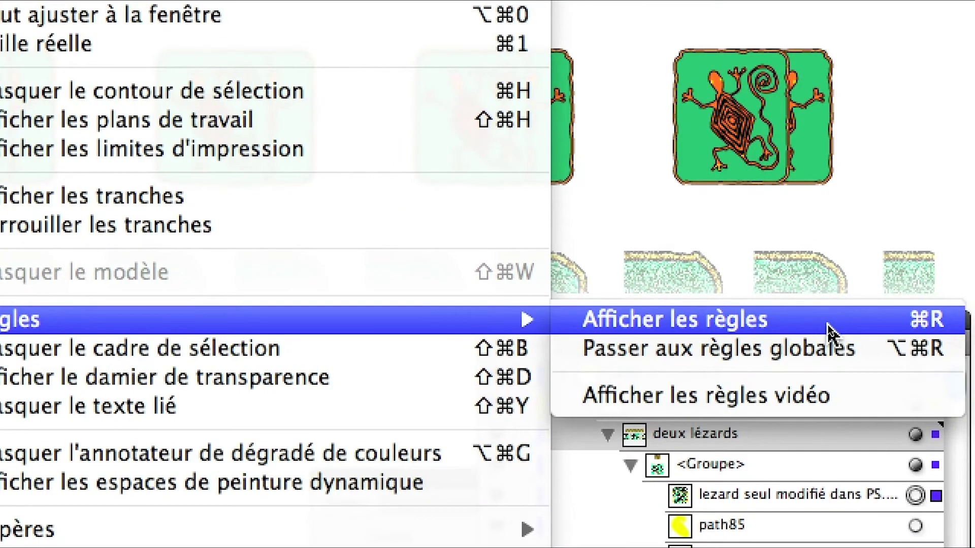
pyautogui.click(827, 324)
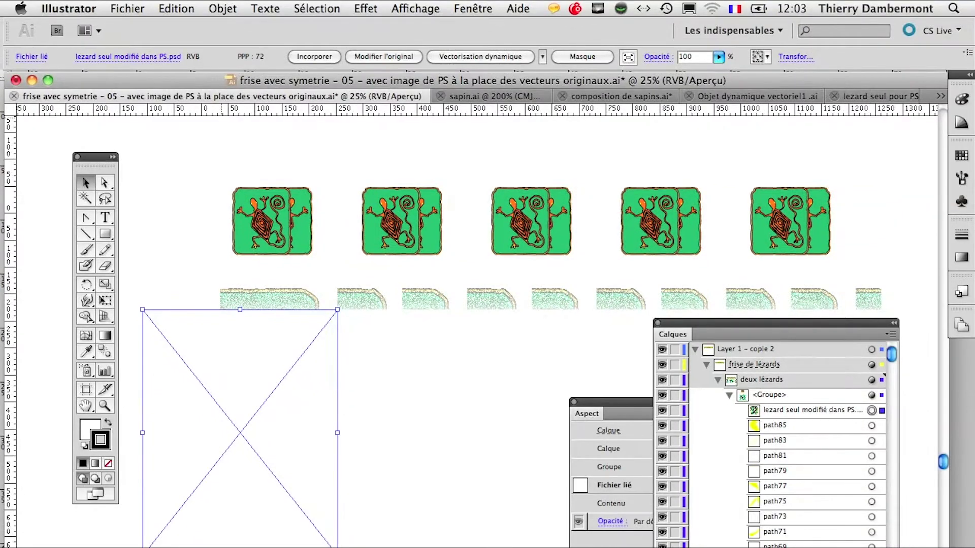
pyautogui.moveTo(219, 80); pyautogui.dragTo(213, 79)
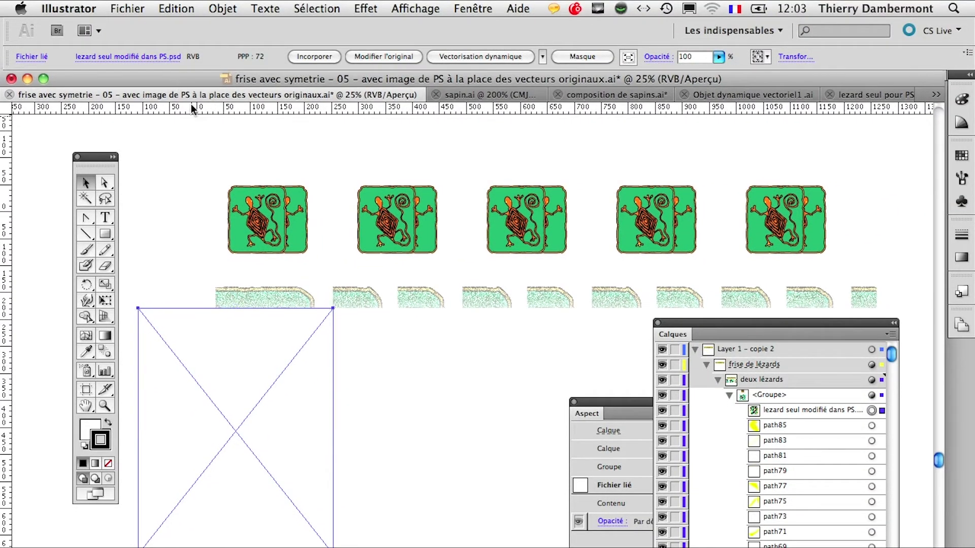
pyautogui.moveTo(257, 333); pyautogui.dragTo(367, 378)
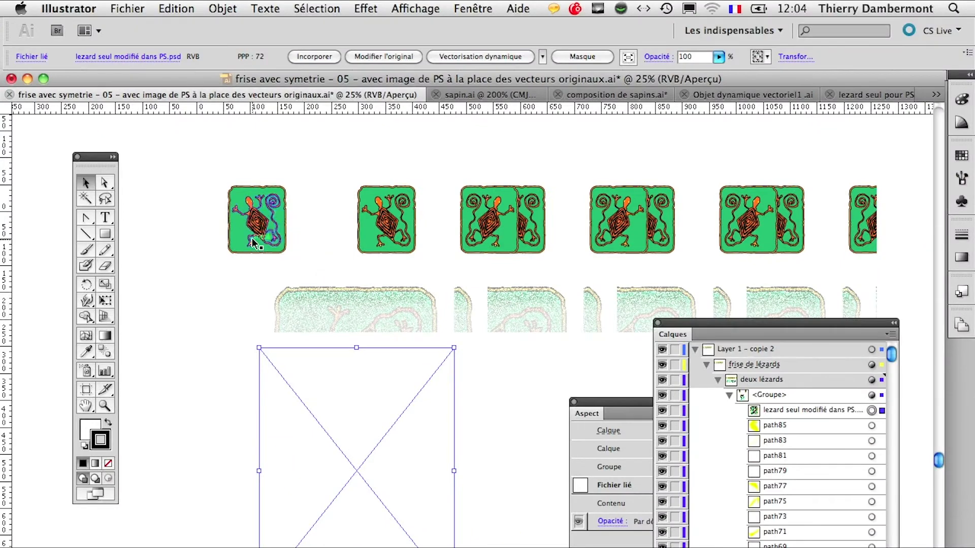
# Place two vertical and two horizontal guides along the outer edges of the first vector lizard's frame.
pyautogui.press('super+1')
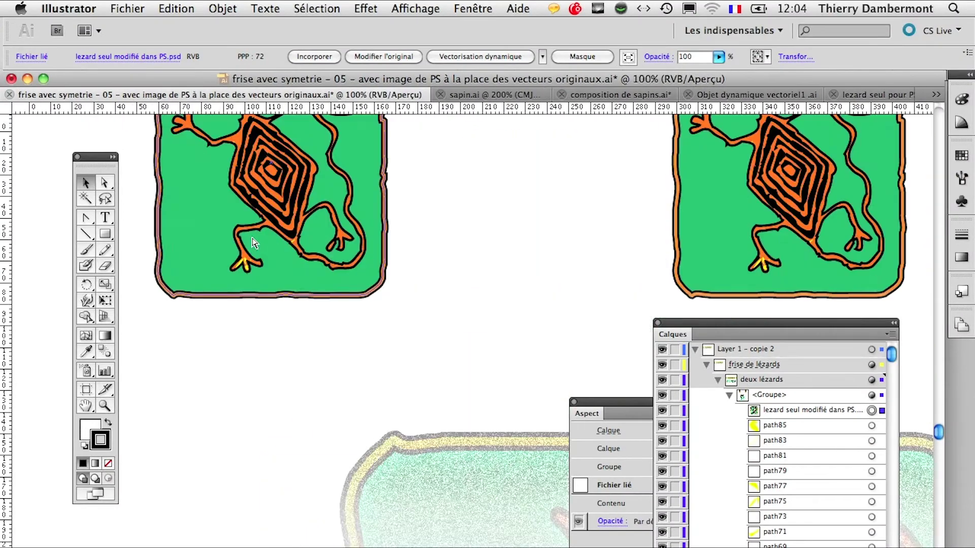
pyautogui.scroll(1, 313, 372)
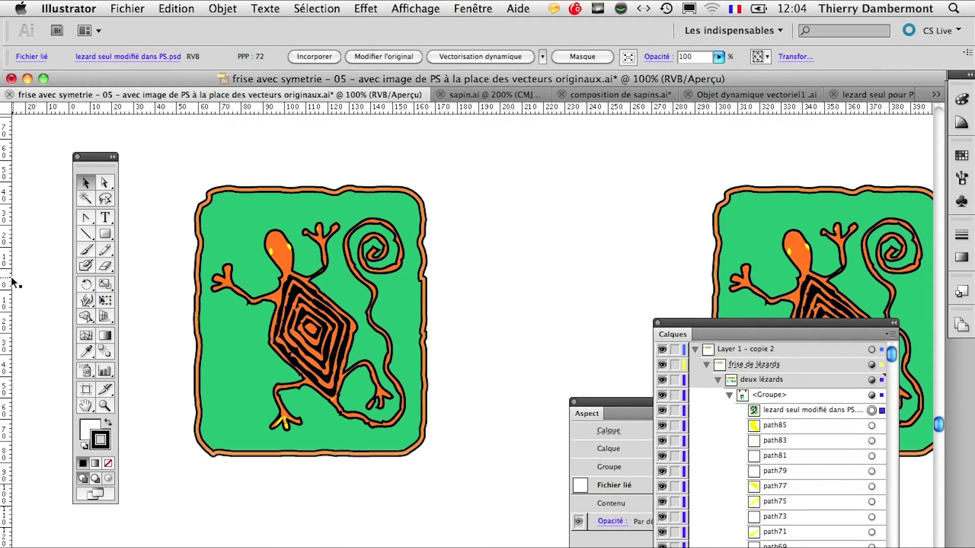
pyautogui.moveTo(9, 282); pyautogui.dragTo(193, 295)
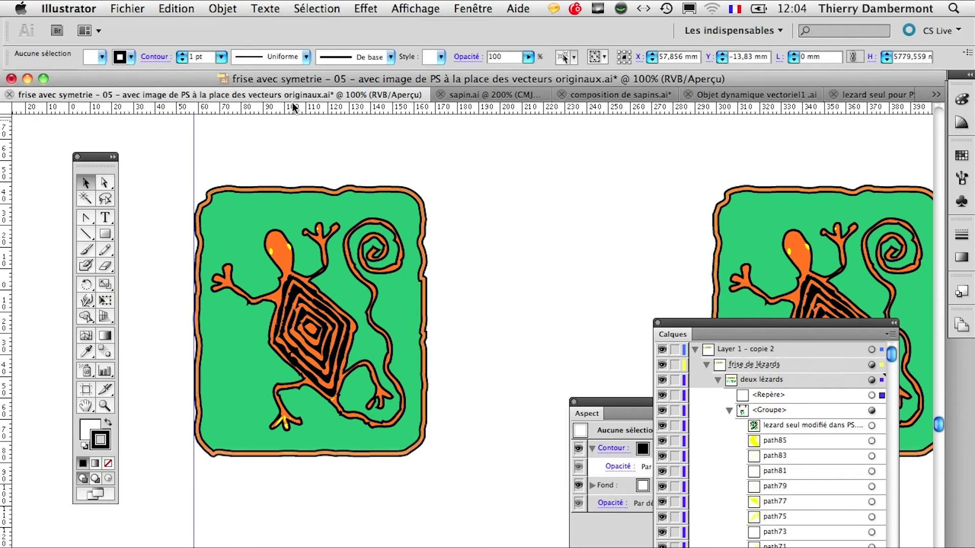
pyautogui.moveTo(292, 106); pyautogui.dragTo(300, 192)
pyautogui.moveTo(288, 111); pyautogui.dragTo(279, 456)
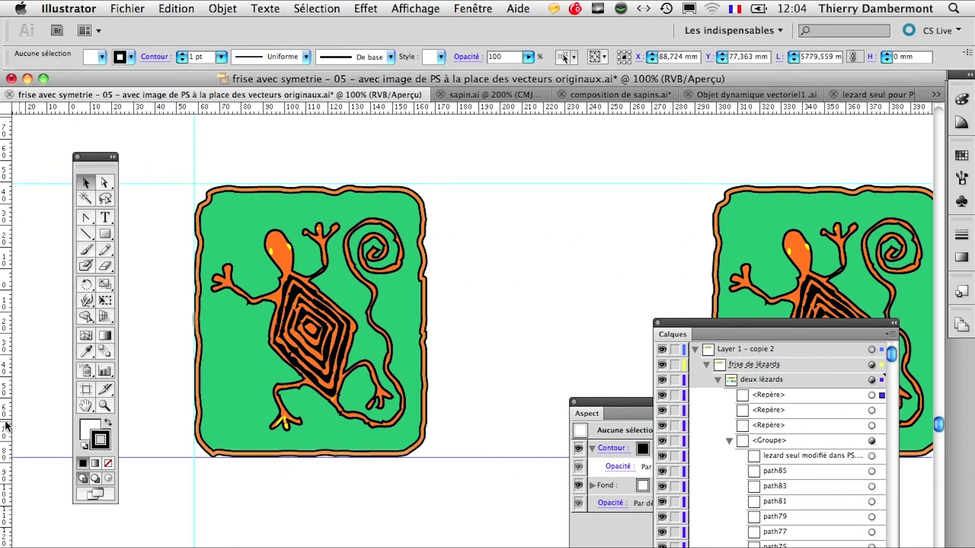
pyautogui.moveTo(415, 422); pyautogui.dragTo(425, 423)
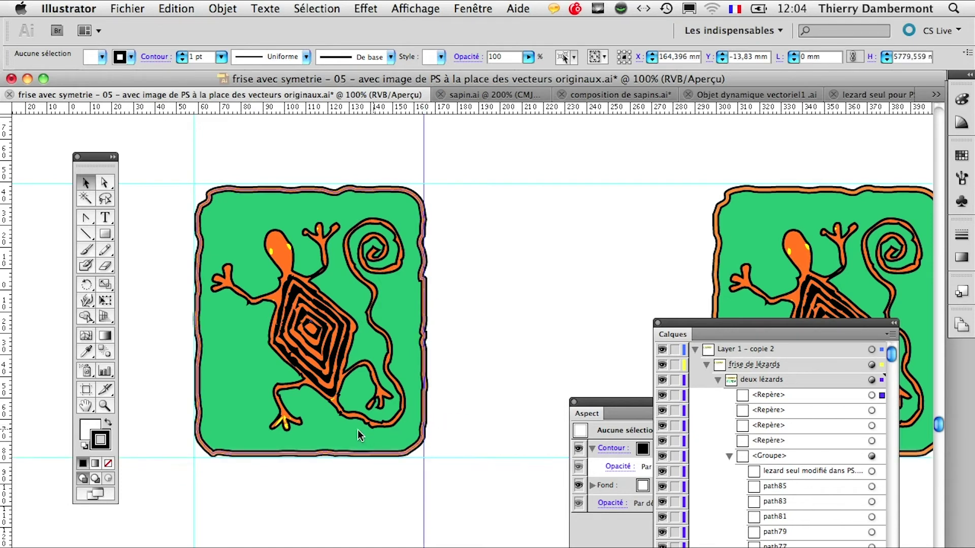
# Target only the linked lezard seul modifié dans PS image inside the <Groupe>, not the whole group.
pyautogui.press('super+minus')
pyautogui.press('super+minus')
pyautogui.press('super+minus')
pyautogui.press('super+minus')
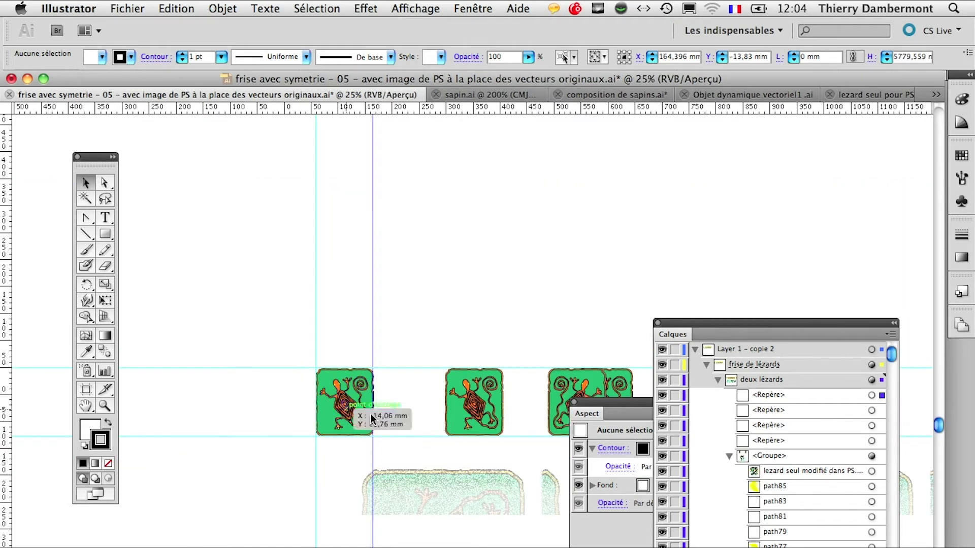
pyautogui.scroll(-5, 311, 223)
pyautogui.scroll(-4, 311, 223)
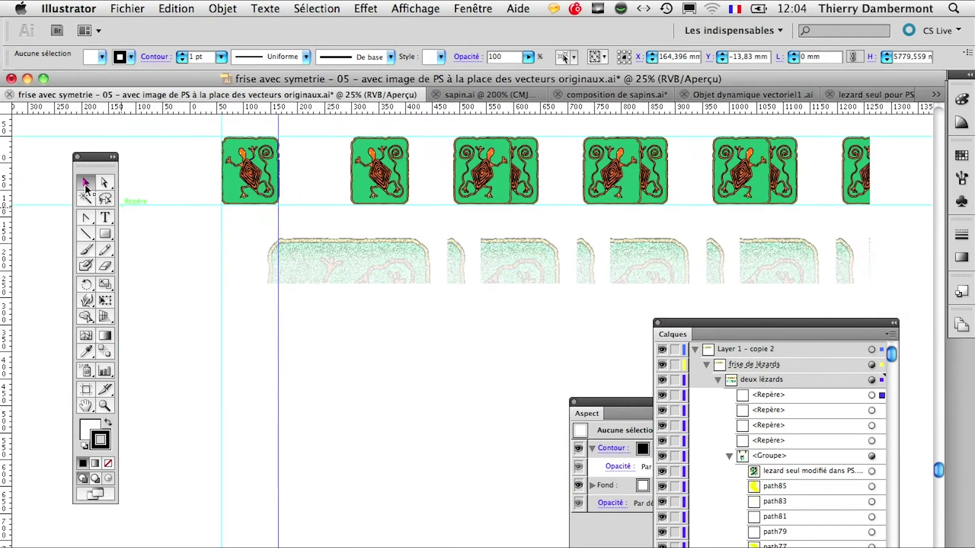
pyautogui.click(340, 374)
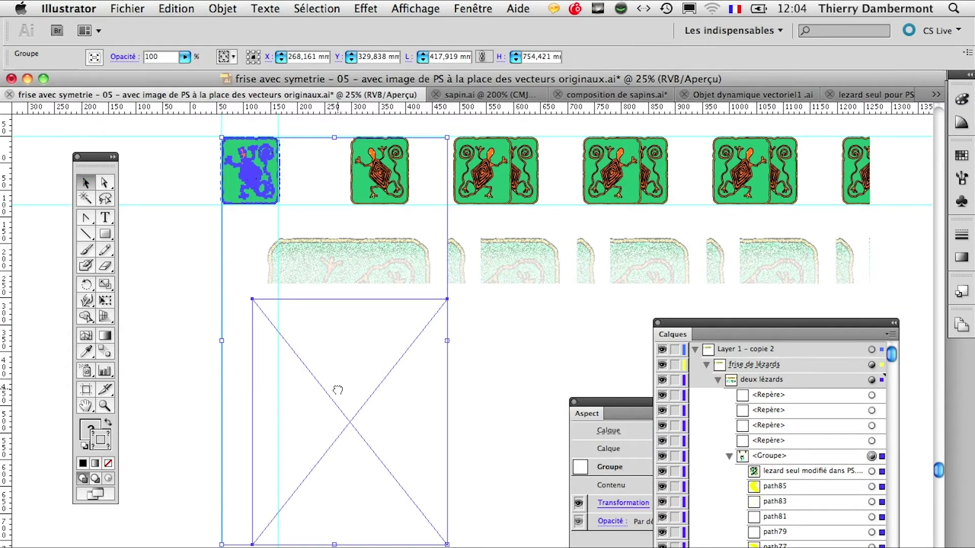
pyautogui.click(233, 396)
pyautogui.click(272, 402)
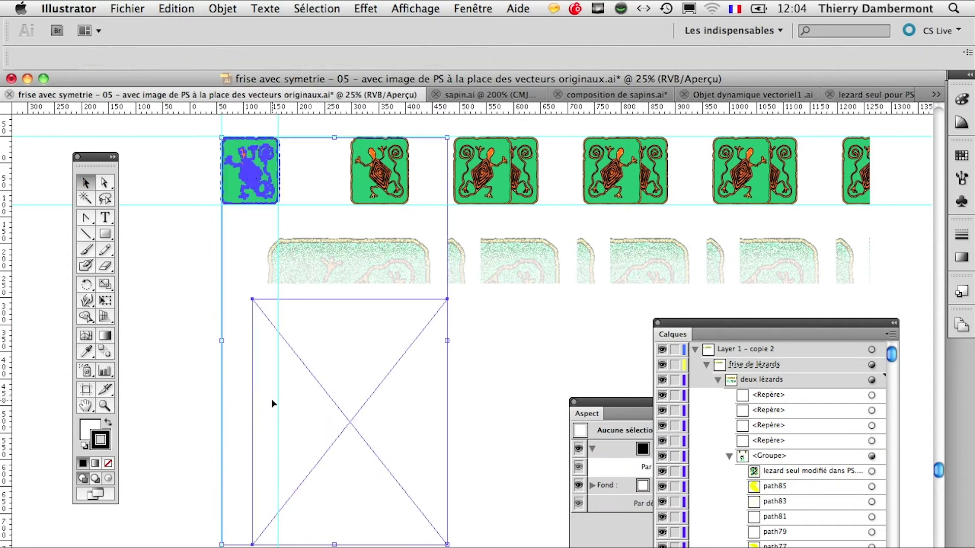
pyautogui.click(183, 389)
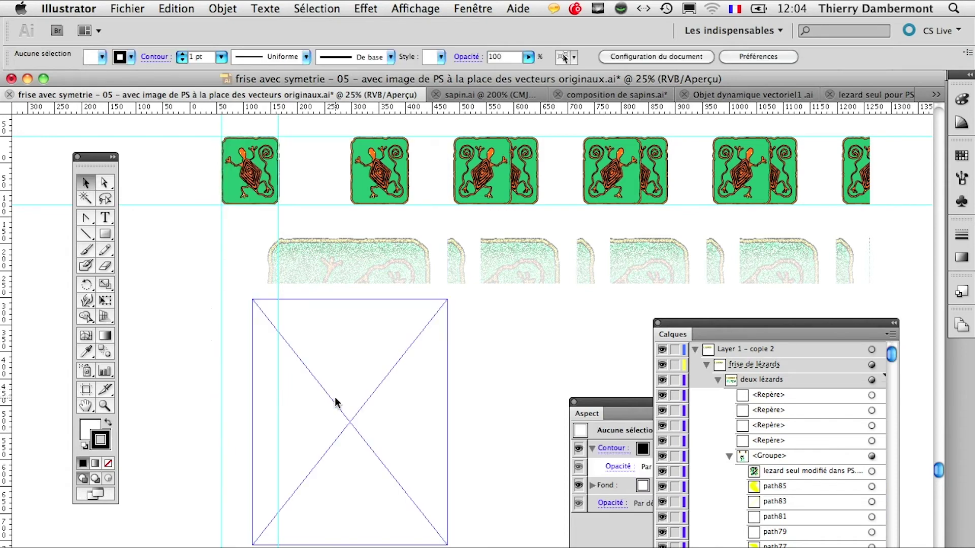
pyautogui.click(338, 404)
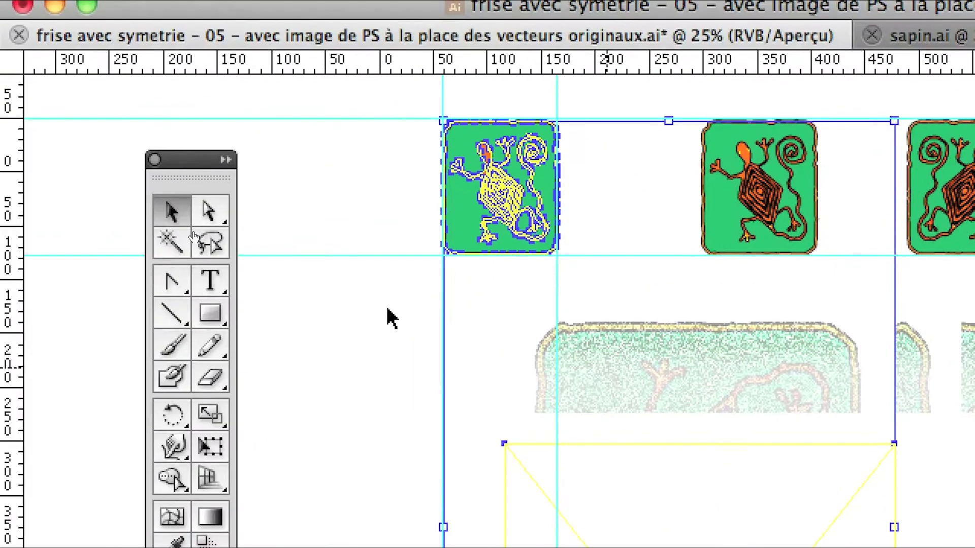
pyautogui.click(428, 271)
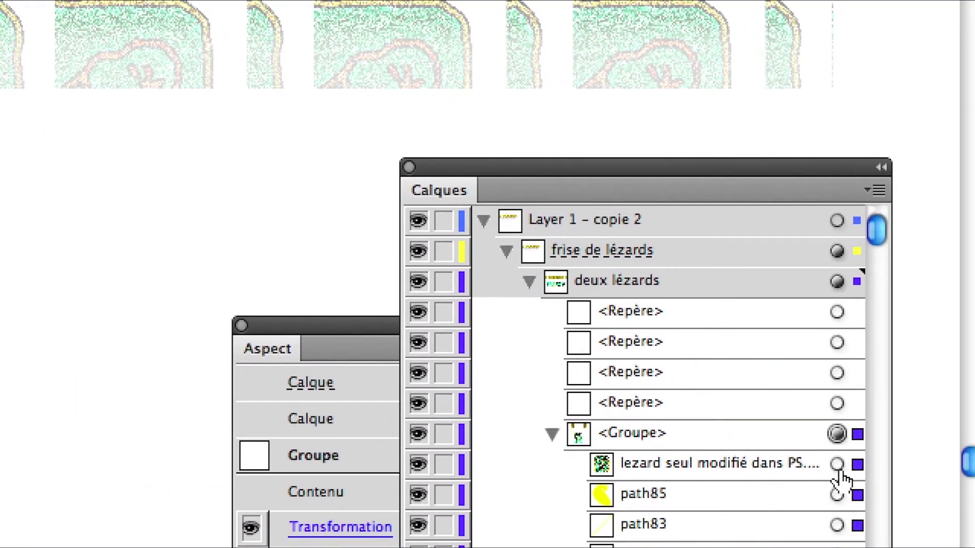
pyautogui.click(837, 465)
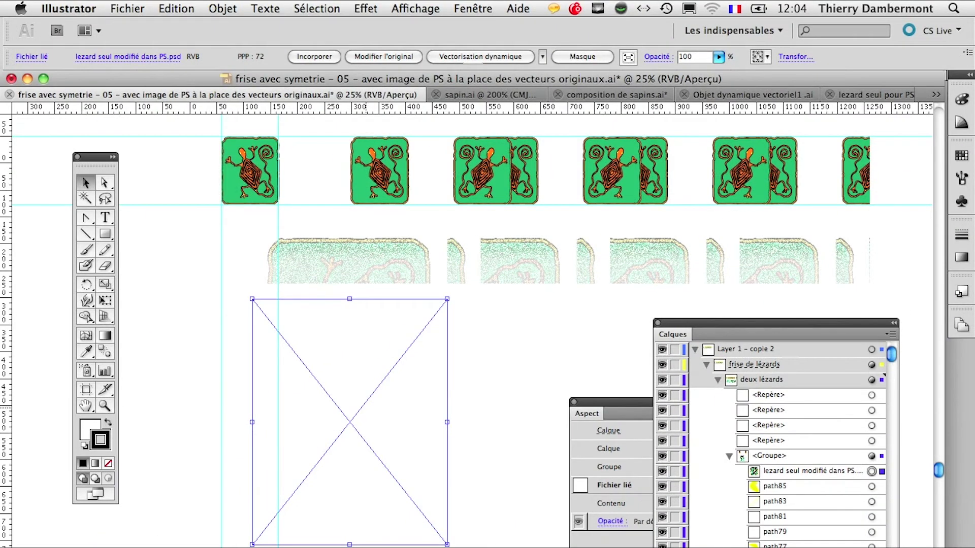
# Align the linked image's upper-left corner with the guides around the first lizard and scale the image down proportionally.
pyautogui.moveTo(365, 408); pyautogui.dragTo(323, 255)
pyautogui.scroll(2, 265, 205)
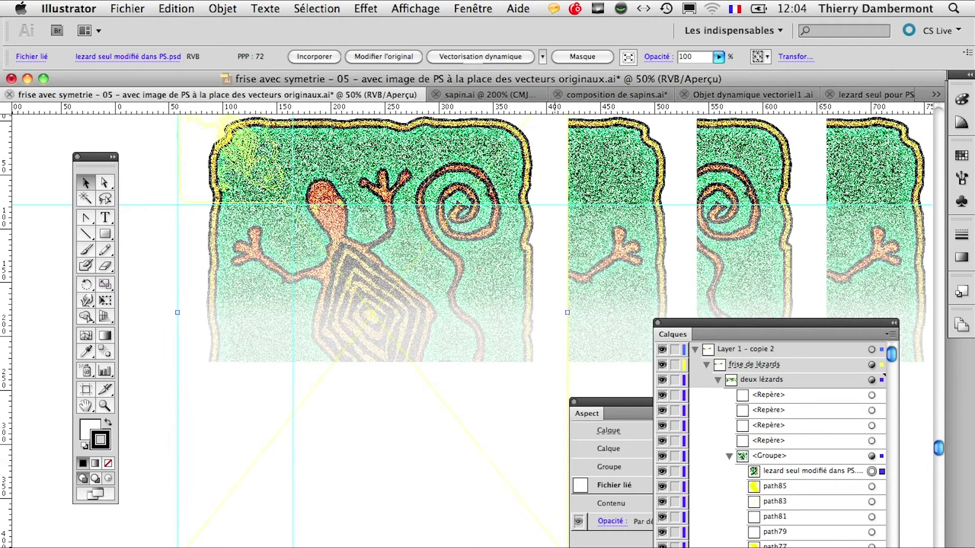
pyautogui.moveTo(567, 547); pyautogui.dragTo(274, 189)
pyautogui.moveTo(267, 234); pyautogui.dragTo(338, 472)
pyautogui.scroll(1, 338, 461)
pyautogui.scroll(1, 338, 461)
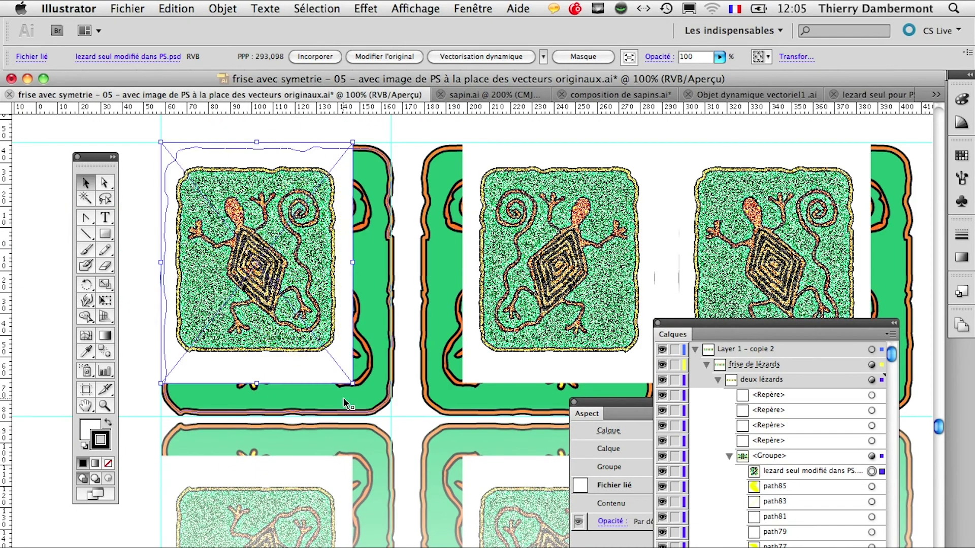
# Enlarge the linked image to the full height between the horizontal guides and centre it over the vector lizard.
pyautogui.moveTo(352, 383); pyautogui.dragTo(378, 415)
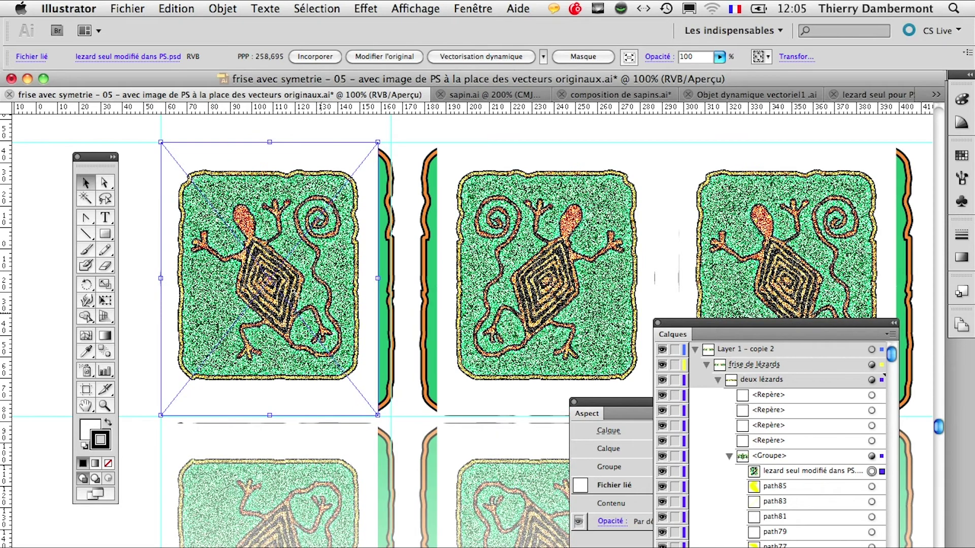
pyautogui.moveTo(280, 283); pyautogui.dragTo(286, 285)
pyautogui.scroll(-1, 276, 305)
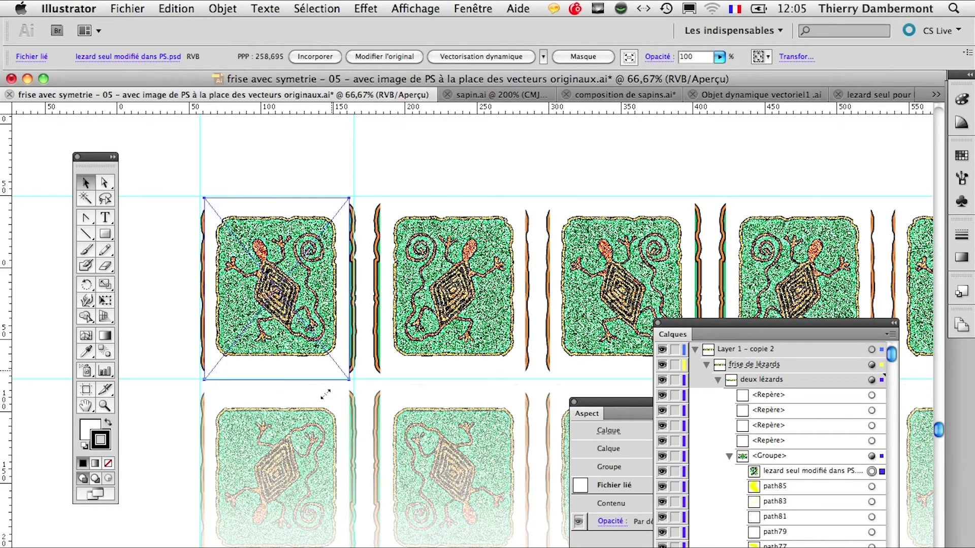
# Switch to Photoshop, hide the lizard file's Arrière-plan layer and save it, and update the modified link back in Illustrator.
pyautogui.press('super+Tab')
pyautogui.press('super+Tab')
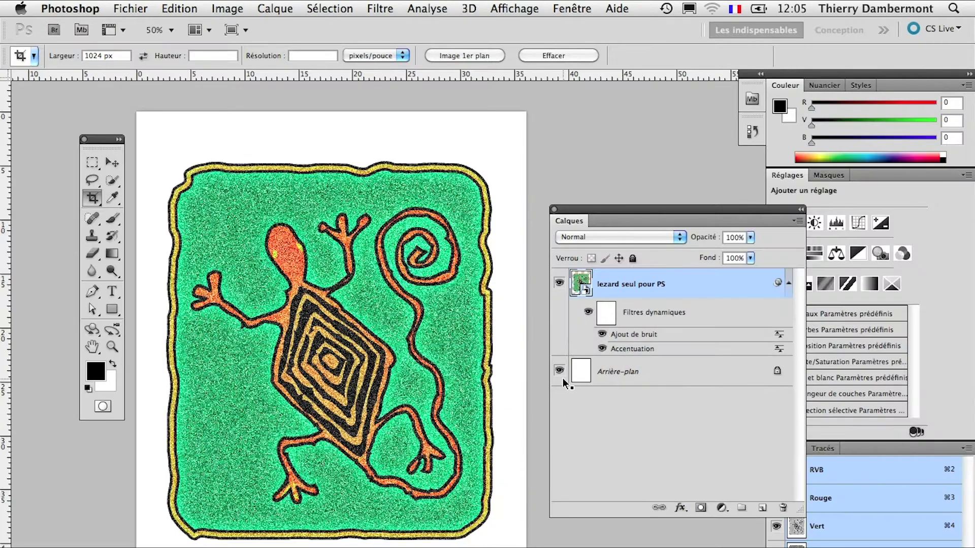
pyautogui.press('super+Tab')
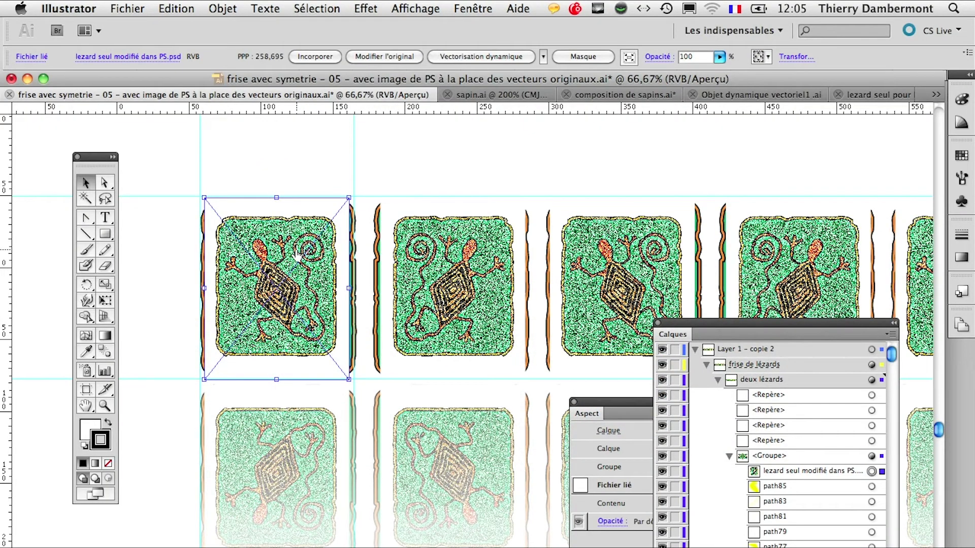
pyautogui.press('super+Tab')
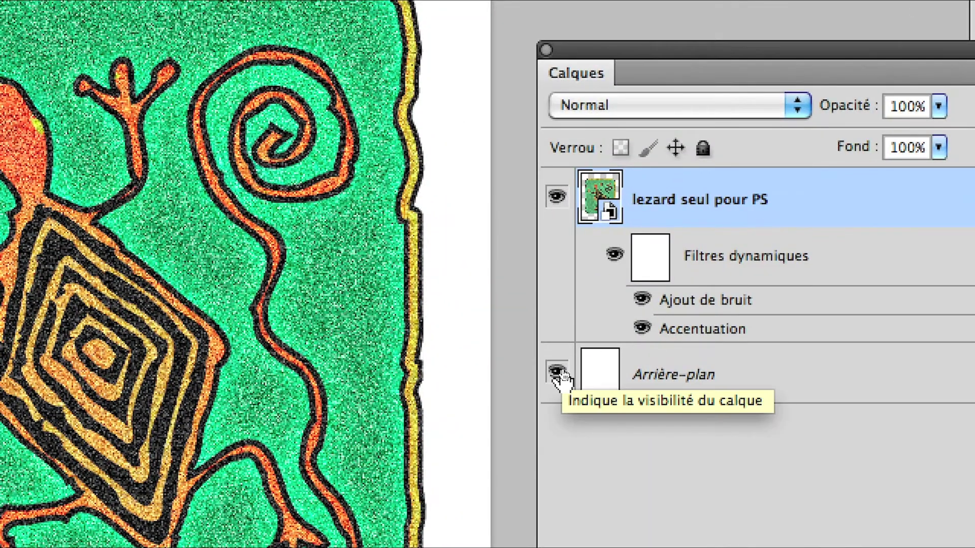
pyautogui.click(558, 376)
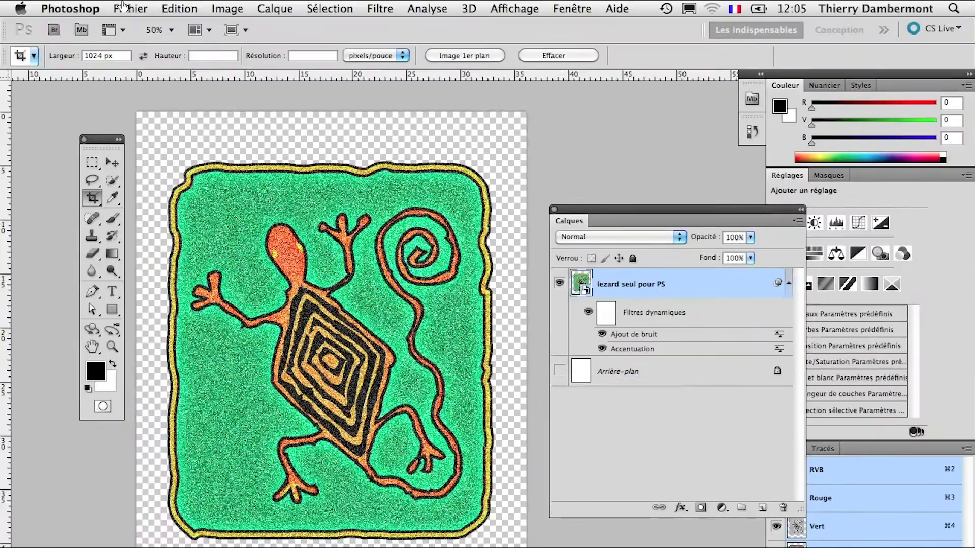
pyautogui.click(180, 9)
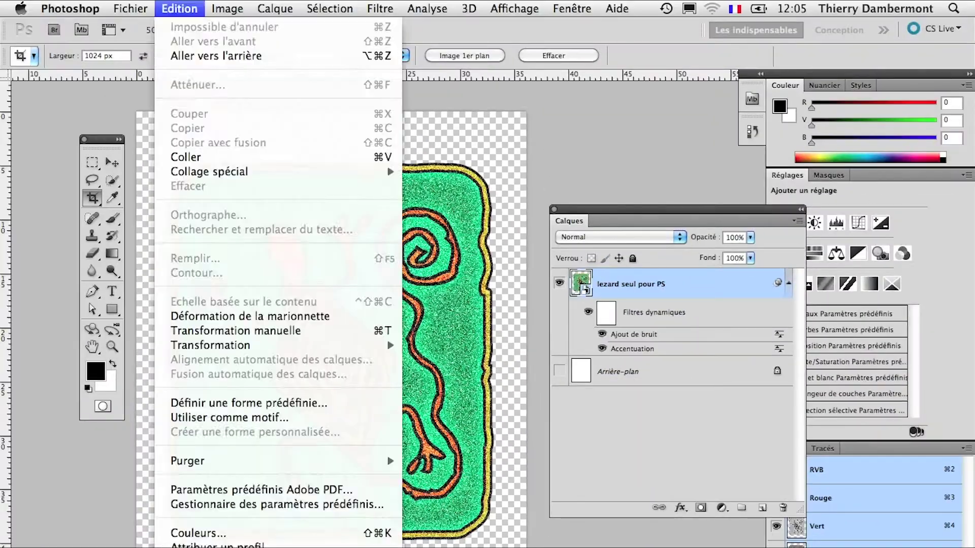
pyautogui.click(153, 229)
pyautogui.press('super+Tab')
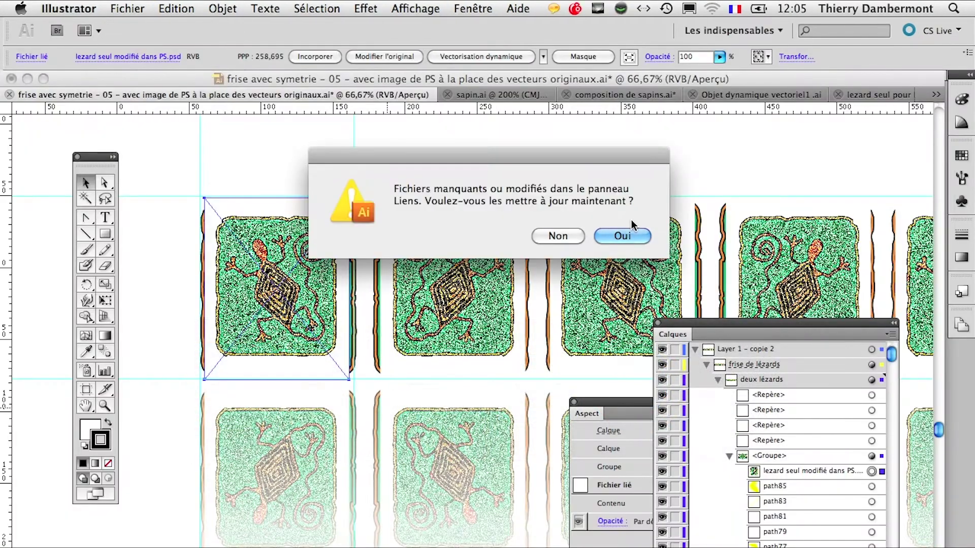
pyautogui.click(634, 235)
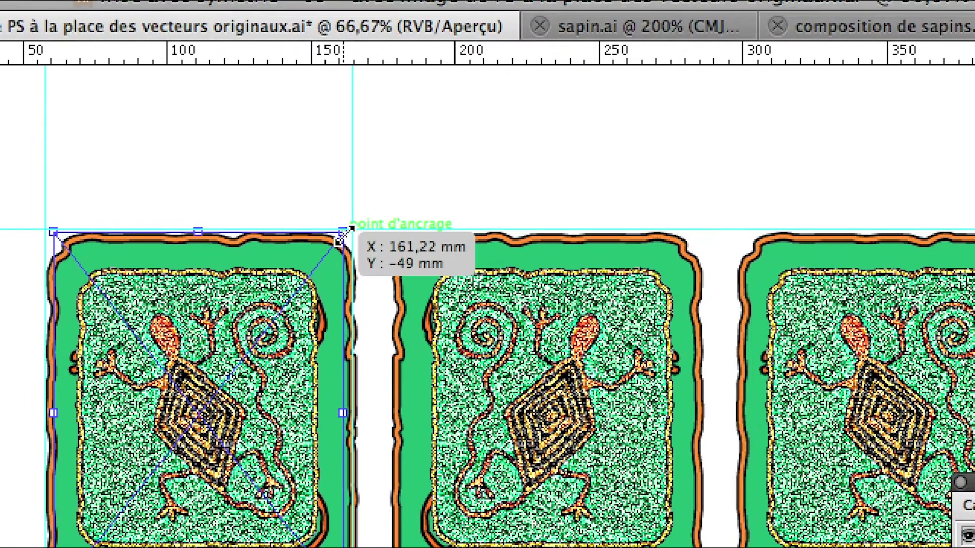
# Enlarge the transparent linked lizard from its corners until its frame covers the original vector lizard's frame.
pyautogui.moveTo(350, 230); pyautogui.dragTo(362, 208)
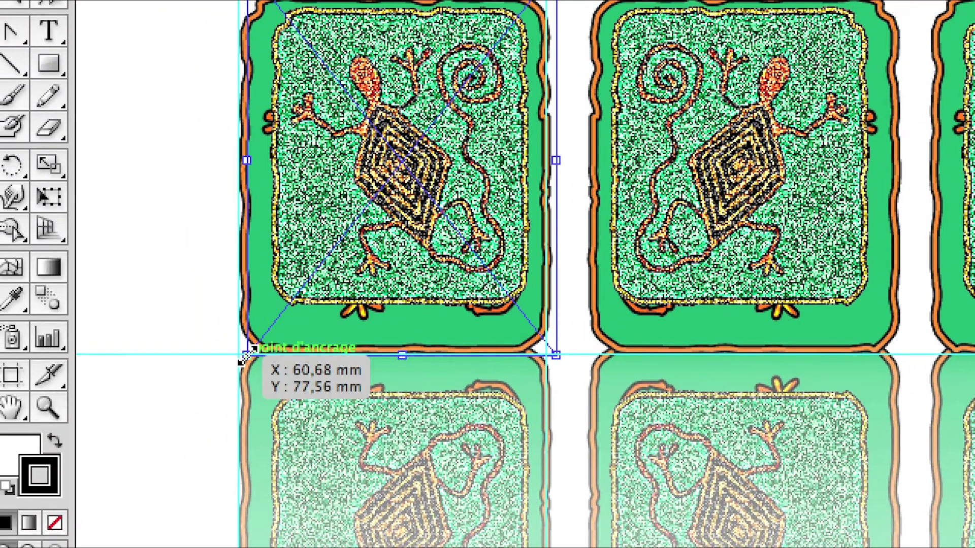
pyautogui.moveTo(241, 360); pyautogui.dragTo(233, 380)
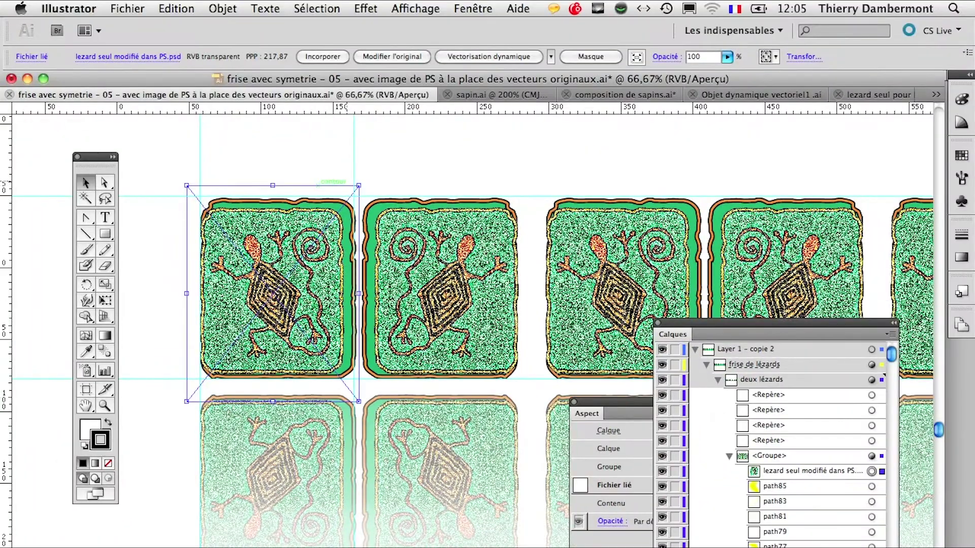
pyautogui.moveTo(359, 186); pyautogui.dragTo(366, 177)
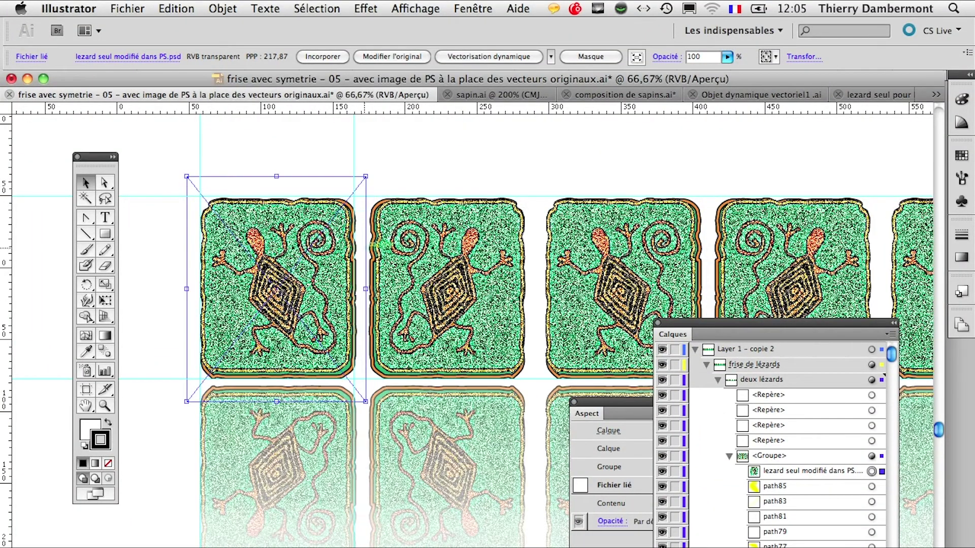
pyautogui.moveTo(363, 401); pyautogui.dragTo(376, 416)
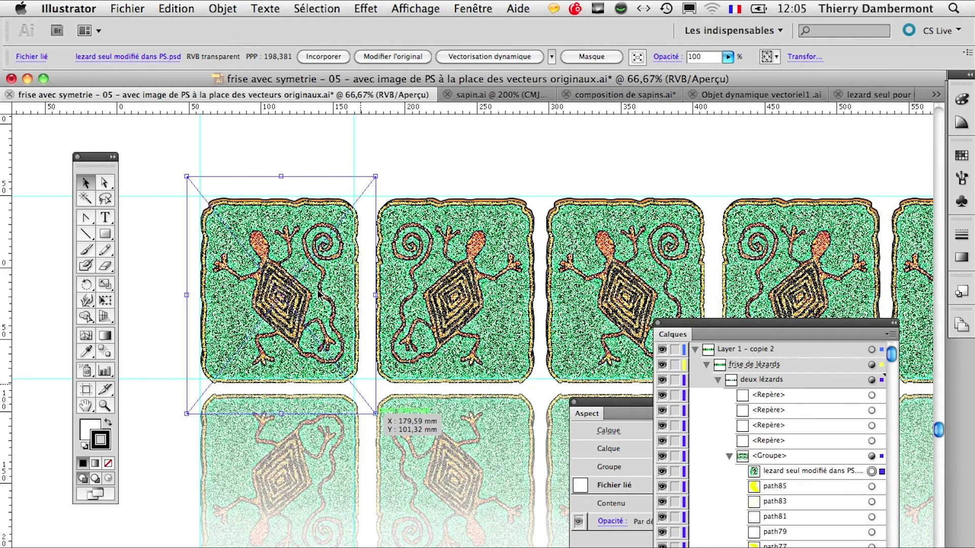
pyautogui.moveTo(188, 176); pyautogui.dragTo(181, 171)
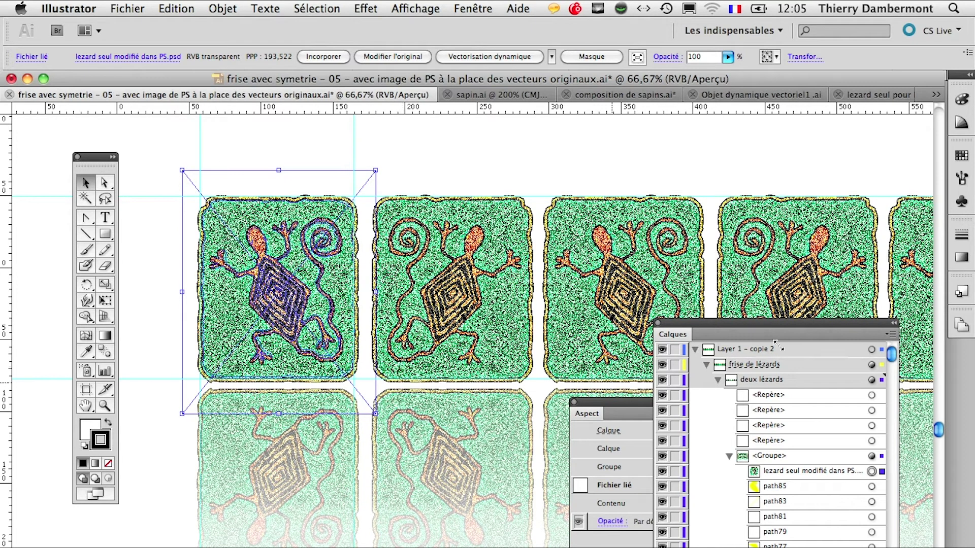
# Hide the linked image "lezard seul modifié dans PS" in the deux lézards group.
pyautogui.moveTo(763, 323); pyautogui.dragTo(697, 159)
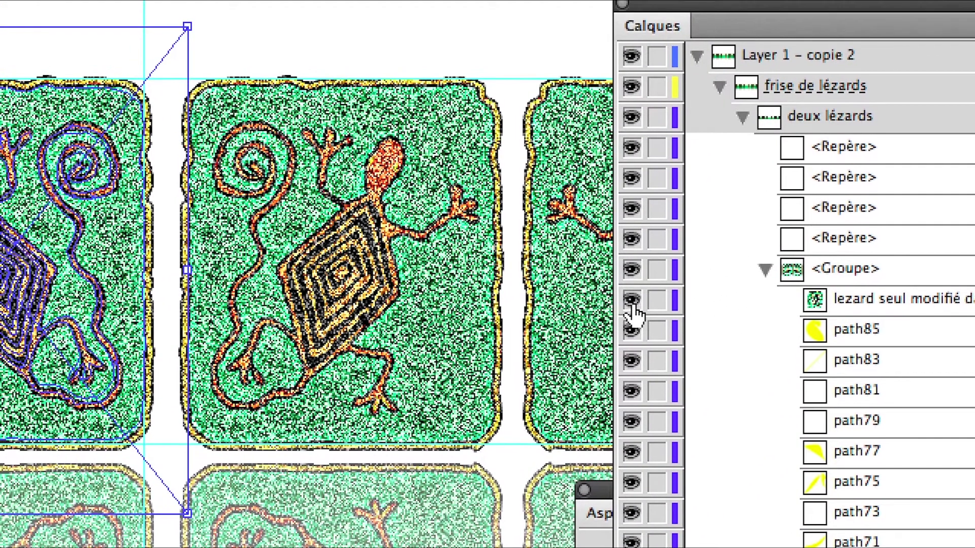
pyautogui.click(550, 311)
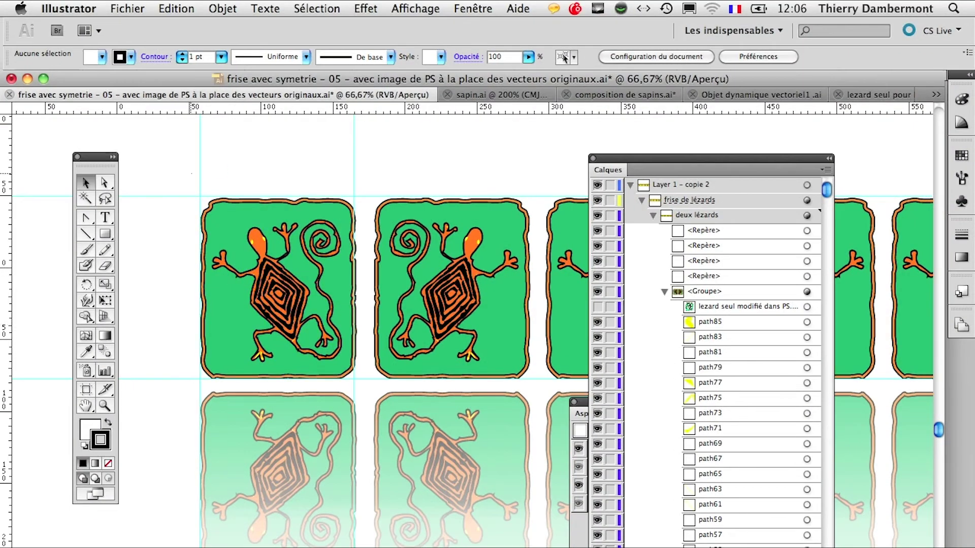
pyautogui.moveTo(191, 174); pyautogui.dragTo(370, 378)
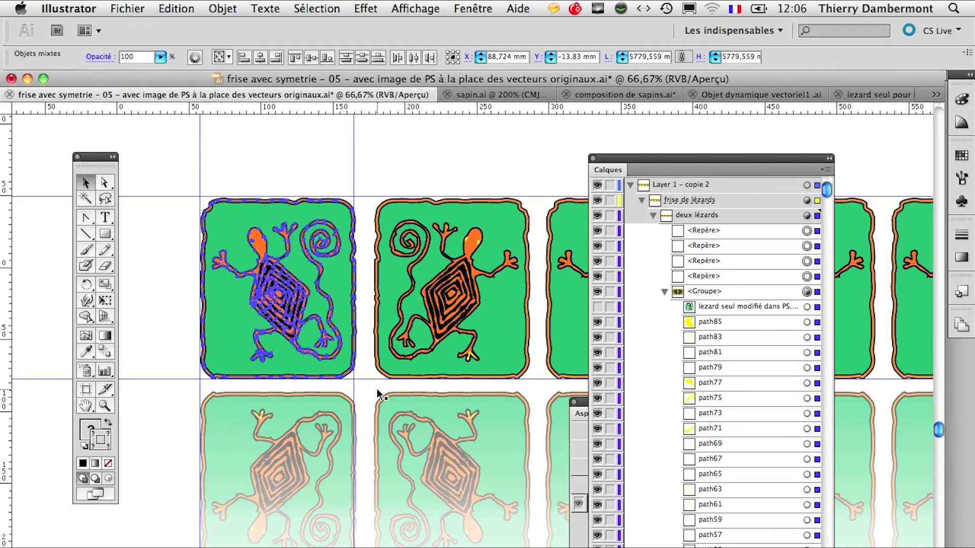
pyautogui.press('Delete')
pyautogui.press('super+z')
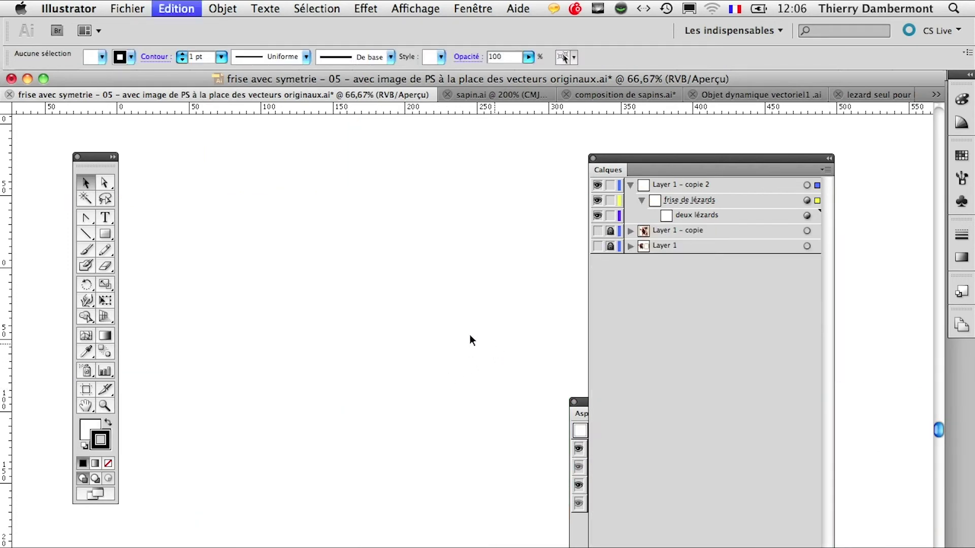
# Select only the original vector lizard's paths with the Direct Selection tool, cut them, and show the hidden linked image again.
pyautogui.click(108, 185)
pyautogui.click(169, 239)
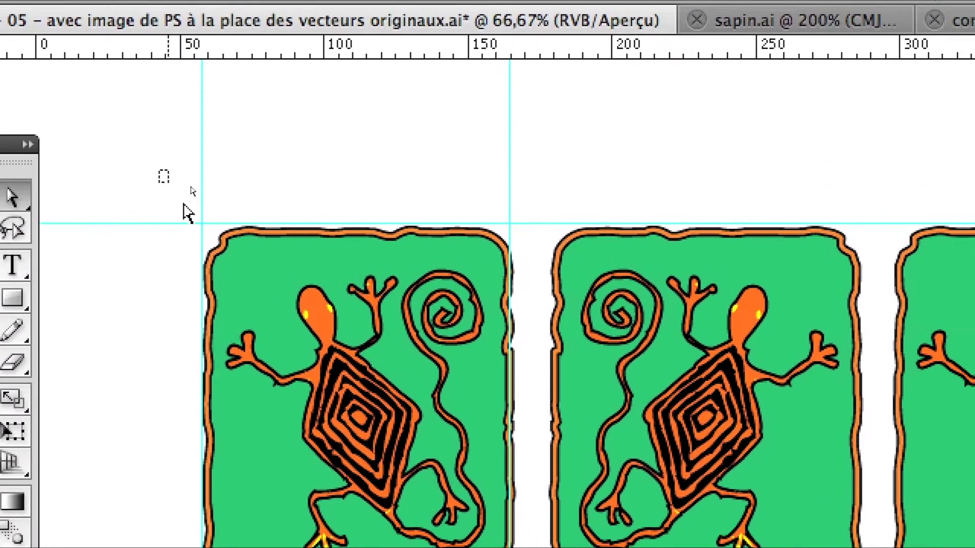
pyautogui.moveTo(159, 171); pyautogui.dragTo(303, 342)
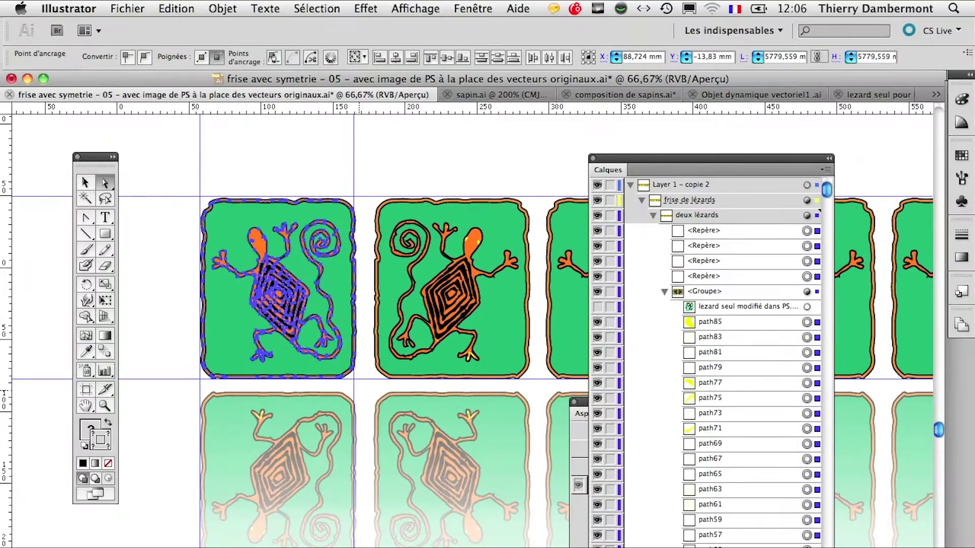
pyautogui.press('super+x')
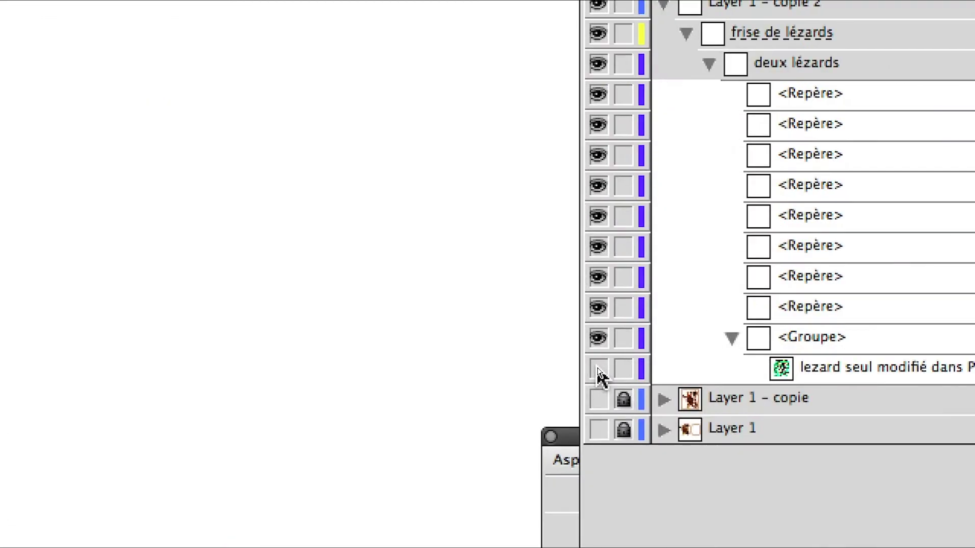
pyautogui.click(598, 369)
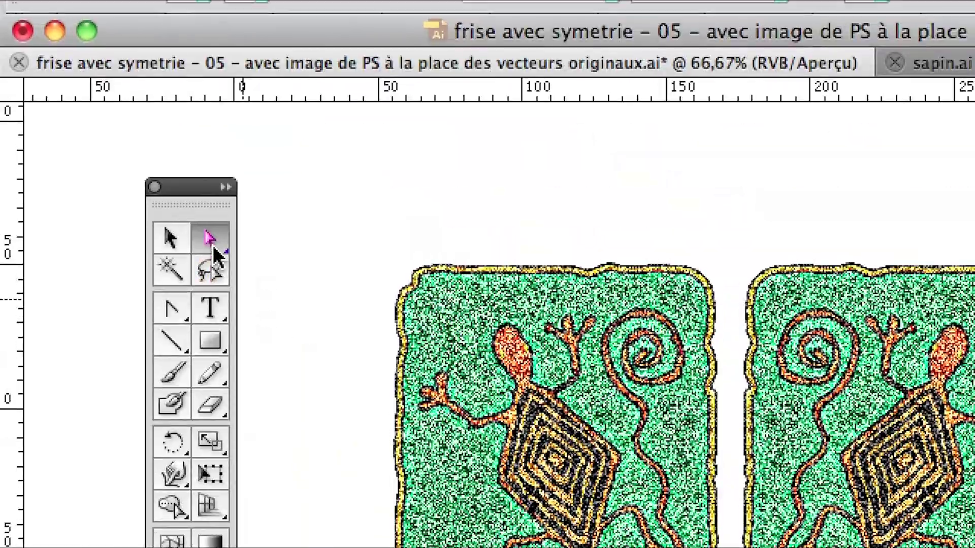
# Examine the linked lizard up close, the whole frieze with its reflection, and the contents of the deux lézards layer.
pyautogui.click(569, 442)
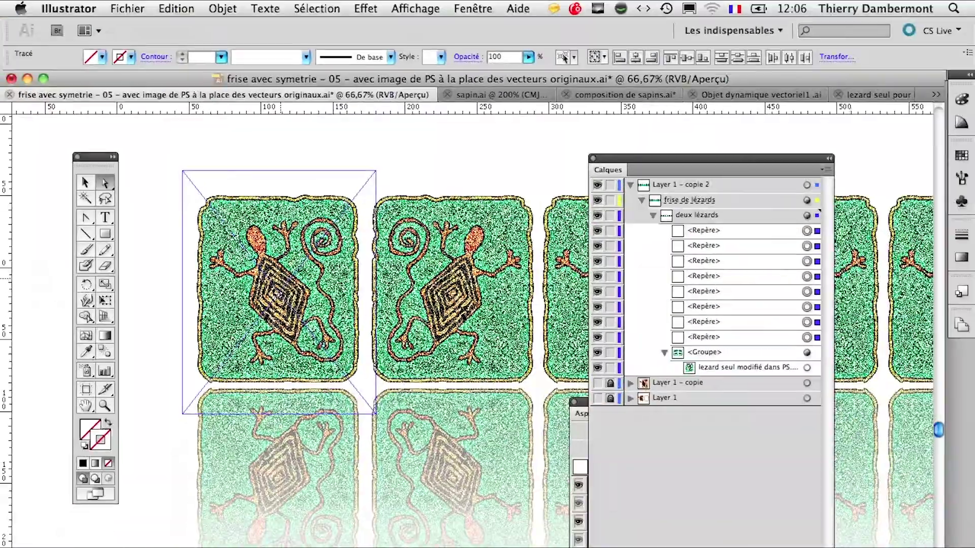
pyautogui.scroll(3, 331, 311)
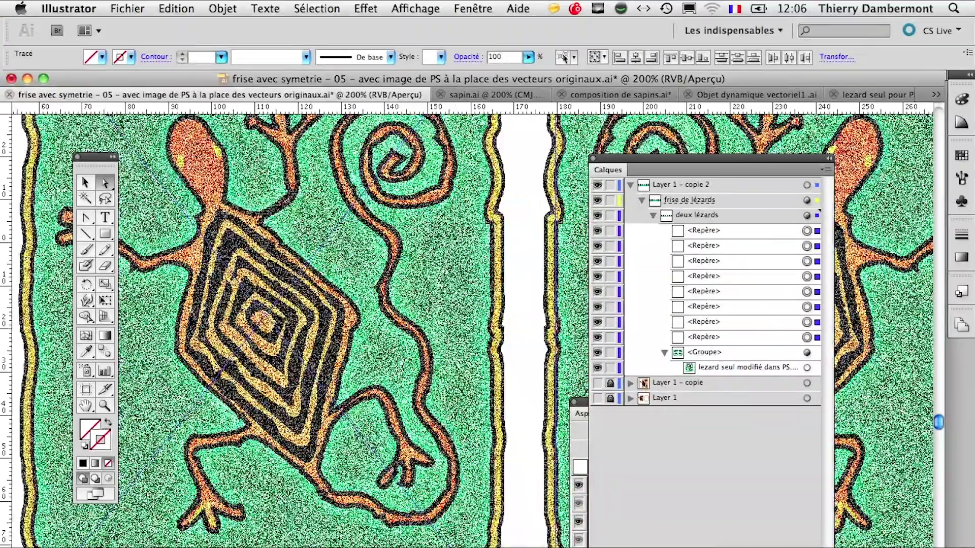
pyautogui.scroll(2, 299, 292)
pyautogui.scroll(-3, 299, 292)
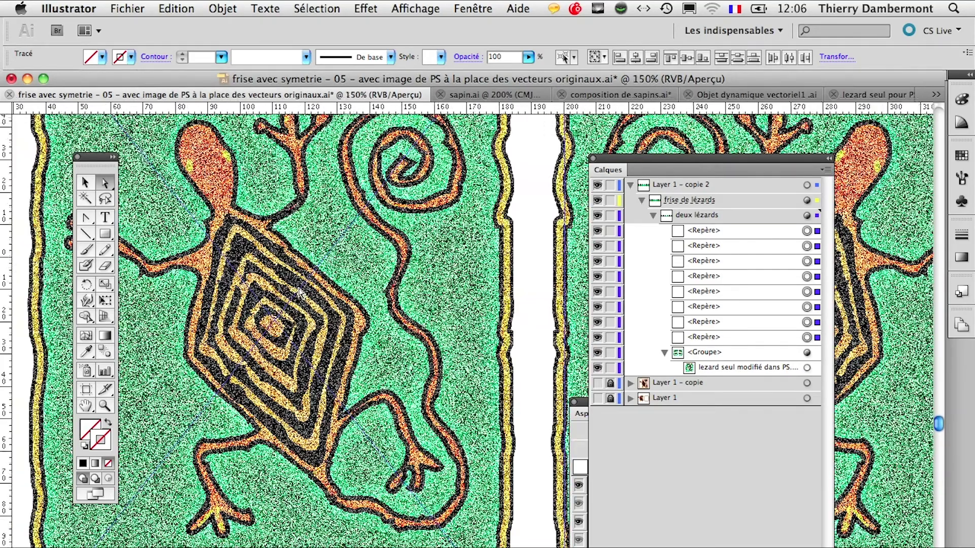
pyautogui.scroll(-4, 300, 292)
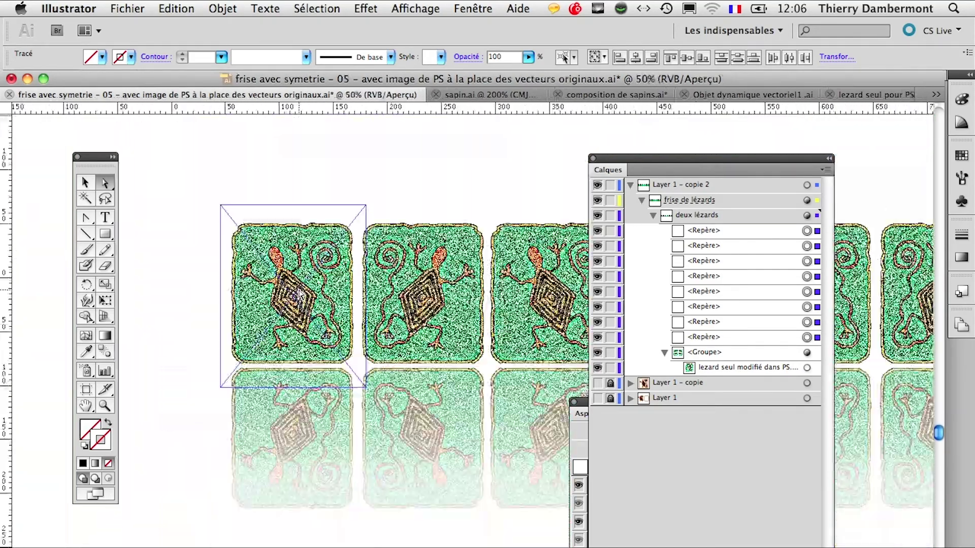
pyautogui.scroll(-2, 300, 292)
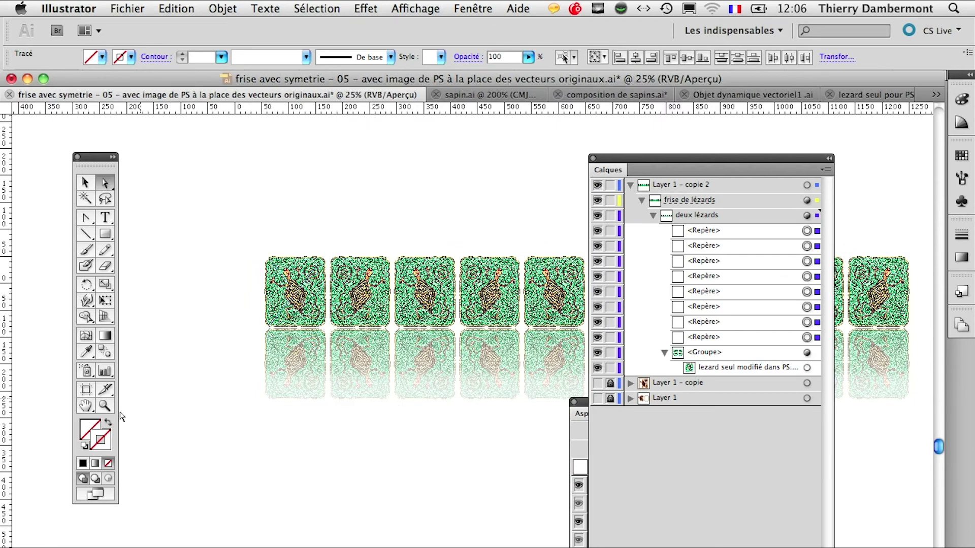
pyautogui.click(84, 408)
pyautogui.moveTo(436, 453); pyautogui.dragTo(308, 390)
pyautogui.moveTo(647, 166); pyautogui.dragTo(347, 474)
pyautogui.moveTo(319, 322); pyautogui.dragTo(387, 316)
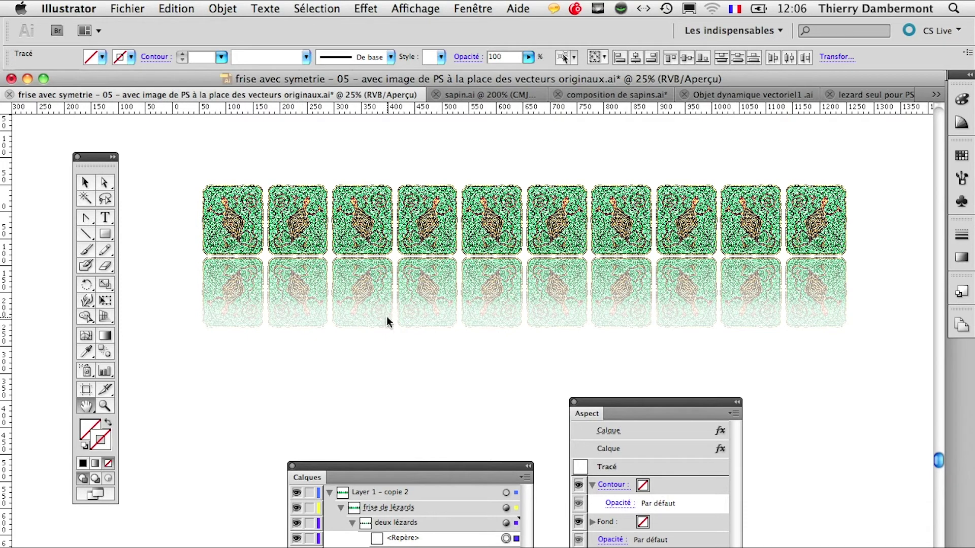
pyautogui.click(352, 523)
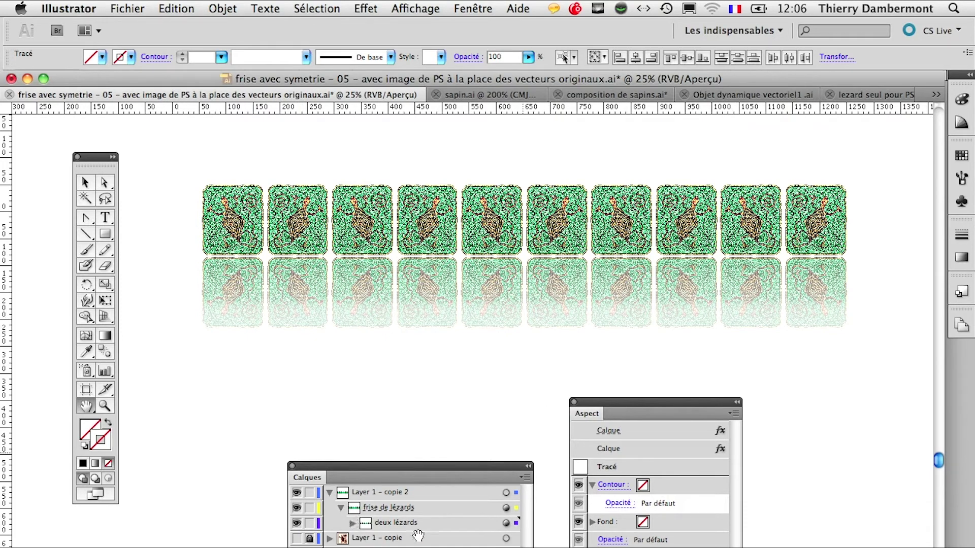
pyautogui.click(352, 523)
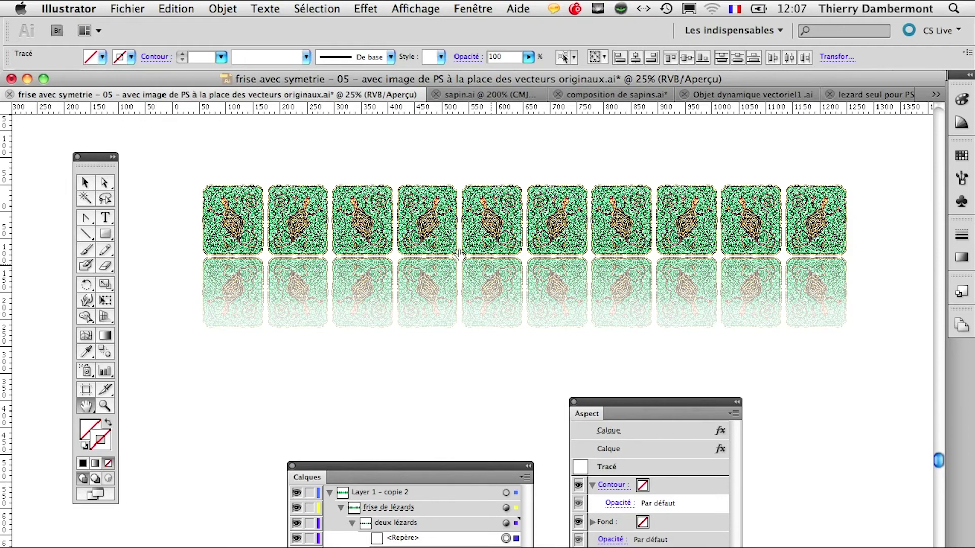
pyautogui.scroll(1, 459, 253)
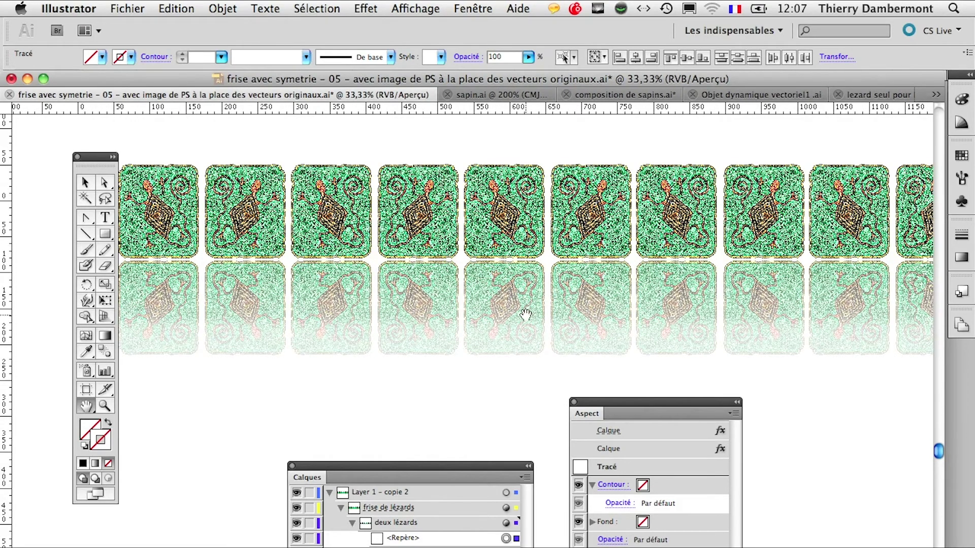
# Switch to Photoshop and set the amount of the lizard's Ajout de bruit smart filter to 35,39 %.
pyautogui.press('super+Tab')
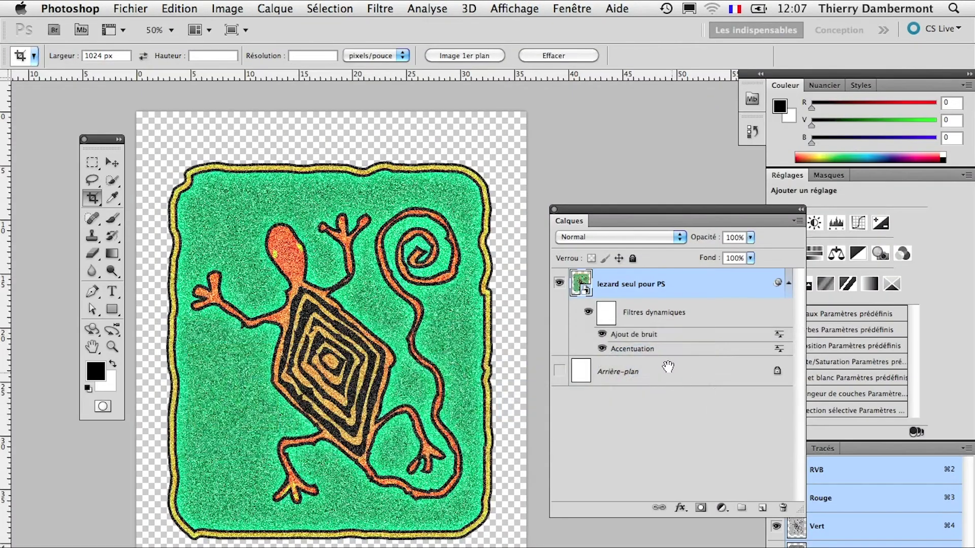
pyautogui.doubleClick(648, 339)
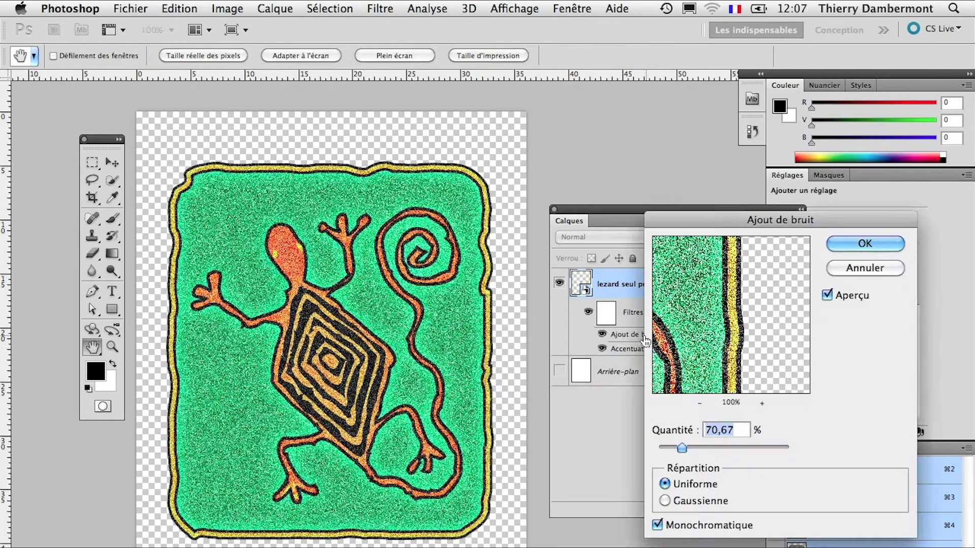
pyautogui.moveTo(681, 448); pyautogui.dragTo(670, 447)
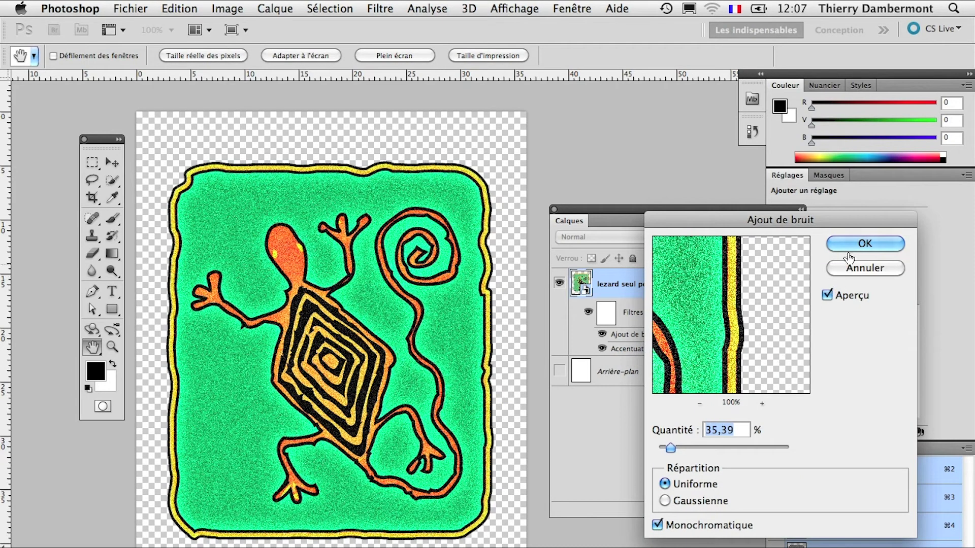
pyautogui.press('Return')
# Set the gain of the lizard's Accentuation smart filter to 169 %.
pyautogui.doubleClick(622, 353)
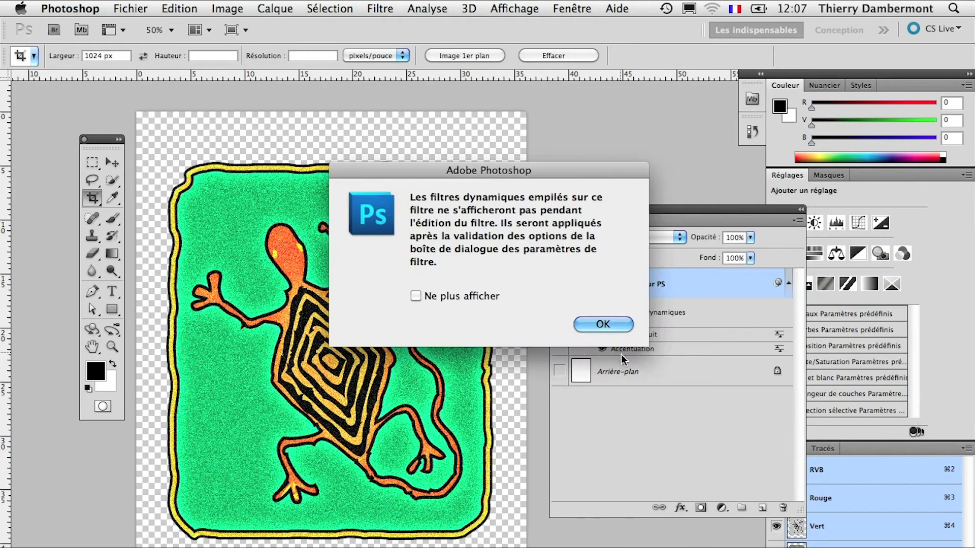
pyautogui.click(591, 324)
pyautogui.click(670, 530)
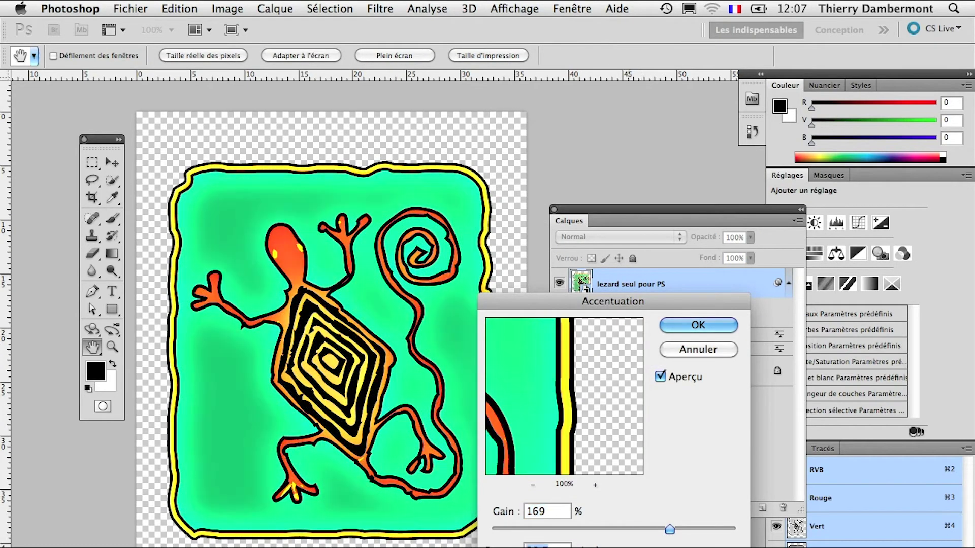
pyautogui.click(696, 325)
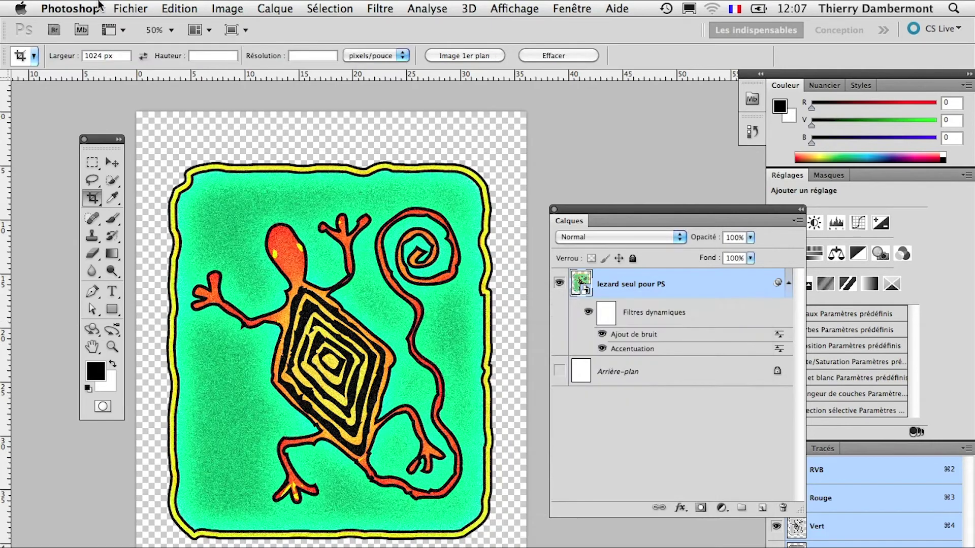
# Save the lizard file, switch to Illustrator and update the modified link in the frieze.
pyautogui.click(131, 9)
pyautogui.click(184, 232)
pyautogui.press('super+Tab')
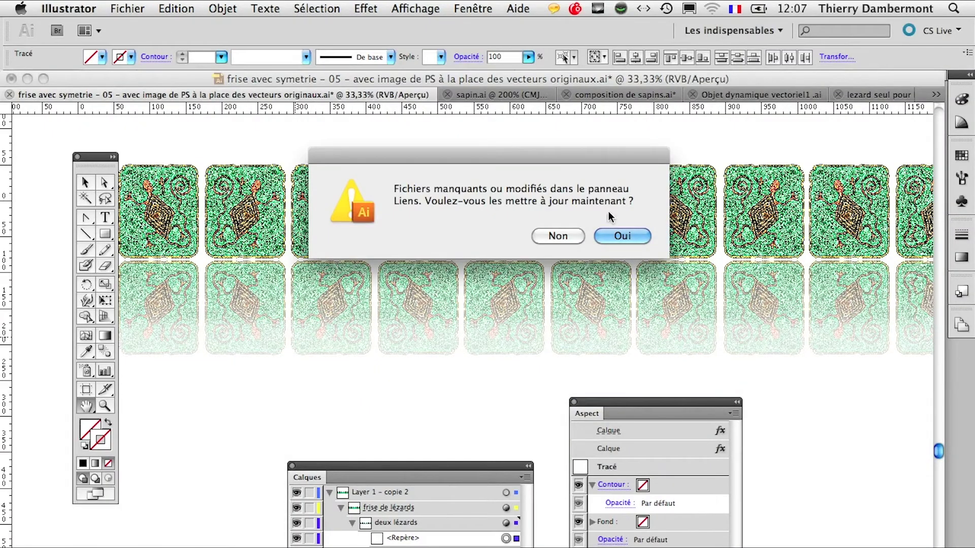
pyautogui.click(620, 237)
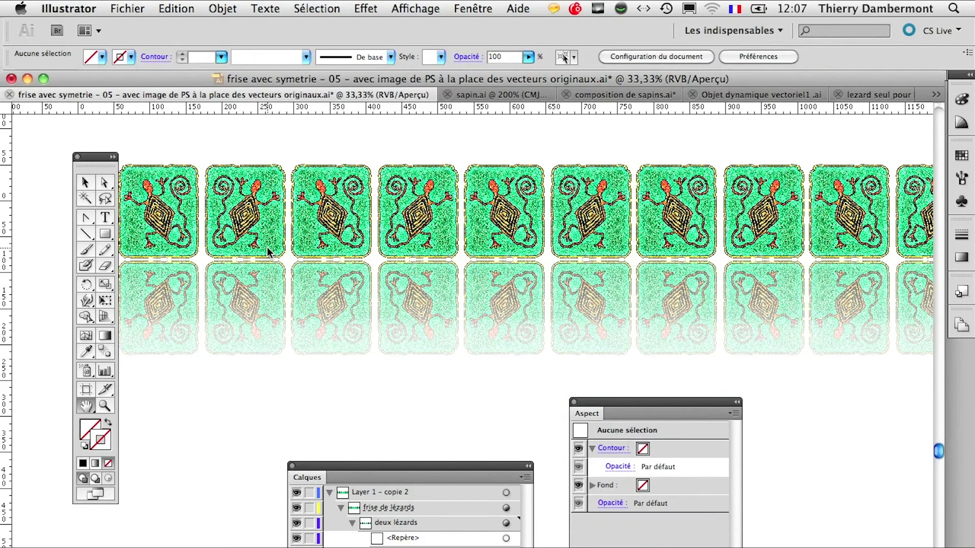
pyautogui.moveTo(268, 246); pyautogui.dragTo(325, 265)
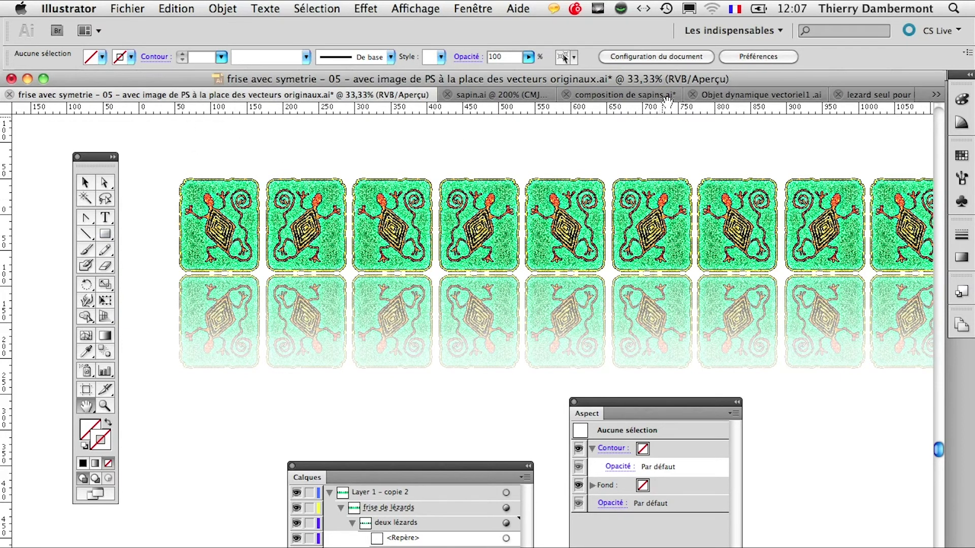
# Review Objet dynamique vectoriel1 .ai, lezard seul pour PS.ai and the Photoshop lizard, and return to the Illustrator frieze.
pyautogui.click(782, 95)
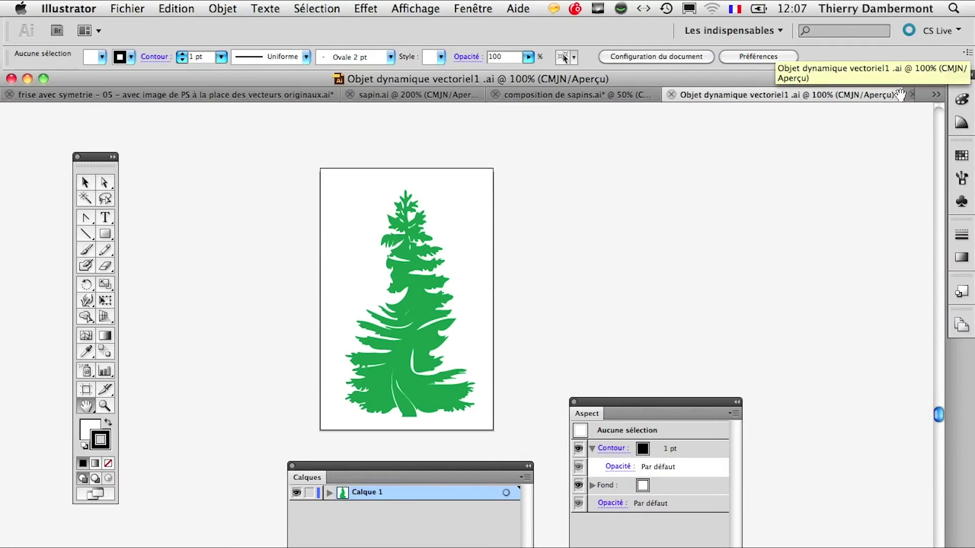
pyautogui.click(934, 96)
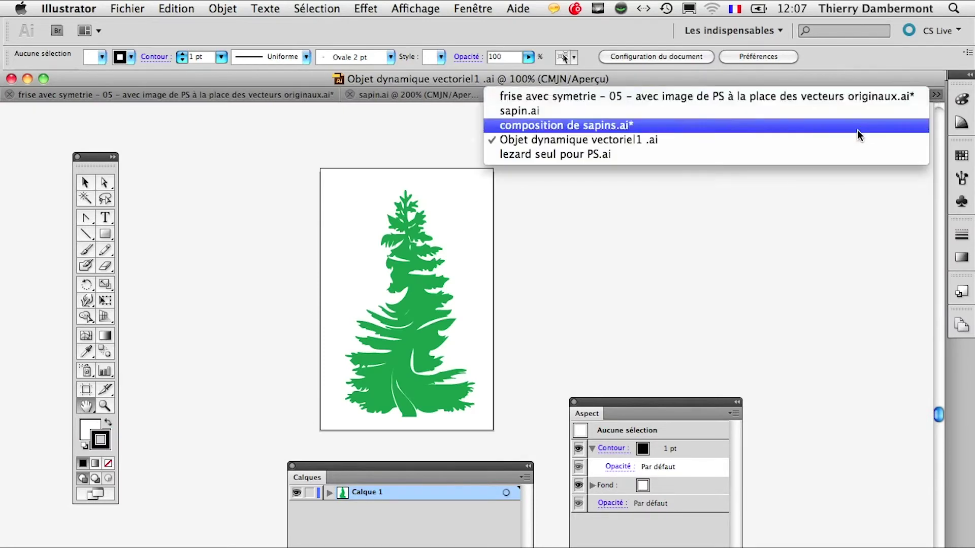
pyautogui.click(760, 159)
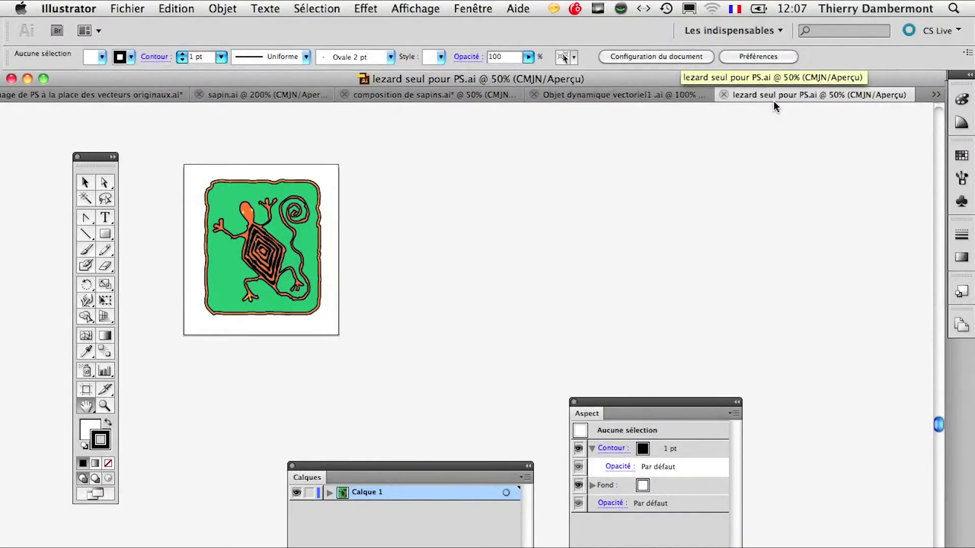
pyautogui.press('super+Tab')
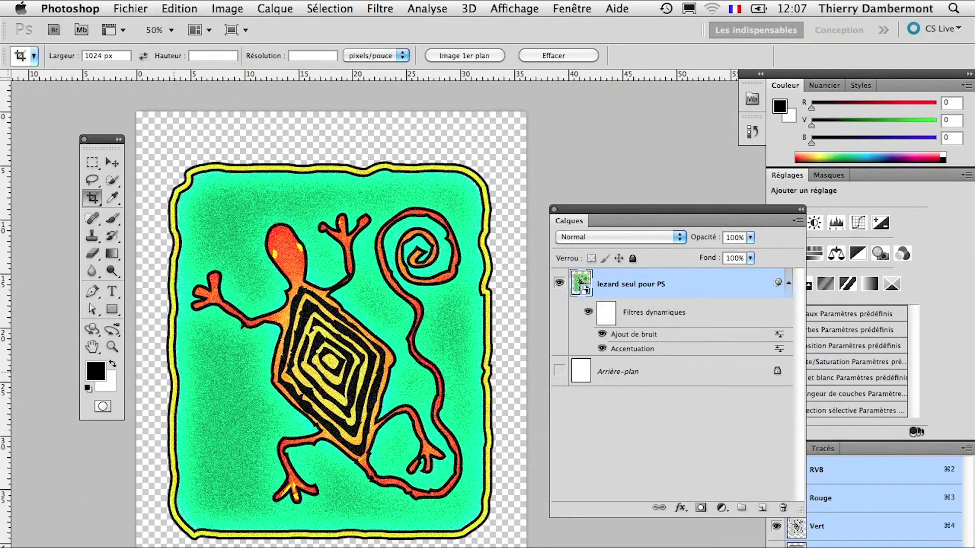
pyautogui.press('super+Tab')
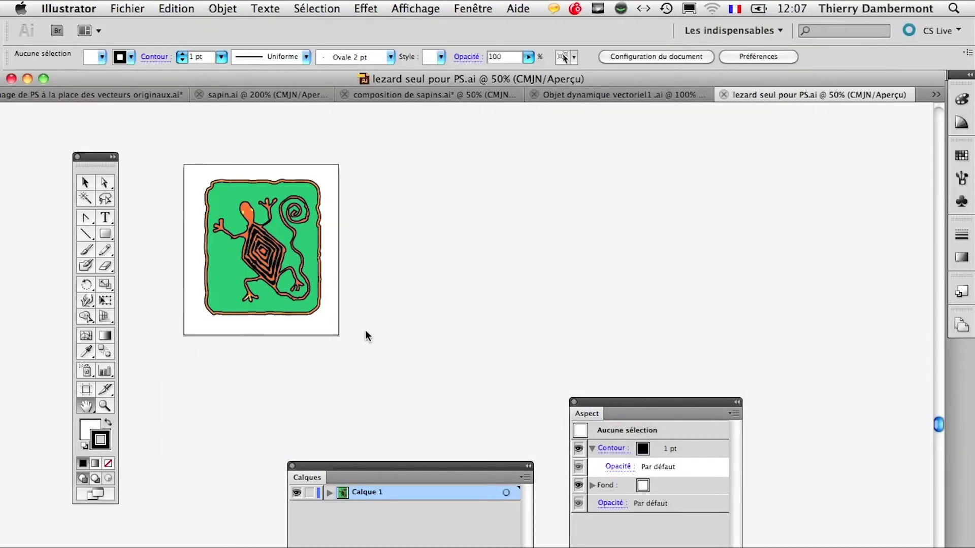
pyautogui.click(144, 99)
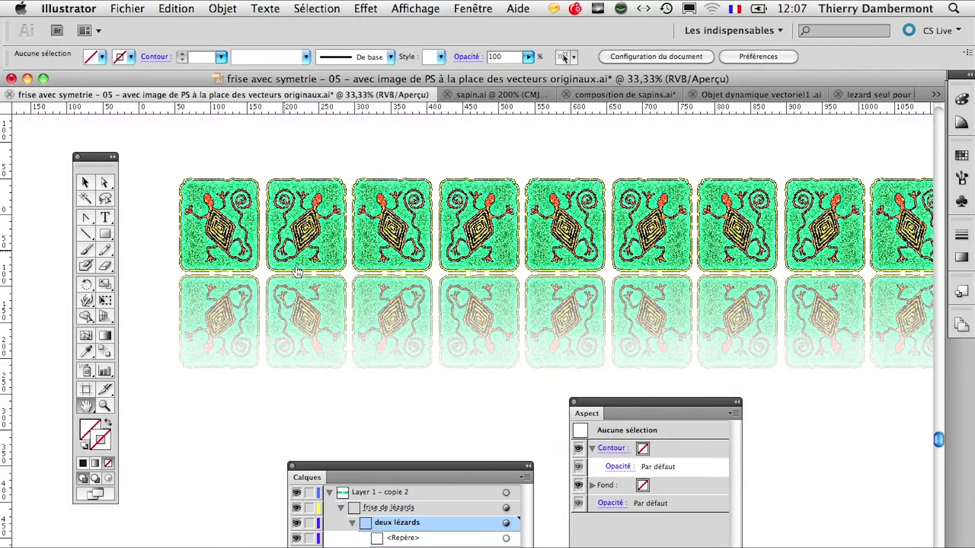
# Expand the group inside deux lézards and inspect its linked image and the frieze at 100%.
pyautogui.moveTo(436, 470); pyautogui.dragTo(703, 189)
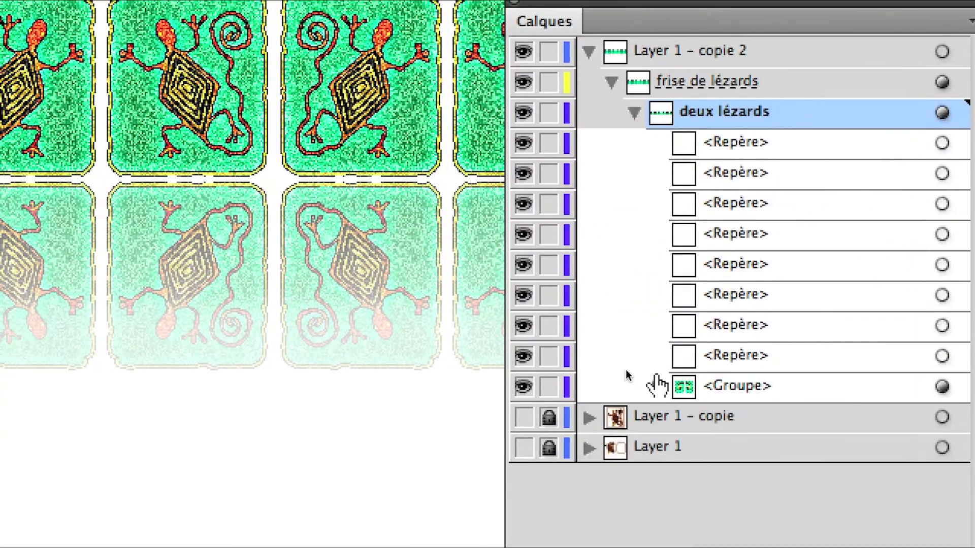
pyautogui.click(657, 385)
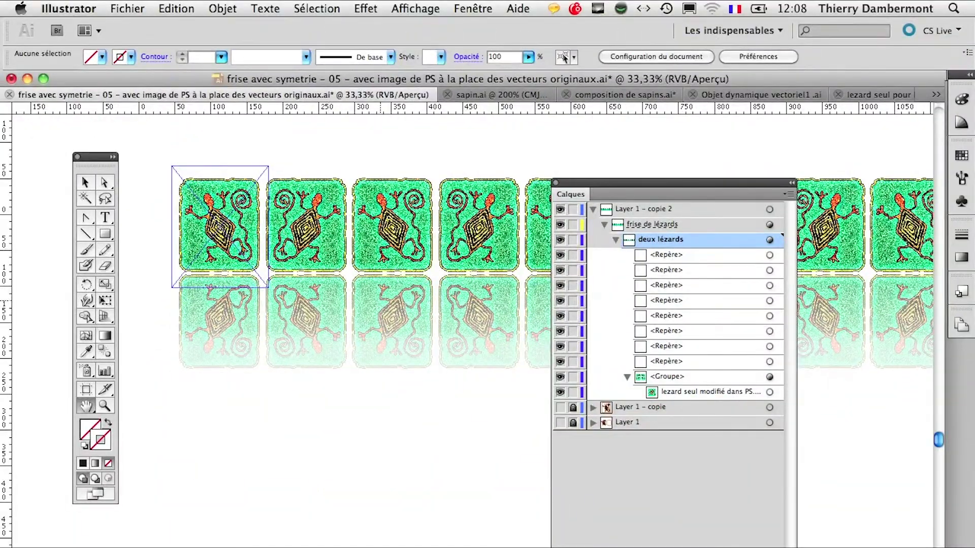
pyautogui.press('super+plus')
pyautogui.press('super+plus')
pyautogui.press('super+plus')
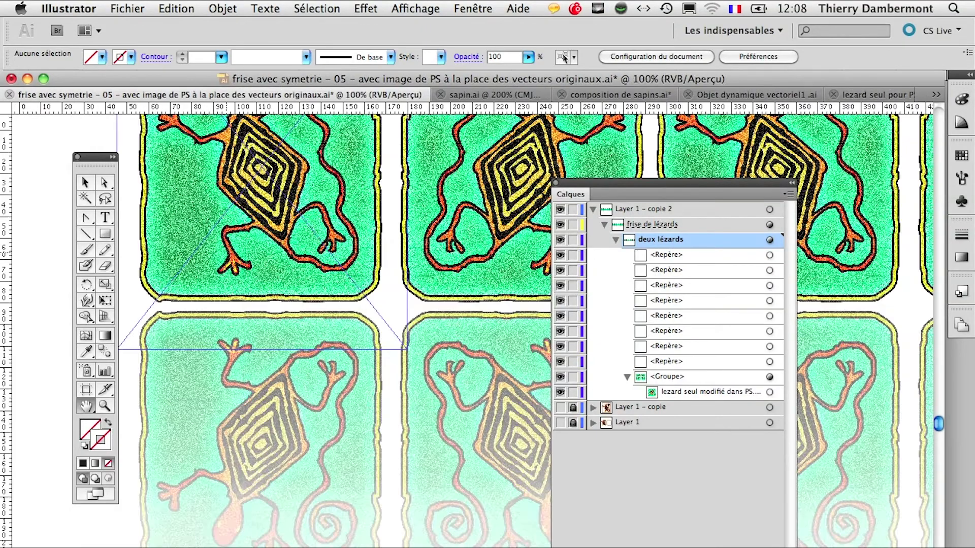
# Collapse deux lézards, frise de lézards and Layer 1 - copie 2, and clear the layer list off the frieze.
pyautogui.moveTo(300, 236); pyautogui.dragTo(303, 364)
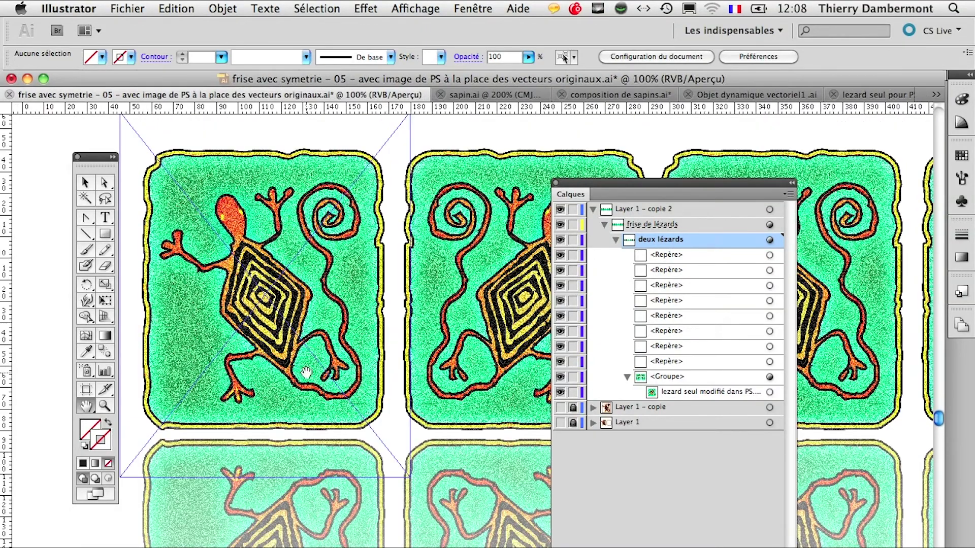
pyautogui.click(628, 376)
pyautogui.click(615, 239)
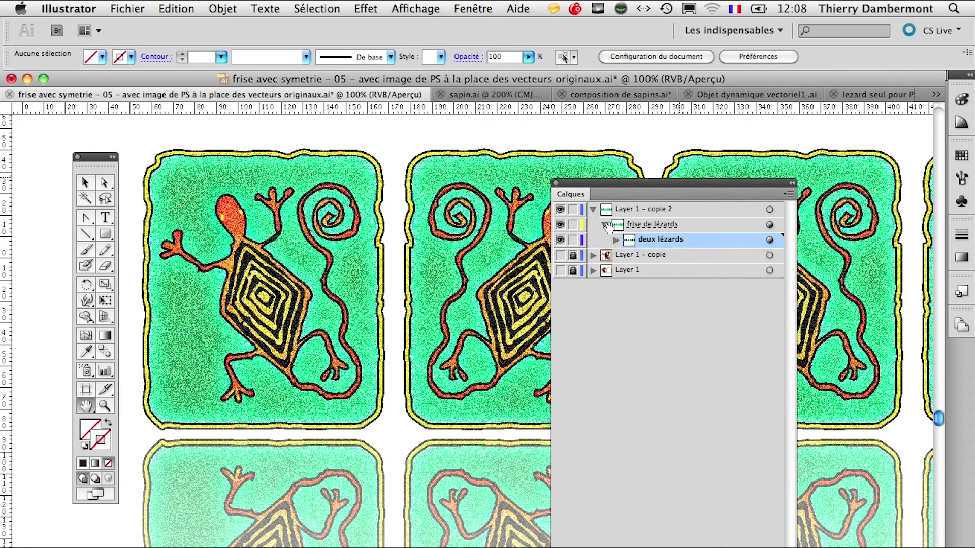
pyautogui.click(604, 225)
pyautogui.click(593, 209)
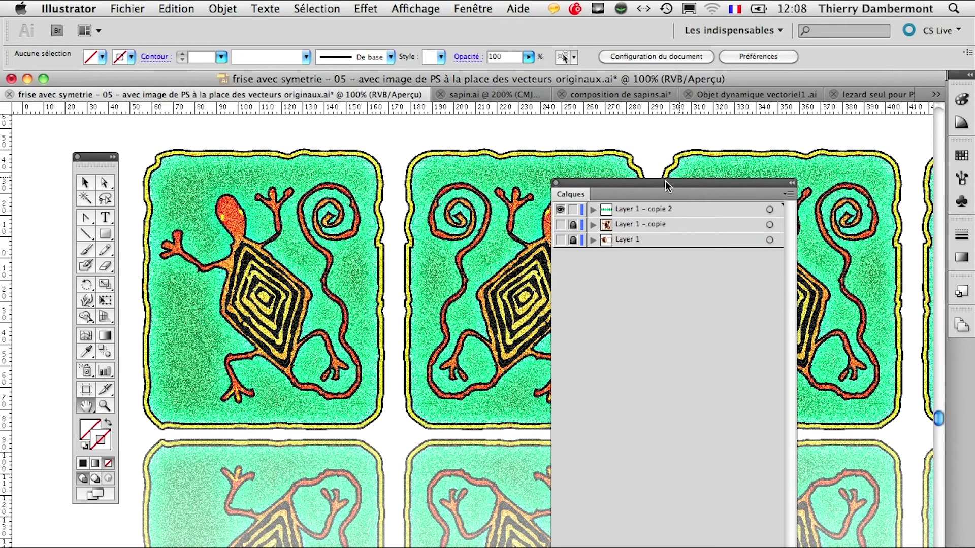
pyautogui.moveTo(667, 184); pyautogui.dragTo(264, 529)
# Examine the filtered lizards in the frieze at 300 %, check the Photoshop lizard, and view the frieze with its reflection at 50 %.
pyautogui.hscroll(10, 448, 378)
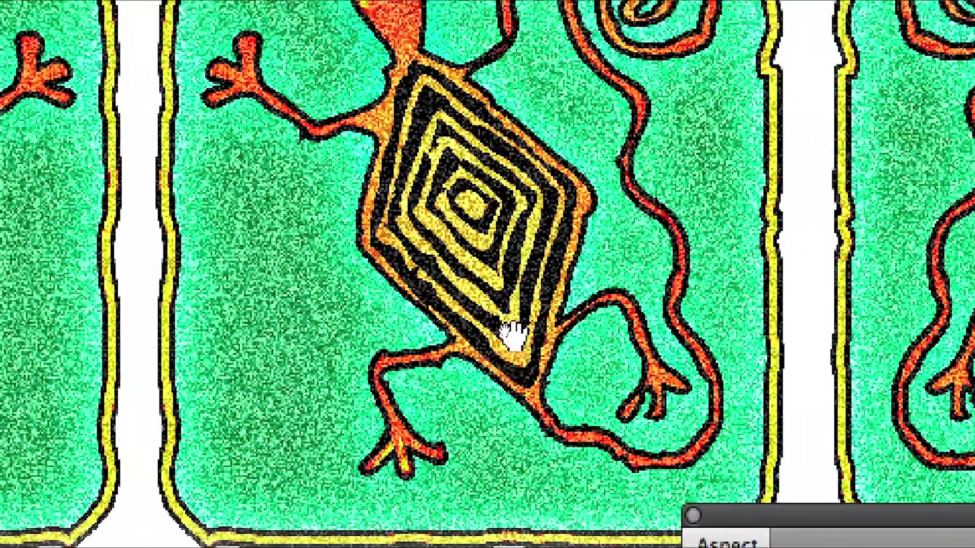
pyautogui.scroll(3, 481, 262)
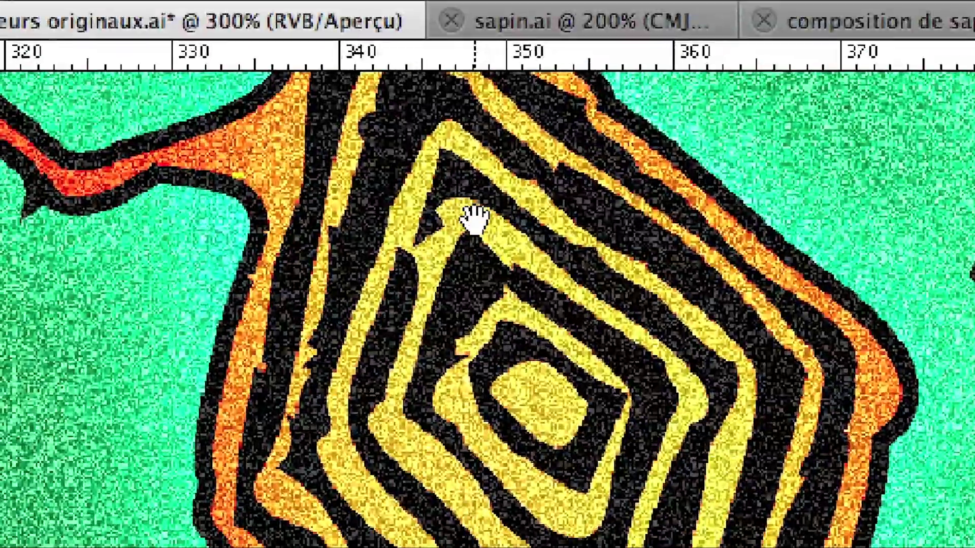
pyautogui.moveTo(475, 221); pyautogui.dragTo(501, 442)
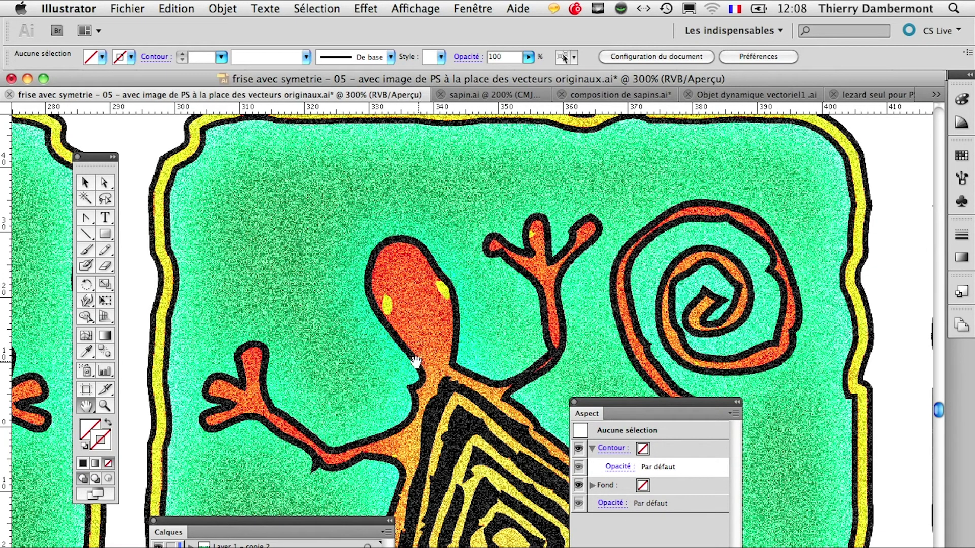
pyautogui.press('super+Tab')
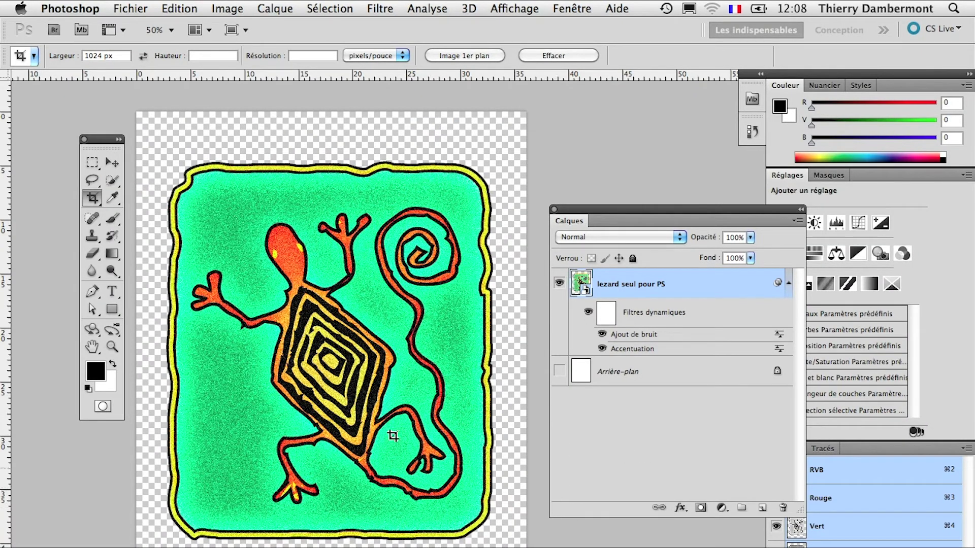
pyautogui.press('super+Tab')
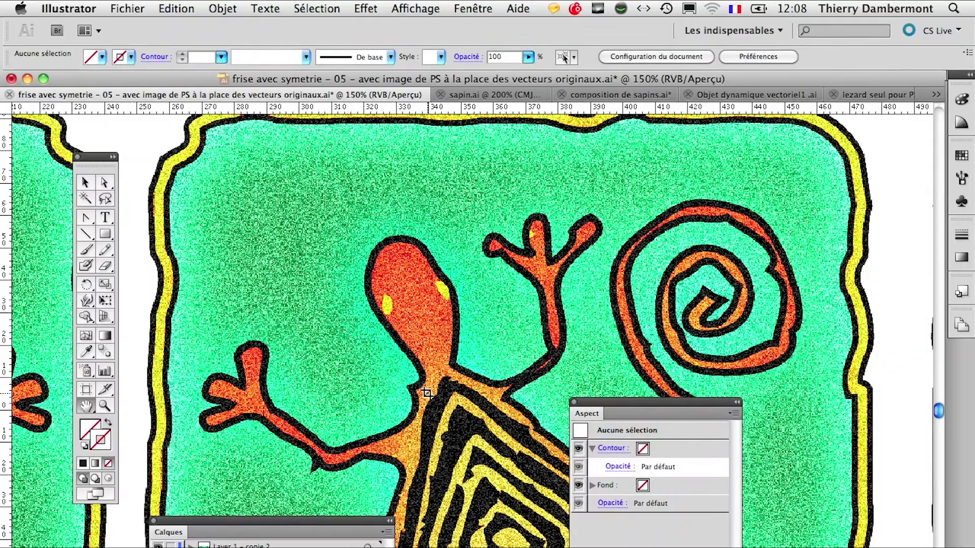
pyautogui.press('super+minus')
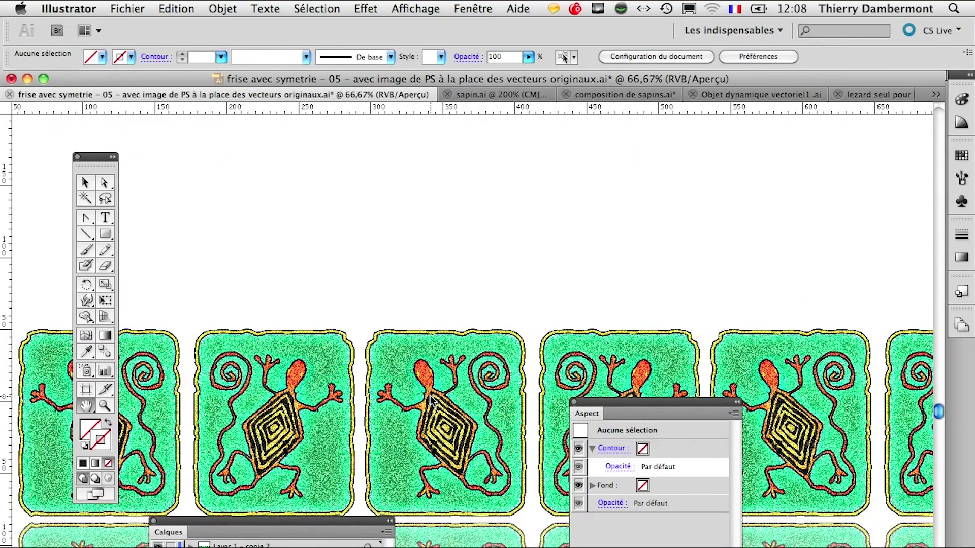
pyautogui.press('super+minus')
pyautogui.hscroll(5, 290, 279)
pyautogui.scroll(-3, 290, 278)
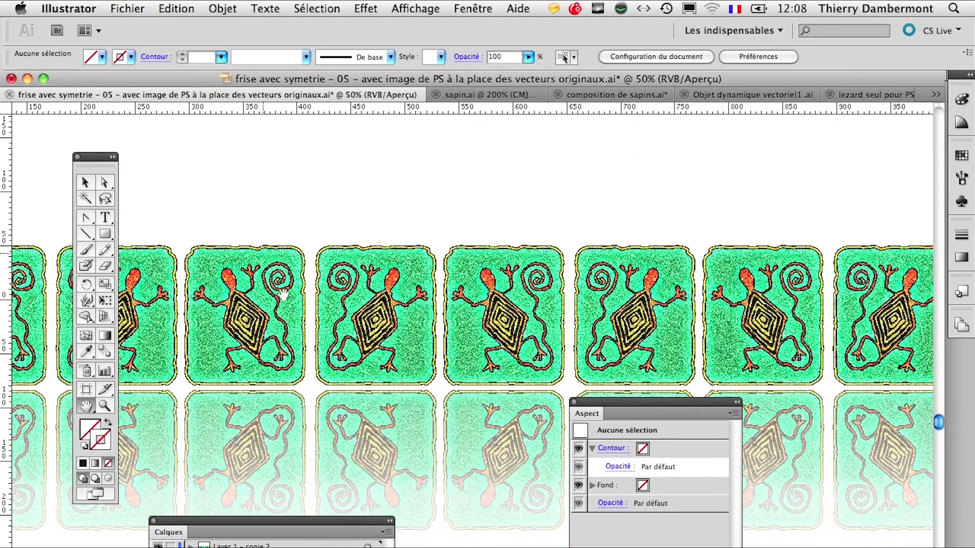
# Bring up lezard seul pour PS.ai and select the lizard's body outline with the Direct Selection tool.
pyautogui.click(863, 95)
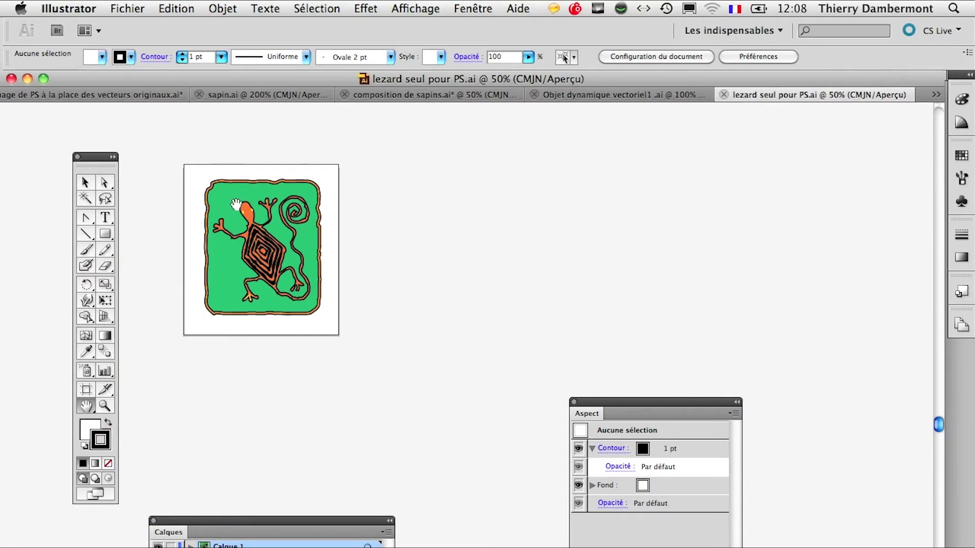
pyautogui.scroll(3, 236, 205)
pyautogui.moveTo(378, 242); pyautogui.dragTo(478, 300)
pyautogui.scroll(1, 479, 299)
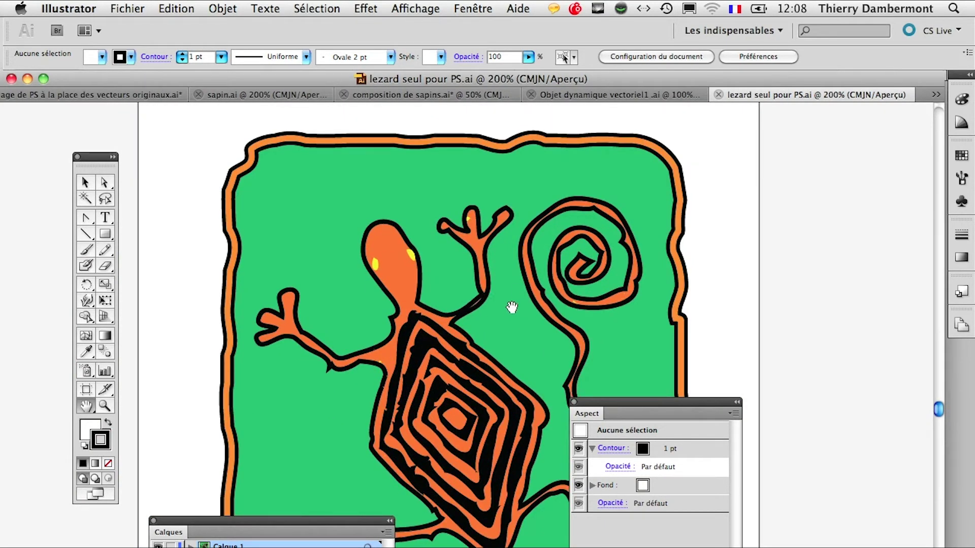
pyautogui.click(104, 182)
pyautogui.click(397, 311)
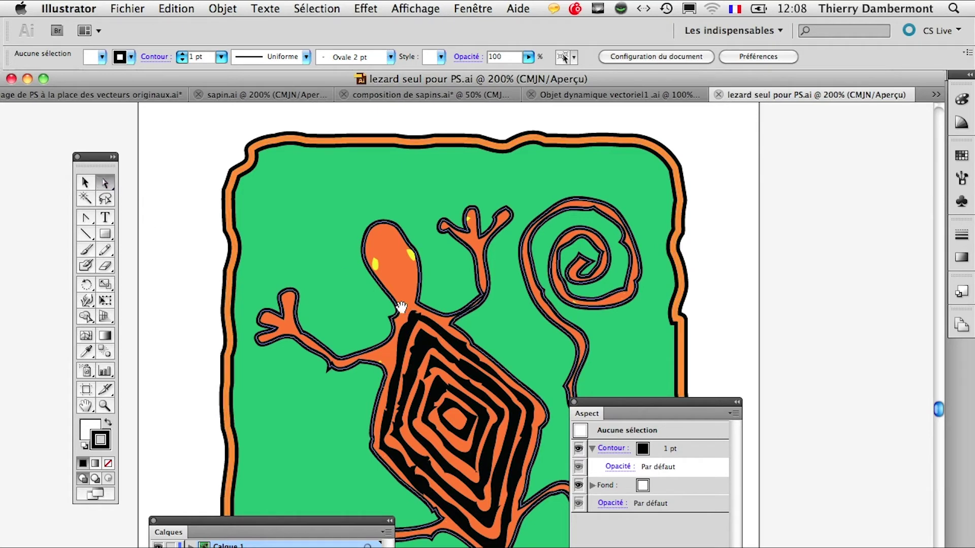
pyautogui.scroll(2, 397, 313)
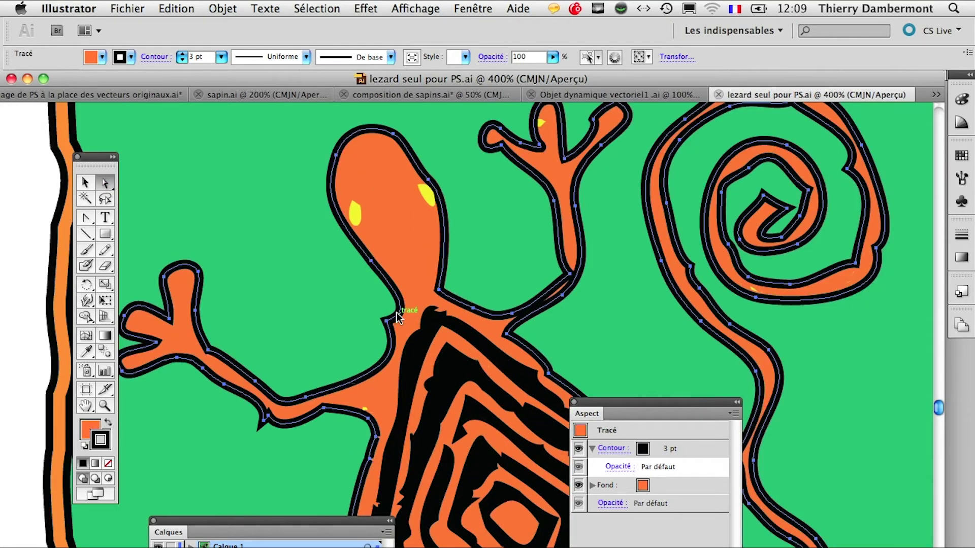
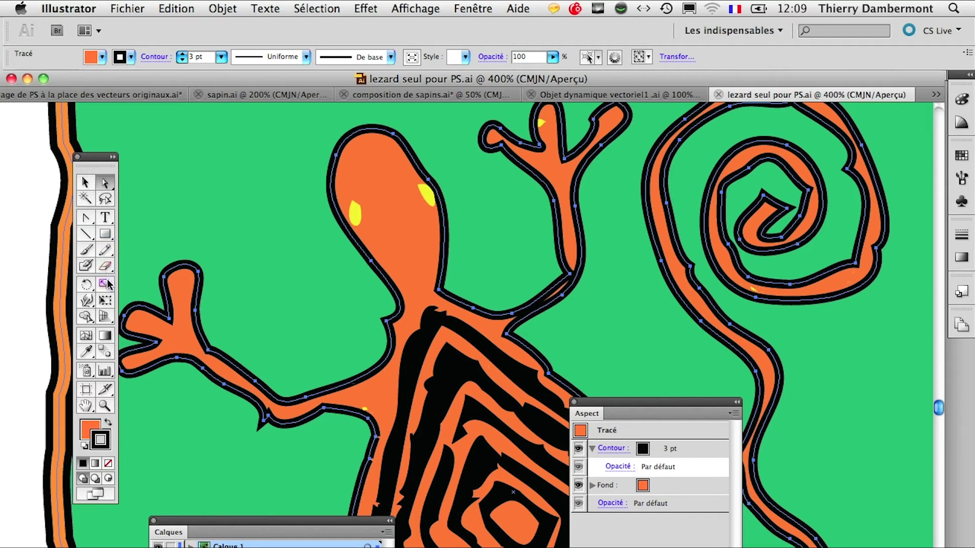
# Cut the lizard's outline with the Scissors tool on both sides of the neck to separate the head.
pyautogui.click(85, 238)
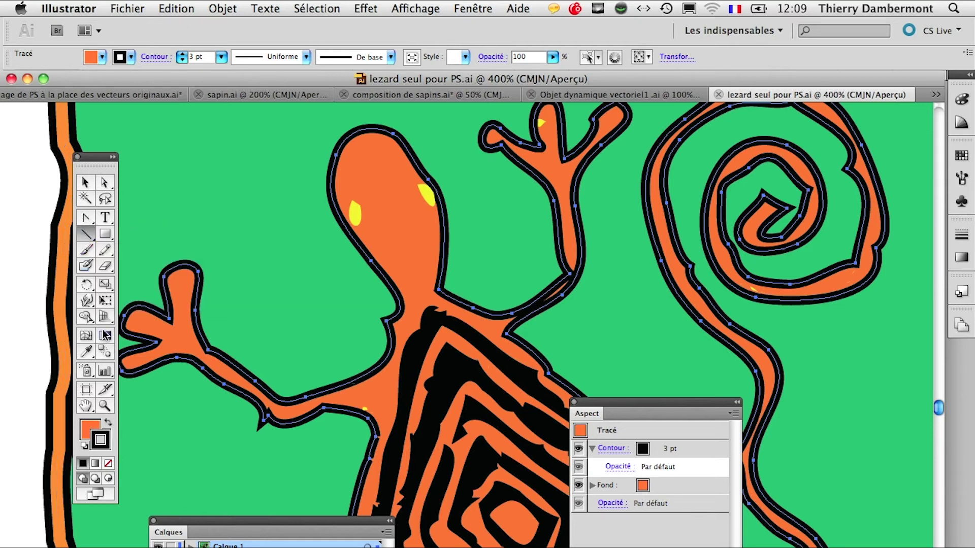
pyautogui.click(104, 253)
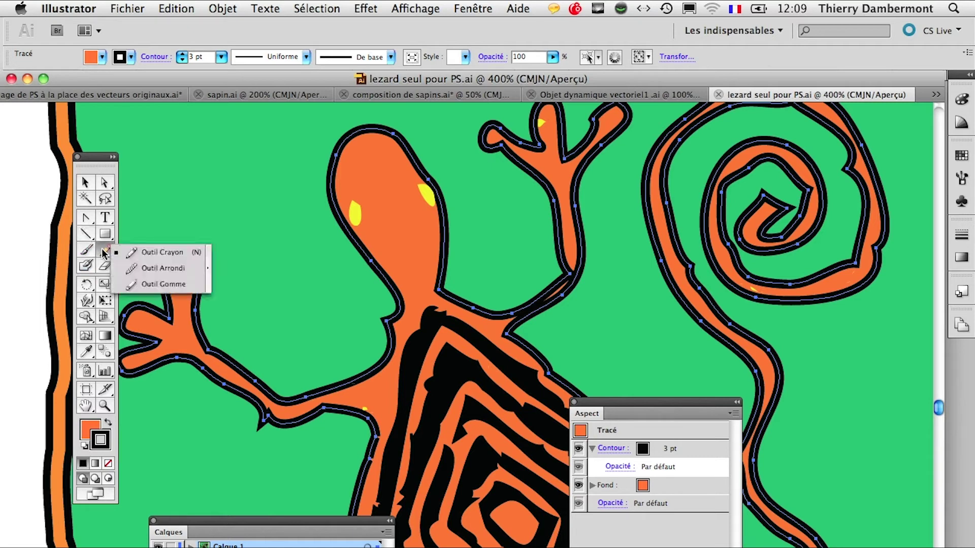
pyautogui.click(104, 265)
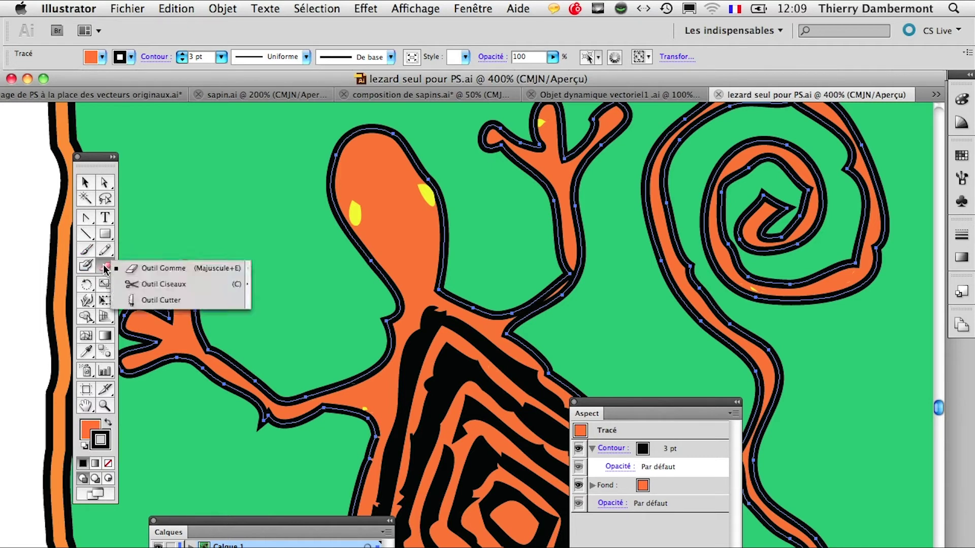
pyautogui.click(128, 284)
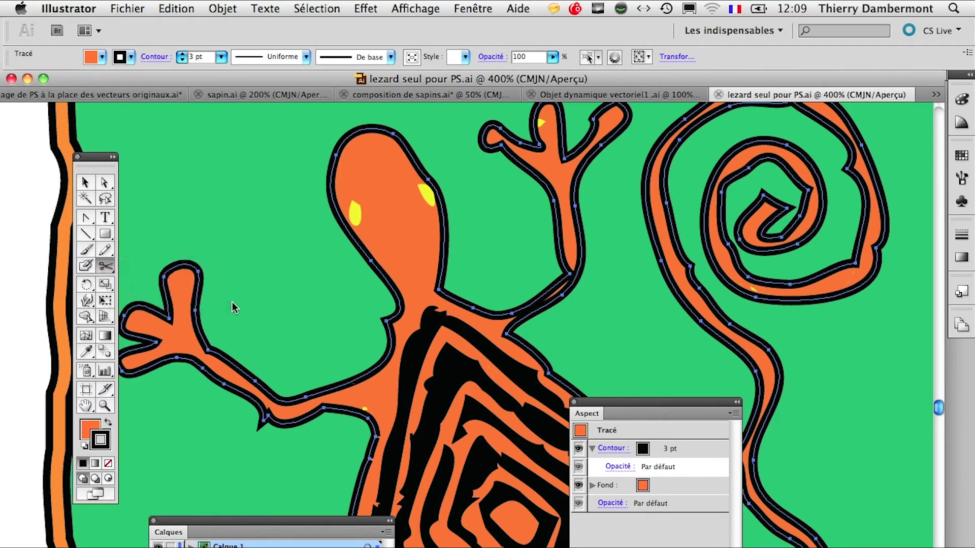
pyautogui.scroll(2, 400, 322)
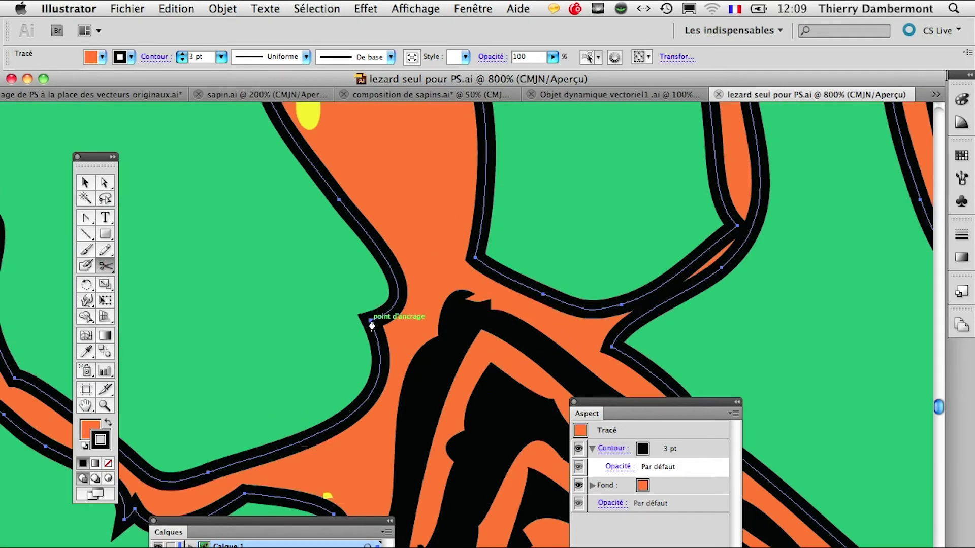
pyautogui.click(385, 257)
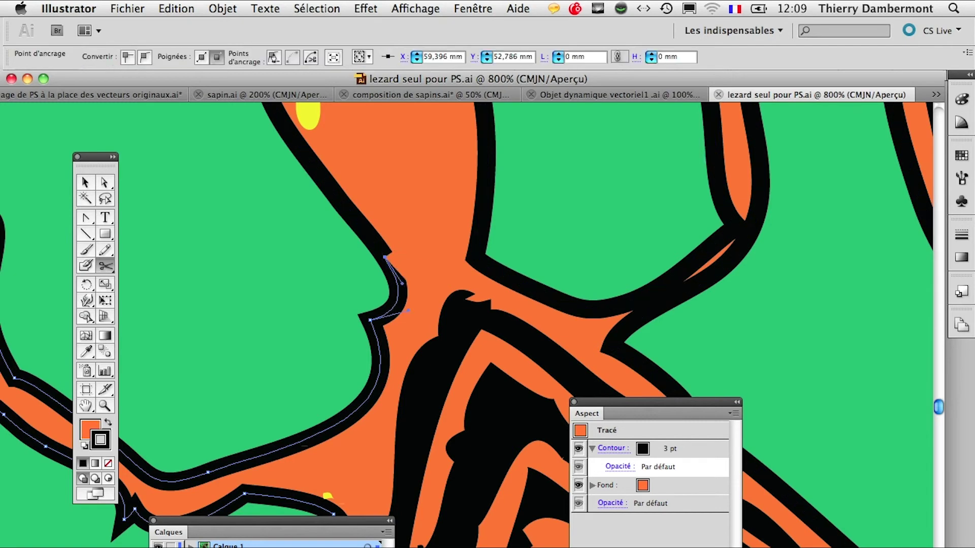
pyautogui.click(480, 245)
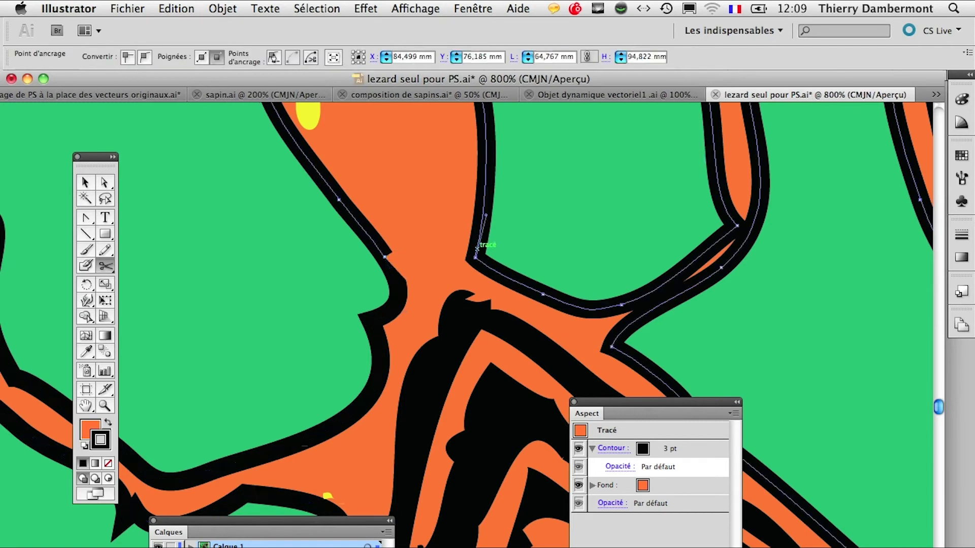
pyautogui.click(476, 258)
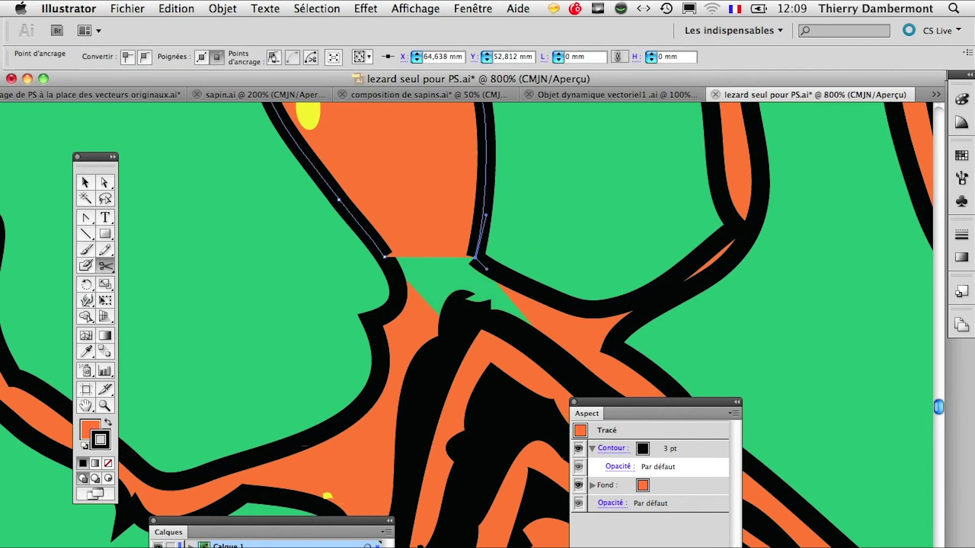
# Display the lizard drawing as outlines, with the head and neck in view.
pyautogui.press('super+minus')
pyautogui.press('super+minus')
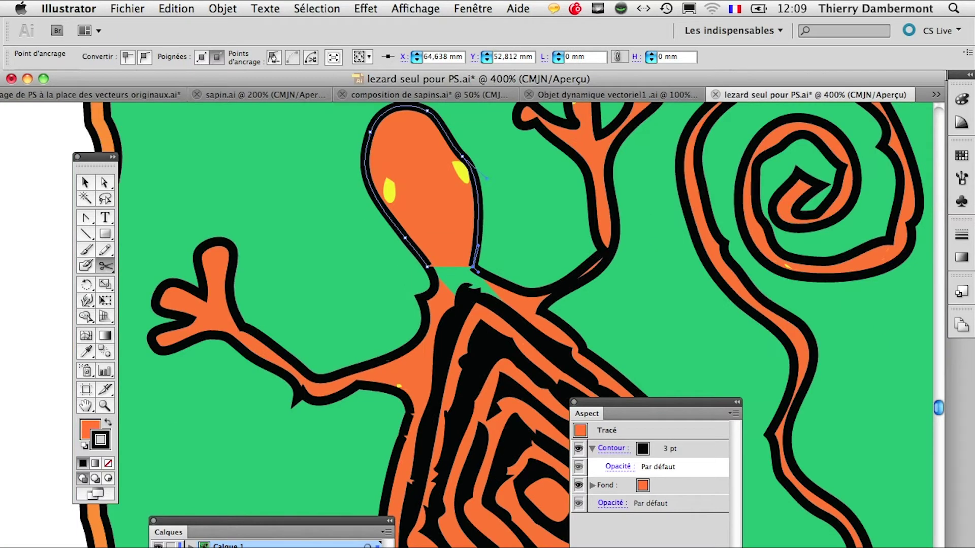
pyautogui.moveTo(475, 257); pyautogui.dragTo(431, 330)
pyautogui.click(416, 9)
pyautogui.click(420, 27)
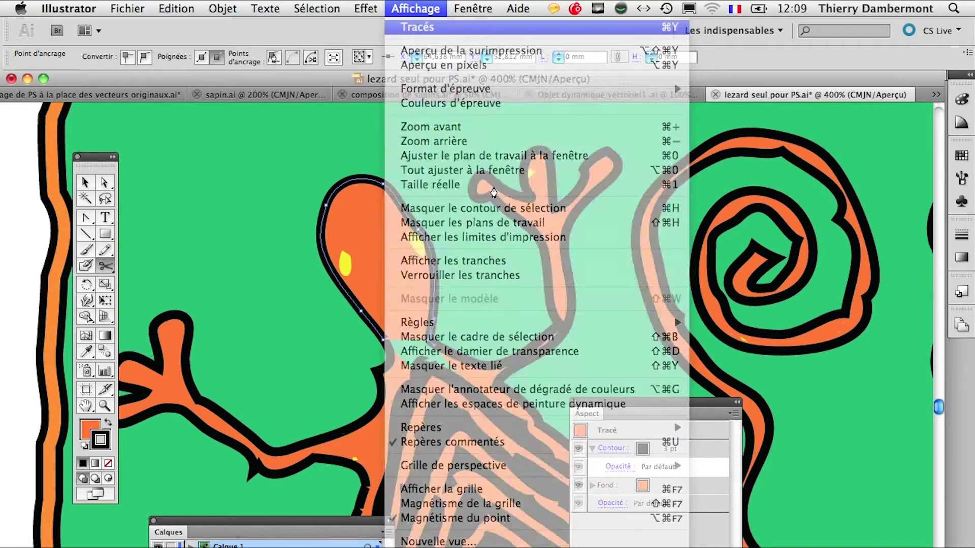
pyautogui.moveTo(417, 251); pyautogui.dragTo(418, 269)
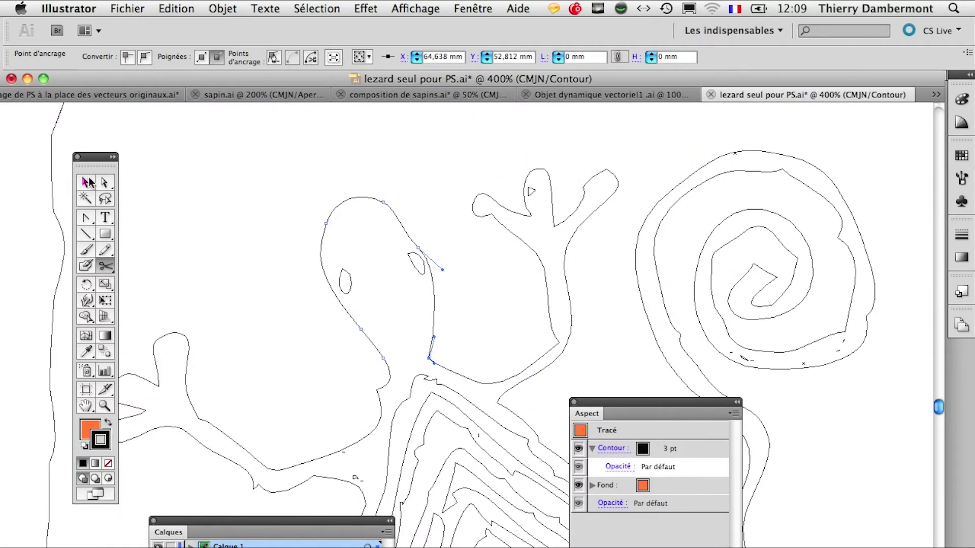
# Select only the cut-off head with its two eyes and move it up away from the neck.
pyautogui.click(88, 182)
pyautogui.click(305, 183)
pyautogui.click(434, 288)
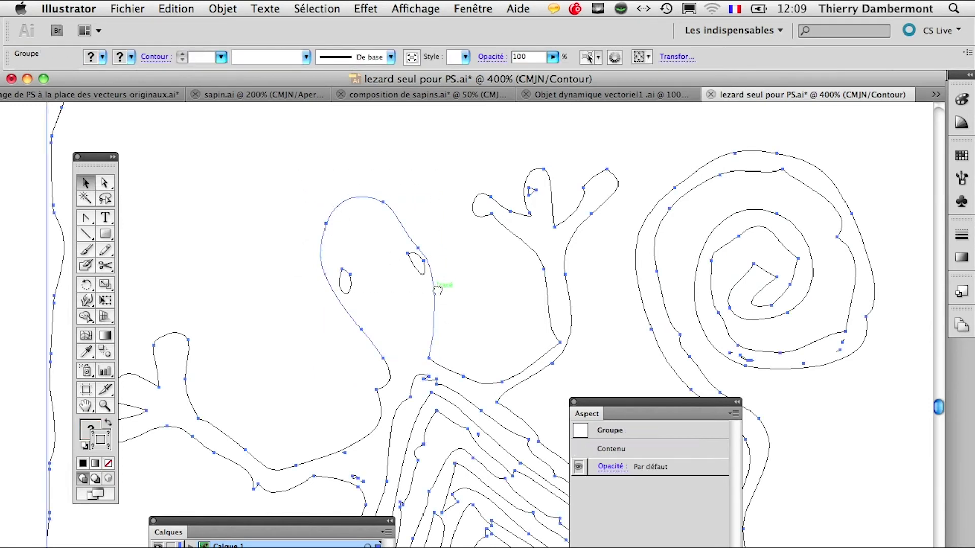
pyautogui.click(105, 182)
pyautogui.moveTo(291, 187); pyautogui.dragTo(431, 278)
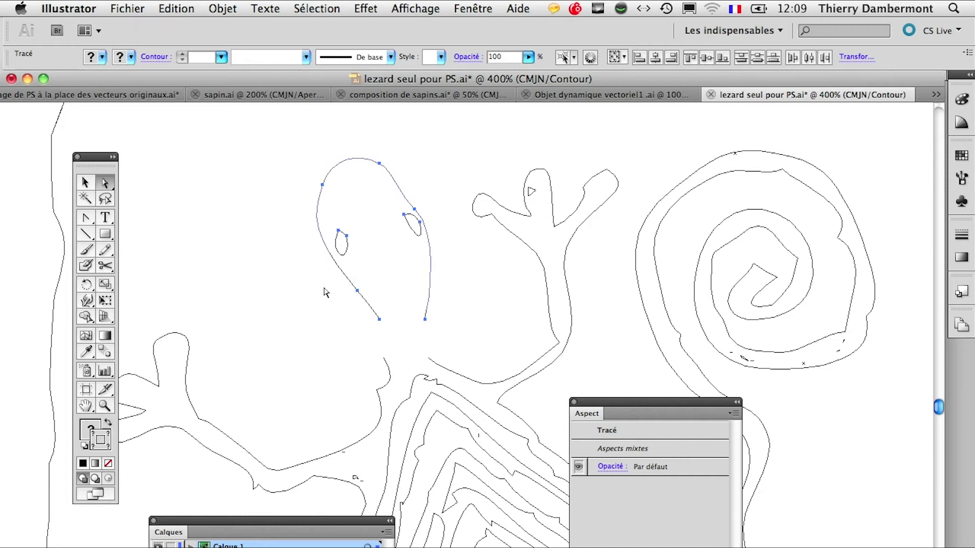
# Place a mirrored copy of the head with its eyes to the left of the original, tilted outward to the left.
pyautogui.keyDown('alt'); pyautogui.moveTo(349, 283); pyautogui.dragTo(220, 339); pyautogui.keyUp('alt')
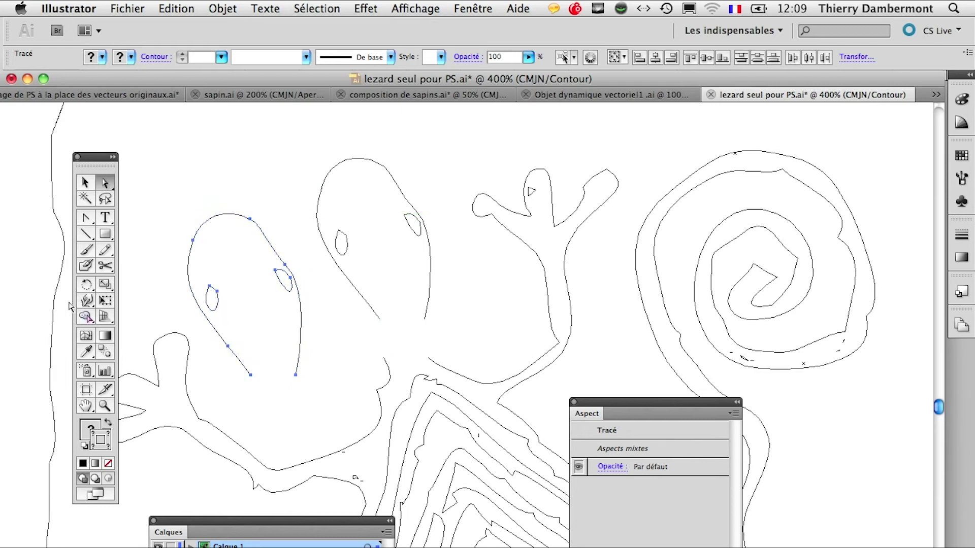
pyautogui.click(105, 303)
pyautogui.moveTo(304, 301); pyautogui.dragTo(119, 295)
pyautogui.moveTo(186, 294); pyautogui.dragTo(346, 277)
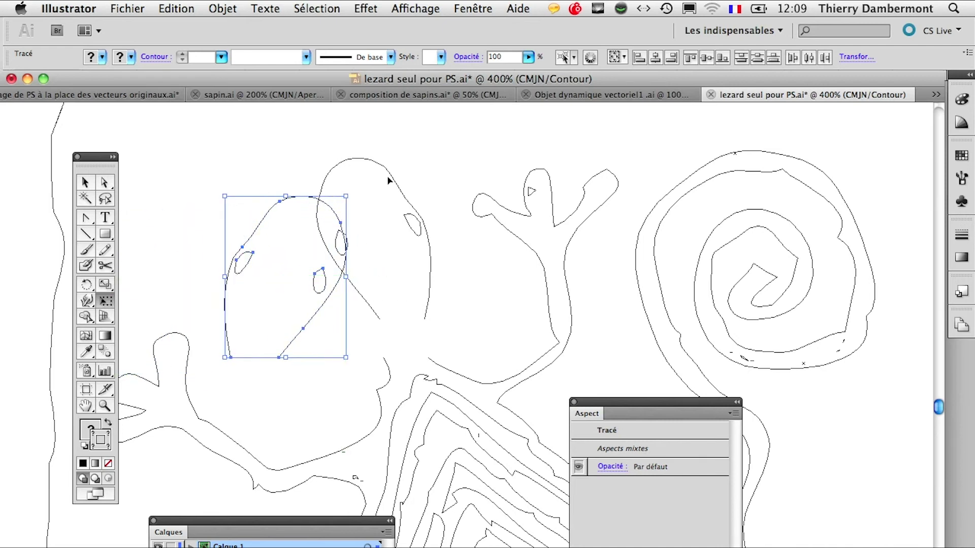
pyautogui.moveTo(368, 186); pyautogui.dragTo(301, 269)
# Join the copied head's two open ends to the original head and the left side of the neck with Pen tool curves.
pyautogui.moveTo(86, 218); pyautogui.dragTo(112, 224)
pyautogui.scroll(2, 363, 354)
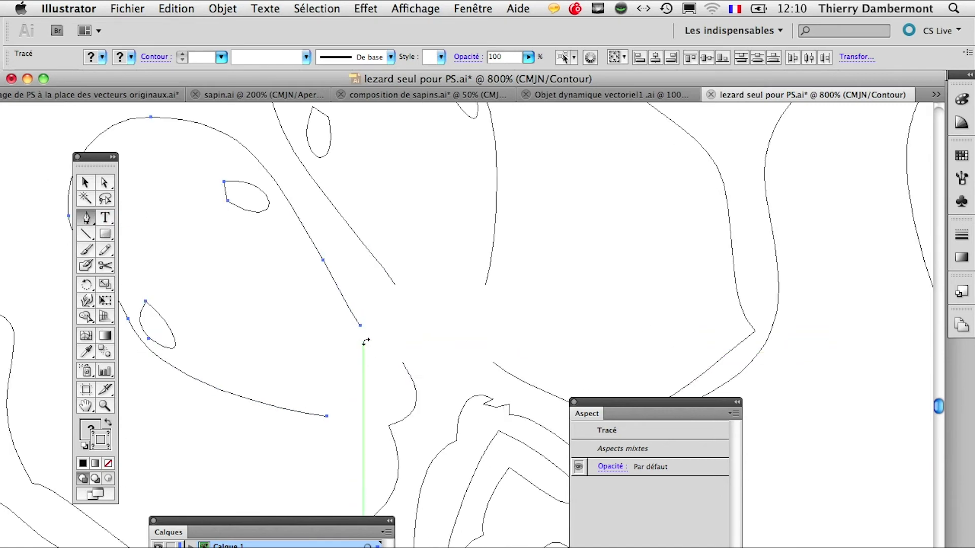
pyautogui.click(360, 326)
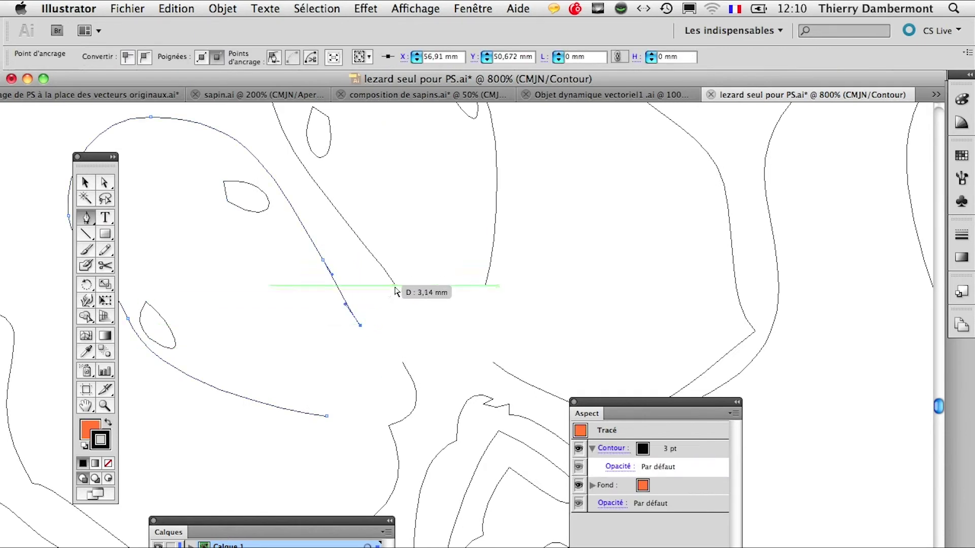
pyautogui.moveTo(395, 283); pyautogui.dragTo(380, 257)
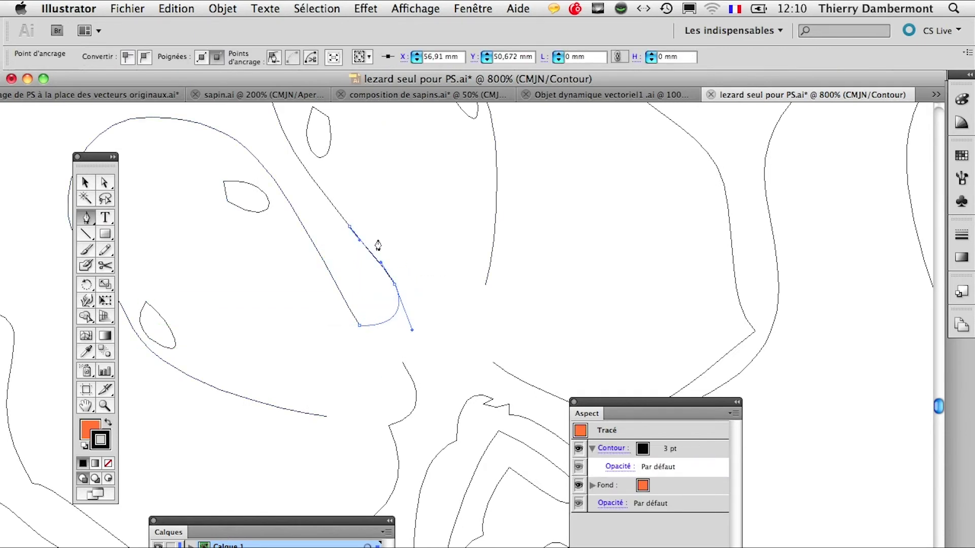
pyautogui.click(326, 417)
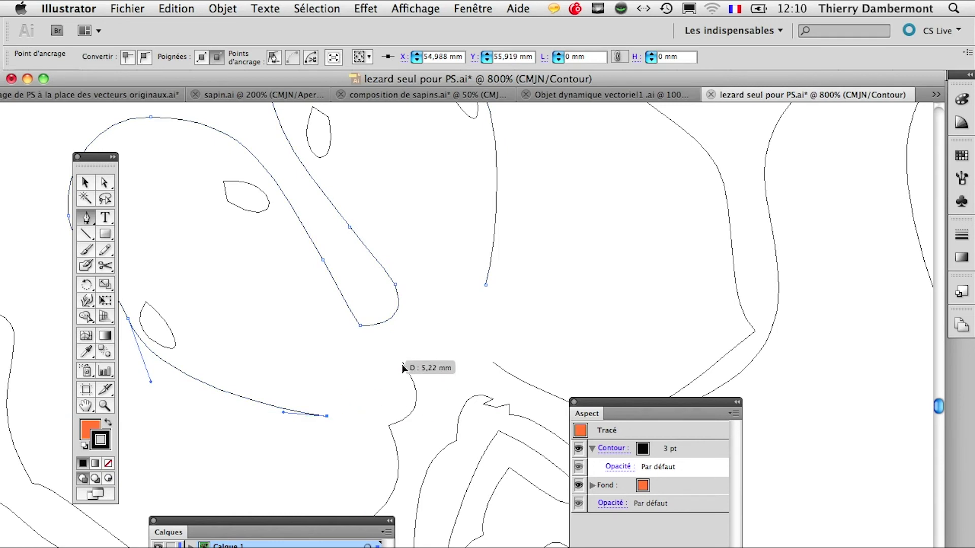
pyautogui.moveTo(403, 363); pyautogui.dragTo(360, 425)
pyautogui.keyDown('super'); pyautogui.click(387, 379); pyautogui.keyUp('super')
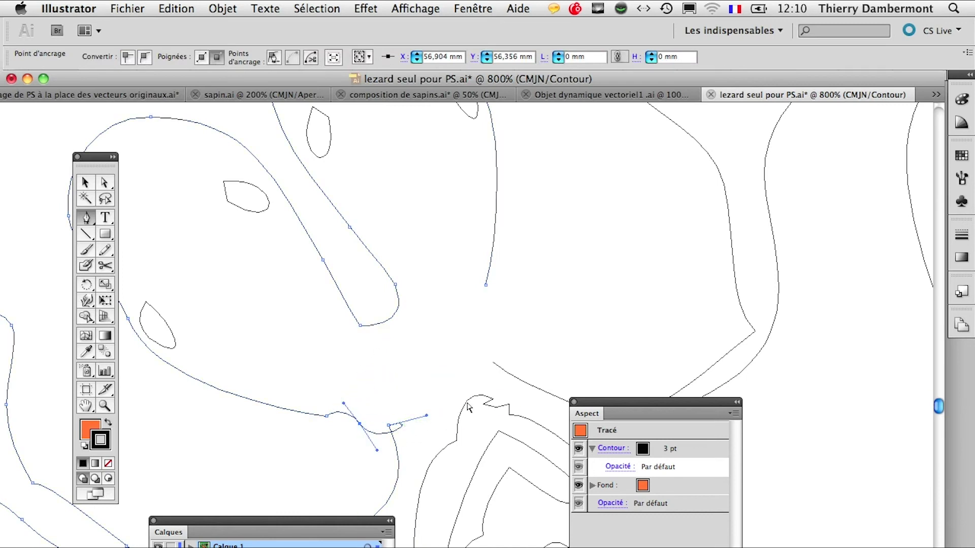
# Join the original head to the right shoulder with a curve and smooth the copied head's junction with the neck's left side.
pyautogui.moveTo(427, 416); pyautogui.dragTo(375, 407)
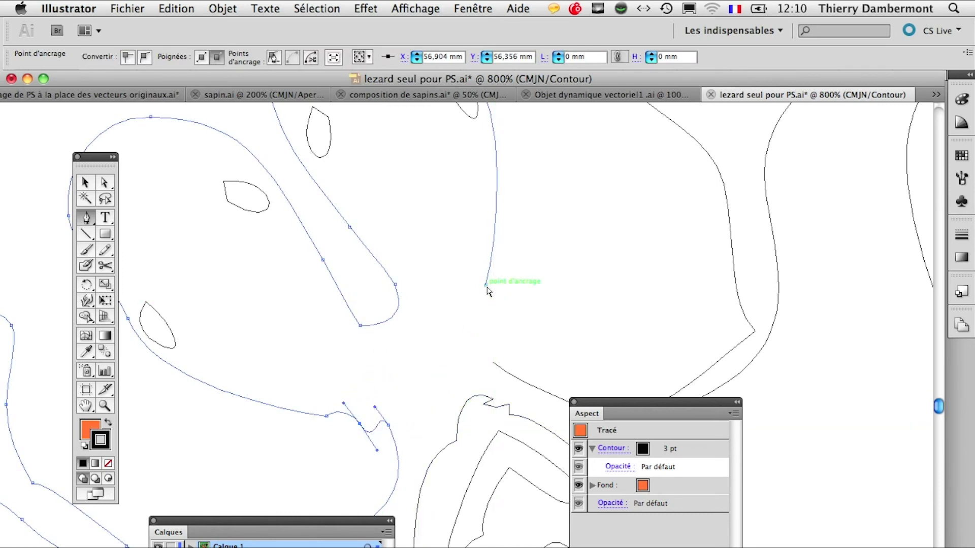
pyautogui.moveTo(486, 285); pyautogui.dragTo(521, 381)
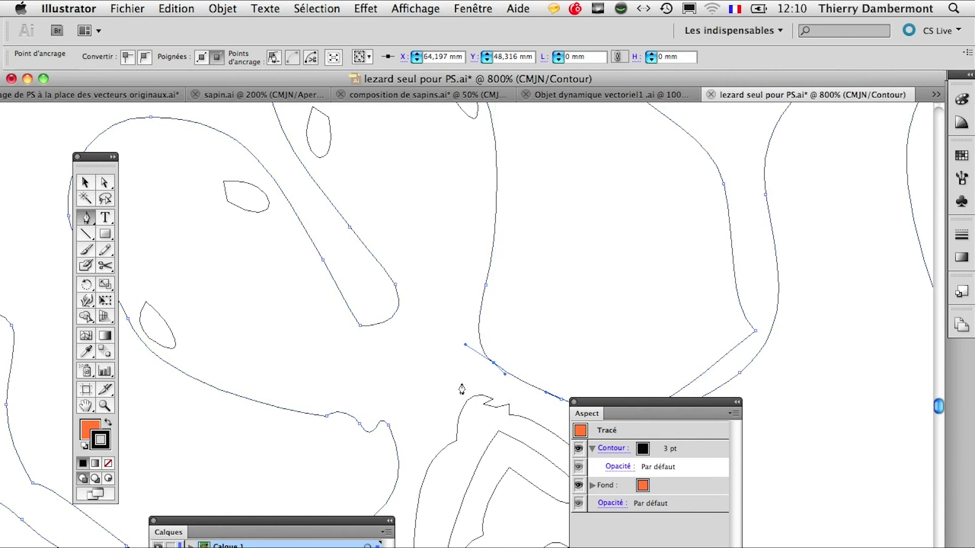
pyautogui.click(435, 8)
pyautogui.click(439, 27)
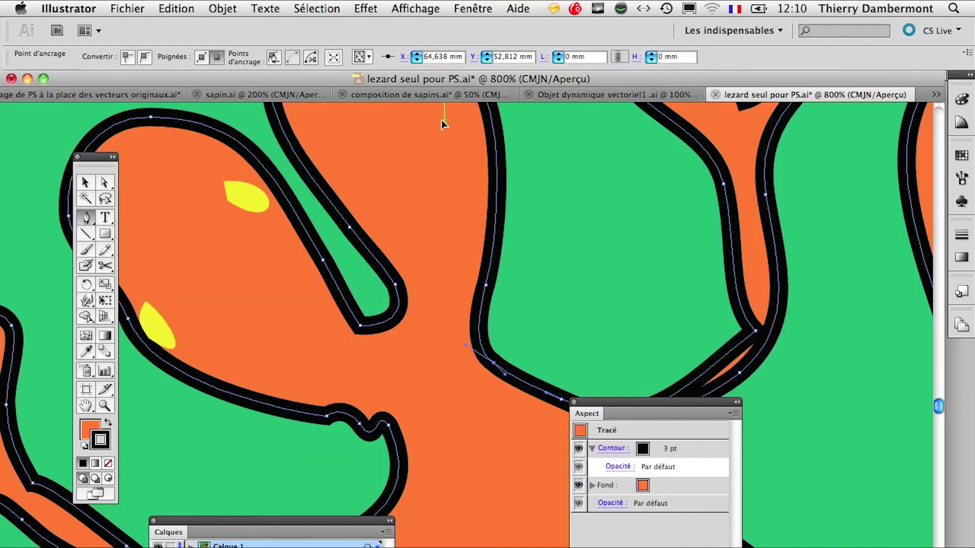
pyautogui.press('super+minus')
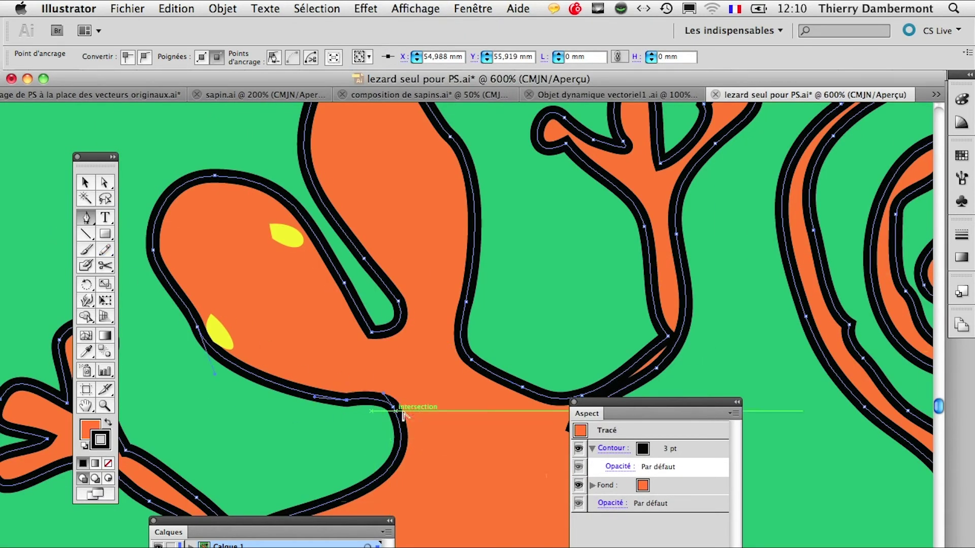
pyautogui.press('super+minus')
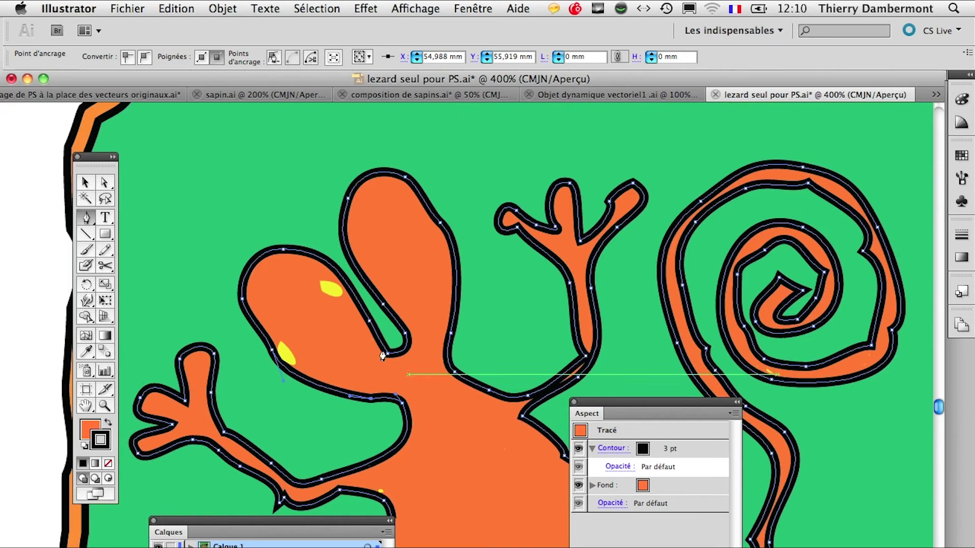
# Select the original head's right eye in outline view, bring it to the front and return to the colour preview.
pyautogui.click(105, 182)
pyautogui.click(366, 8)
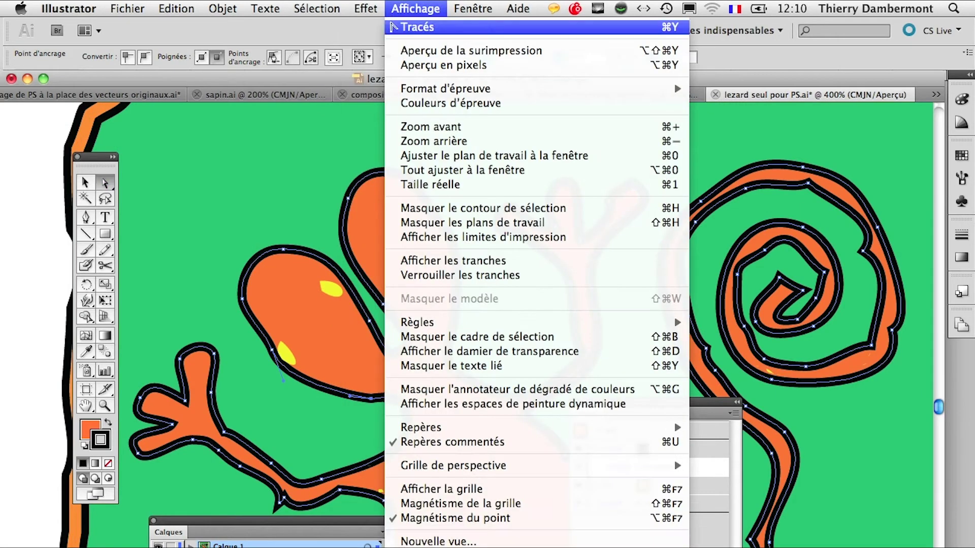
pyautogui.click(393, 29)
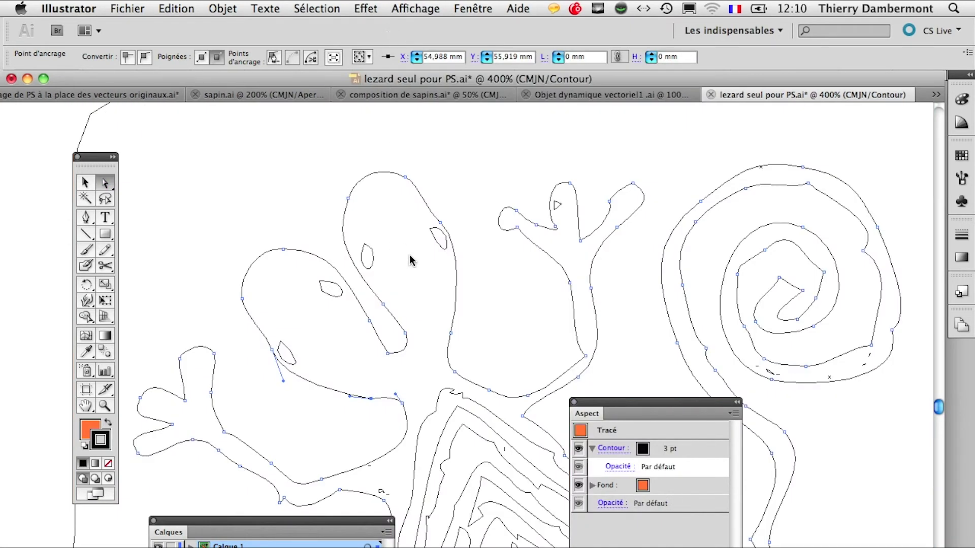
pyautogui.click(433, 238)
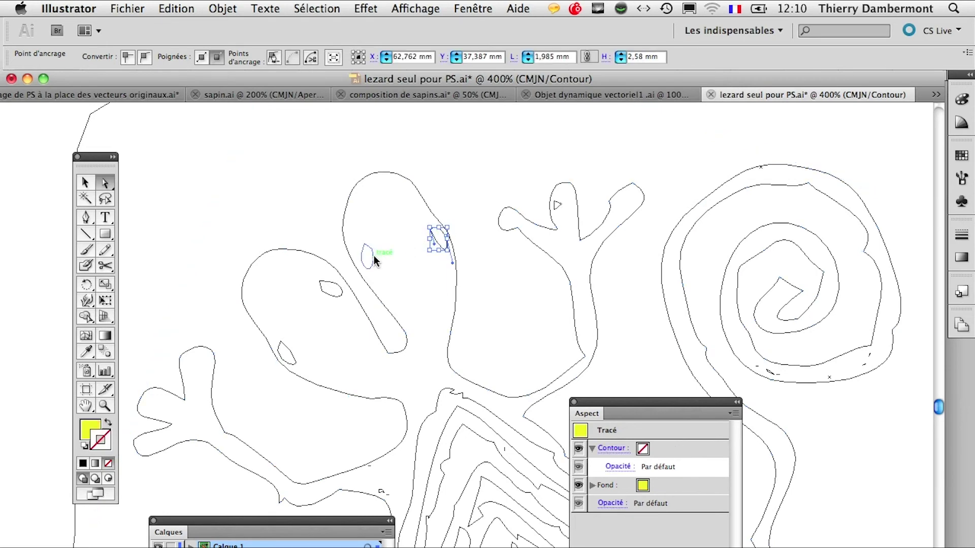
pyautogui.hotkey('ctrl', 'a')
pyautogui.click(431, 246)
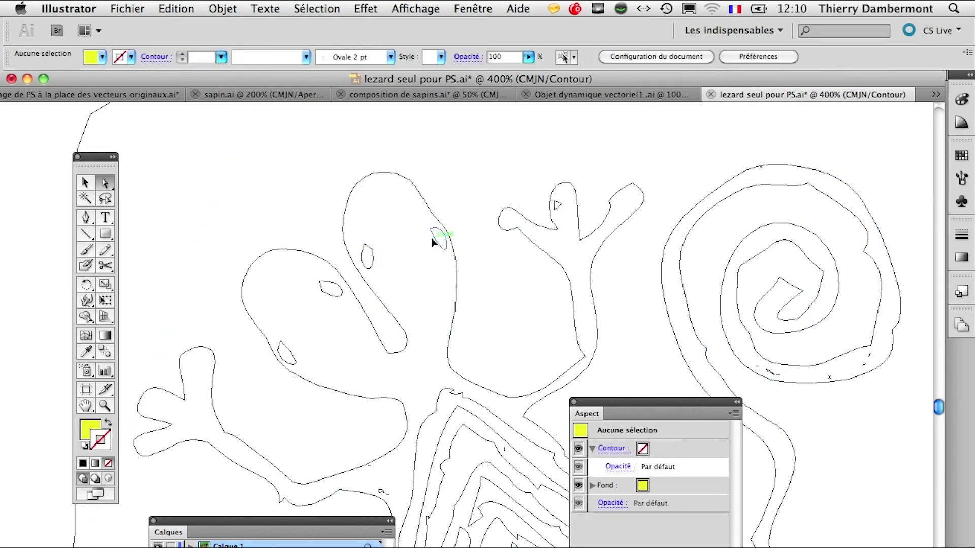
pyautogui.click(433, 237)
pyautogui.click(222, 8)
pyautogui.moveTo(236, 45)
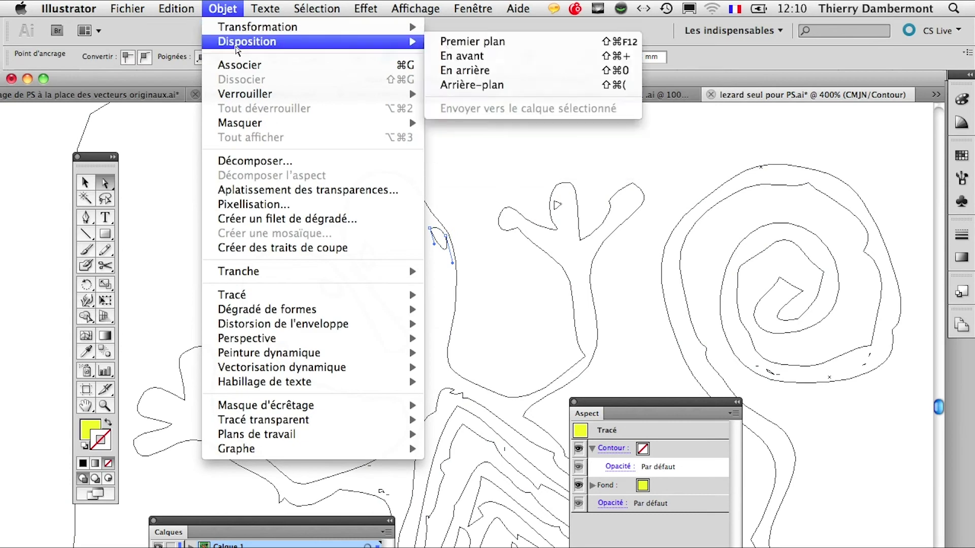
pyautogui.click(472, 42)
pyautogui.click(415, 8)
pyautogui.click(430, 28)
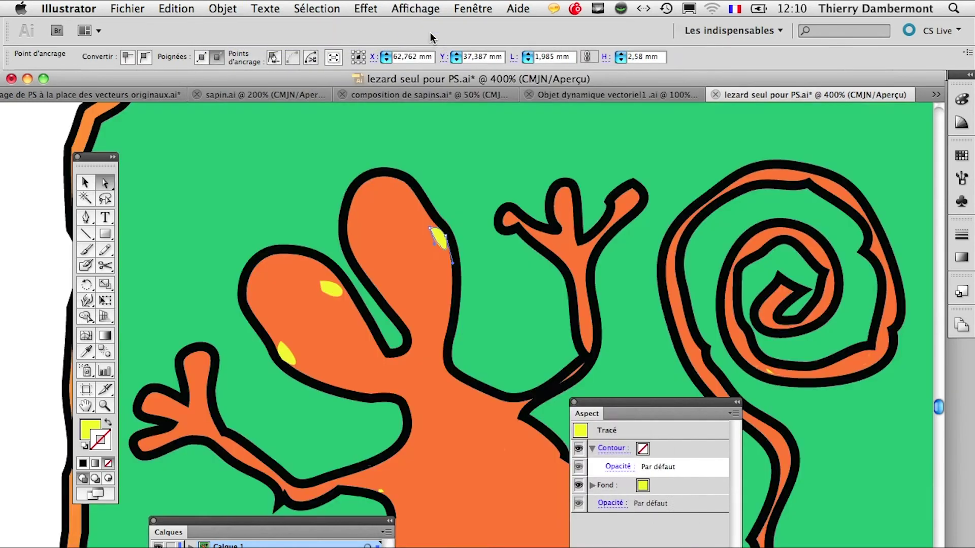
# Bring the original head's left eye to the front as well, then deselect it in the colour preview.
pyautogui.click(425, 9)
pyautogui.click(429, 25)
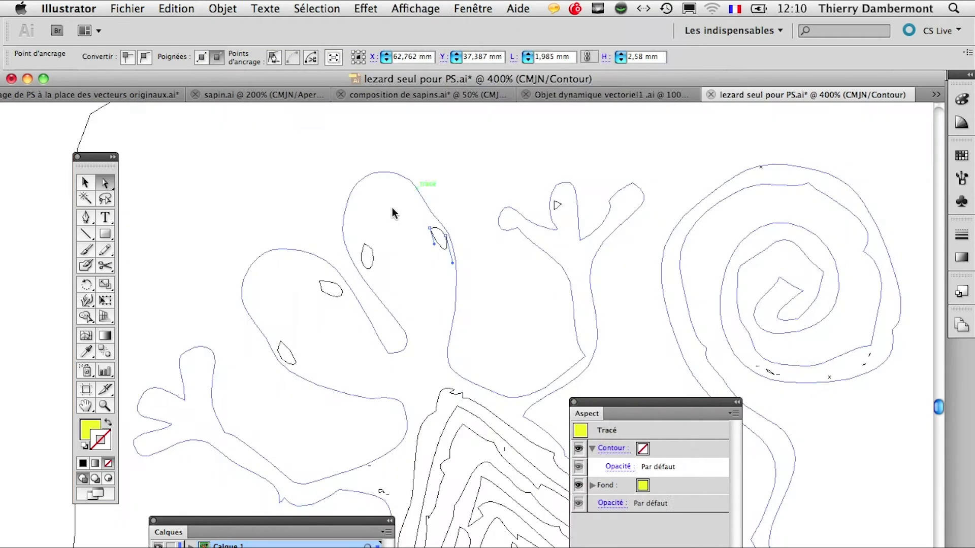
pyautogui.click(361, 255)
pyautogui.click(226, 8)
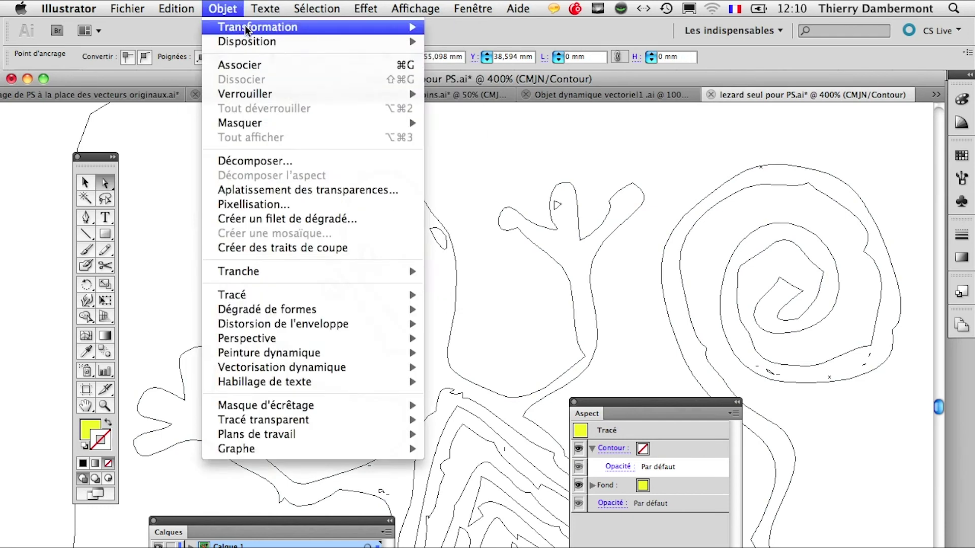
pyautogui.click(472, 41)
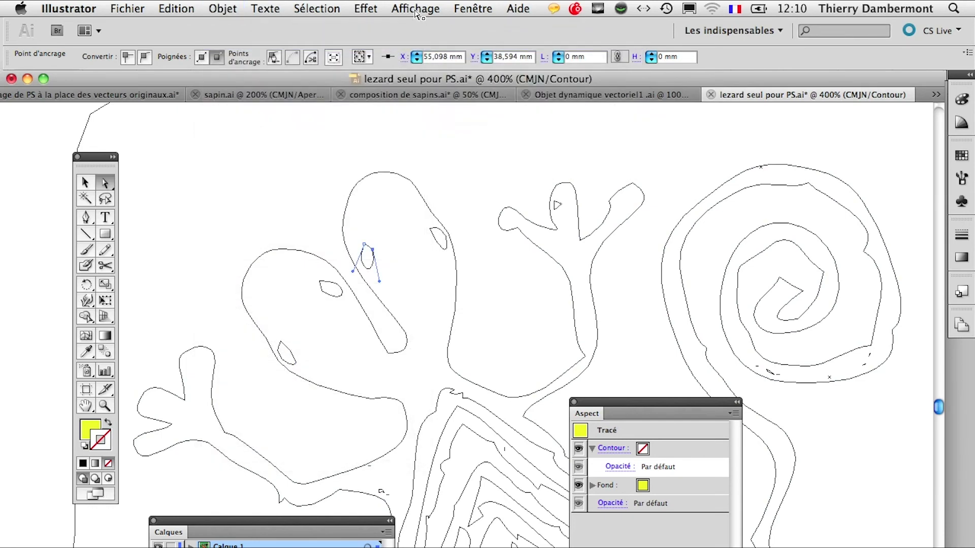
pyautogui.click(416, 10)
pyautogui.click(416, 26)
pyautogui.scroll(-1, 475, 222)
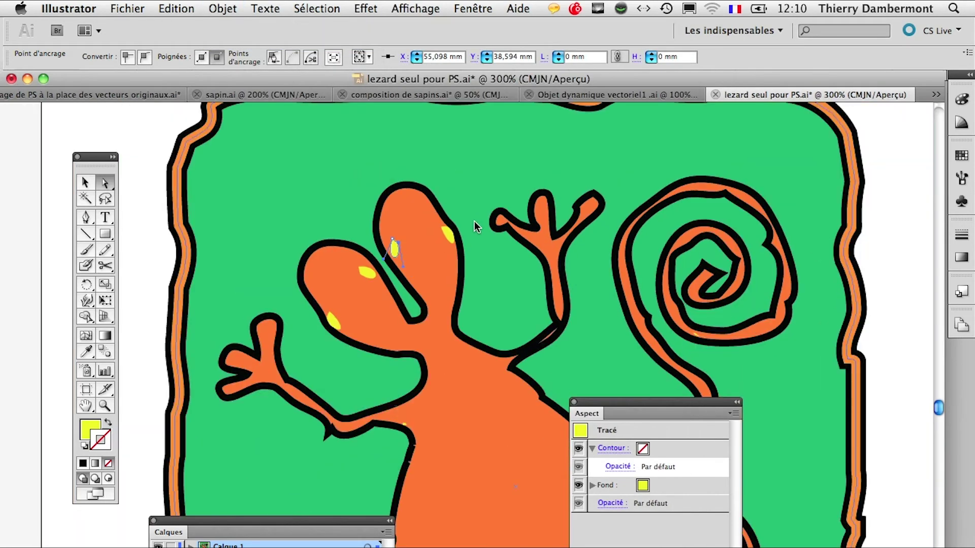
pyautogui.scroll(-3, 474, 222)
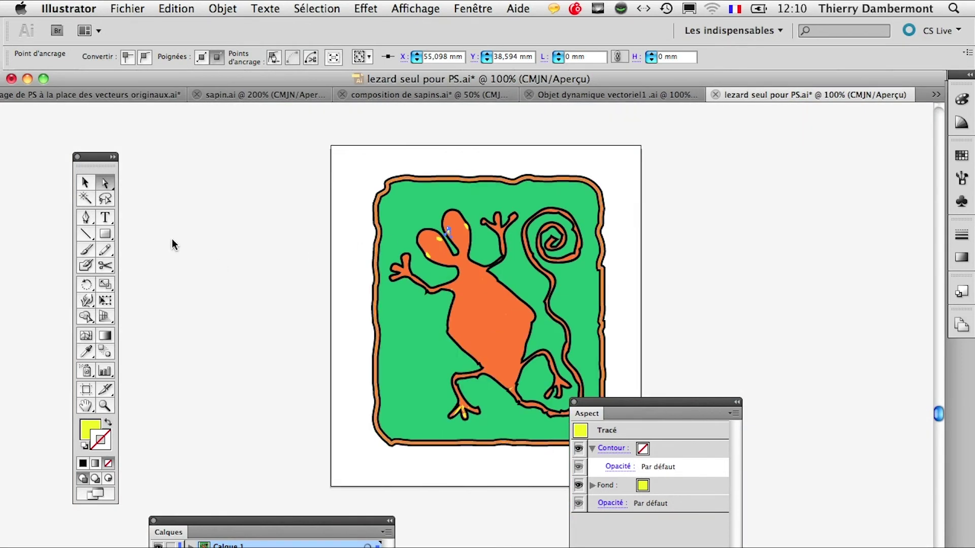
pyautogui.click(85, 182)
pyautogui.click(268, 265)
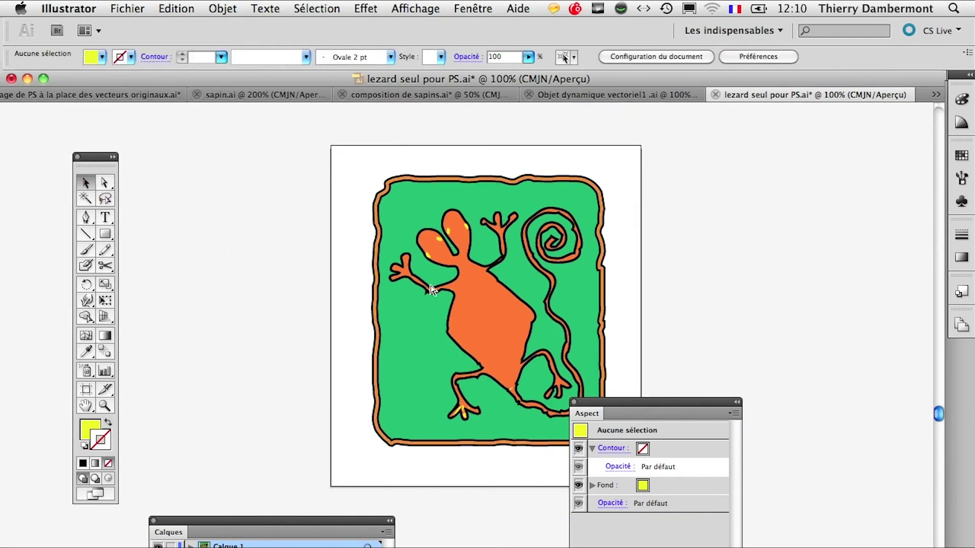
# Select only the lizard's orange body outline and send it to the back so it stops covering the diamond pattern.
pyautogui.scroll(2, 560, 283)
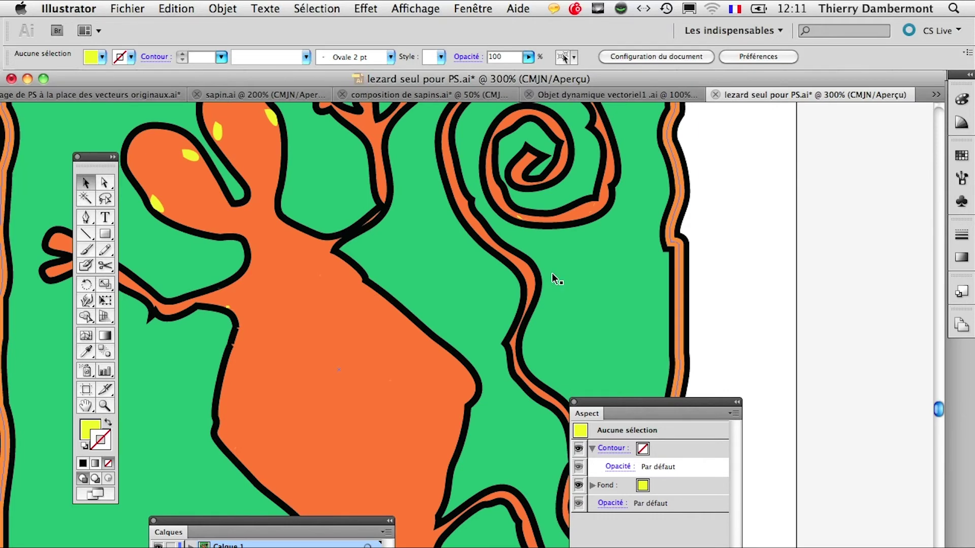
pyautogui.scroll(-1, 552, 272)
pyautogui.scroll(-1, 585, 300)
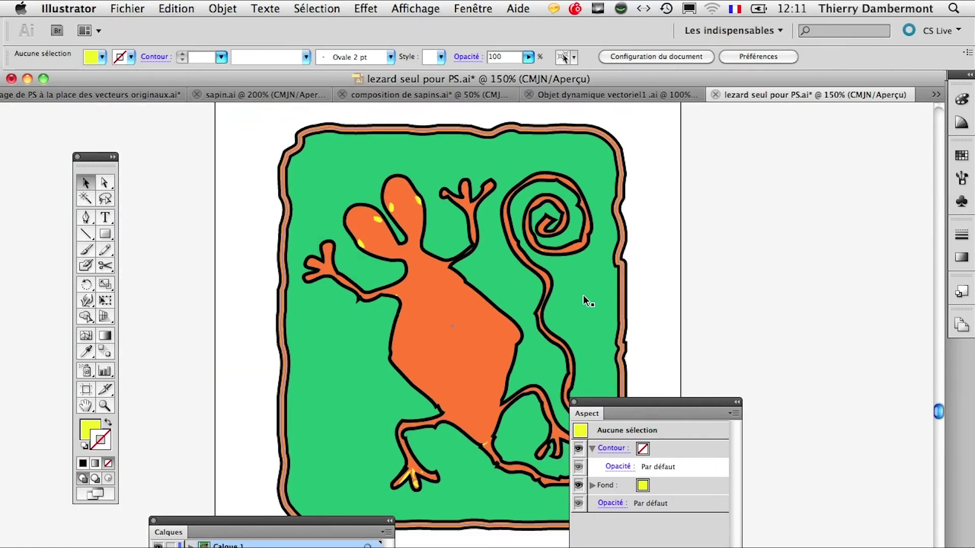
pyautogui.click(403, 176)
pyautogui.click(104, 182)
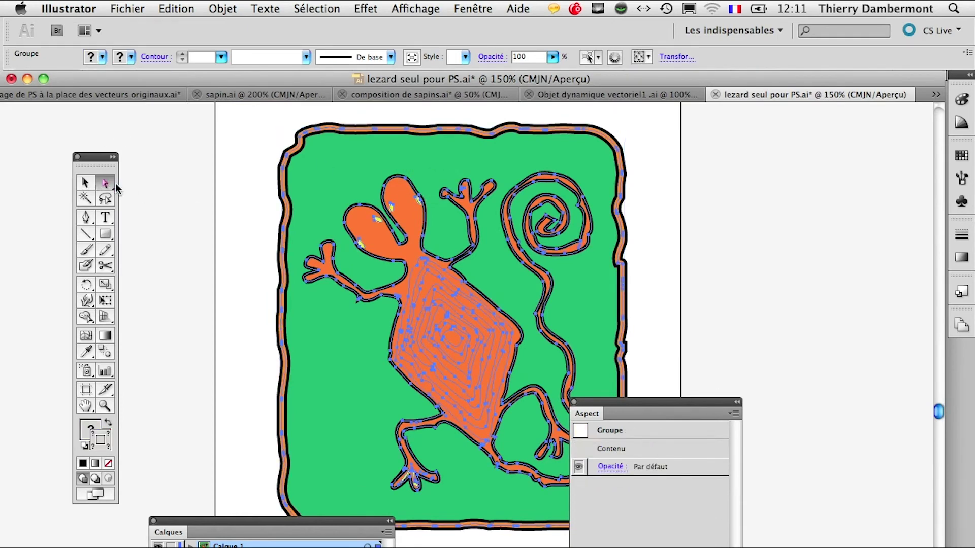
pyautogui.click(160, 205)
pyautogui.click(413, 189)
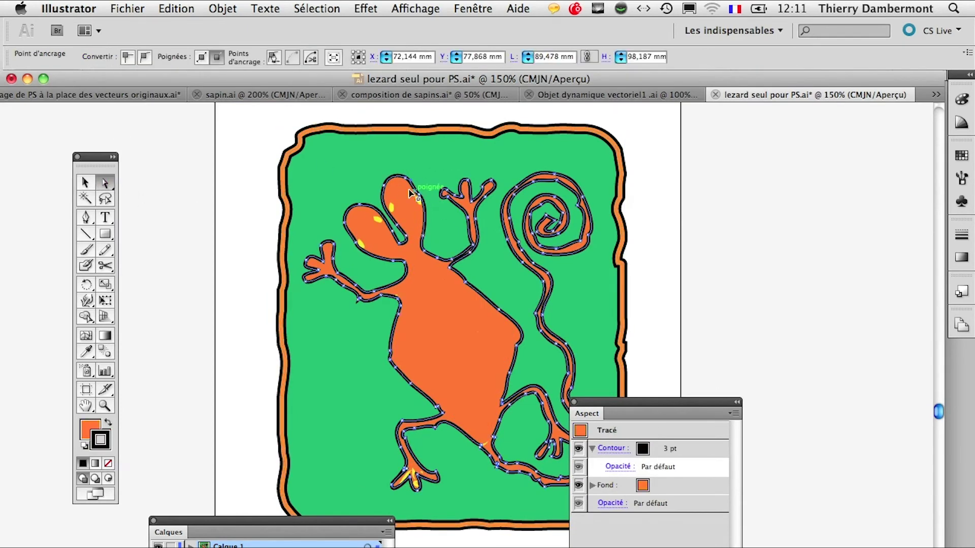
pyautogui.press('super+c')
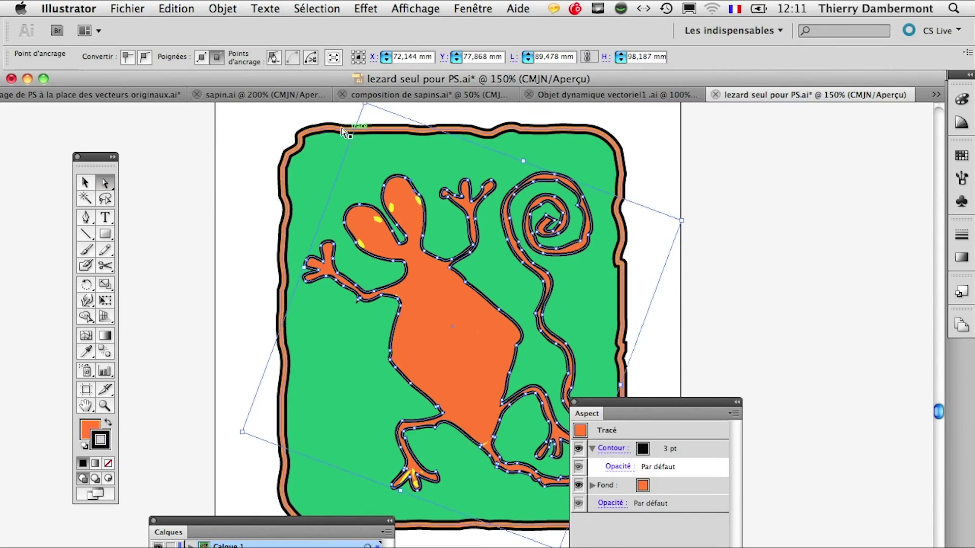
pyautogui.click(265, 8)
pyautogui.moveTo(222, 9)
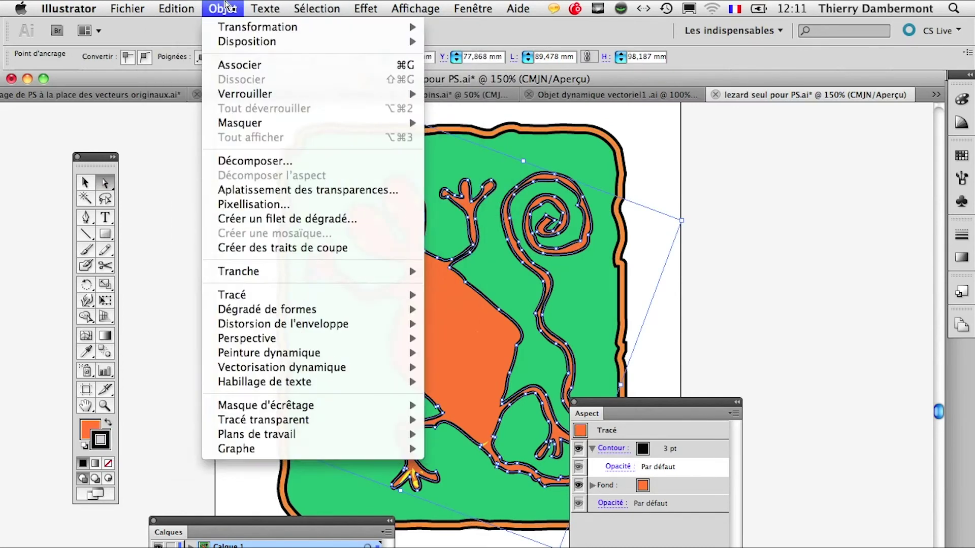
pyautogui.moveTo(242, 43)
pyautogui.click(471, 84)
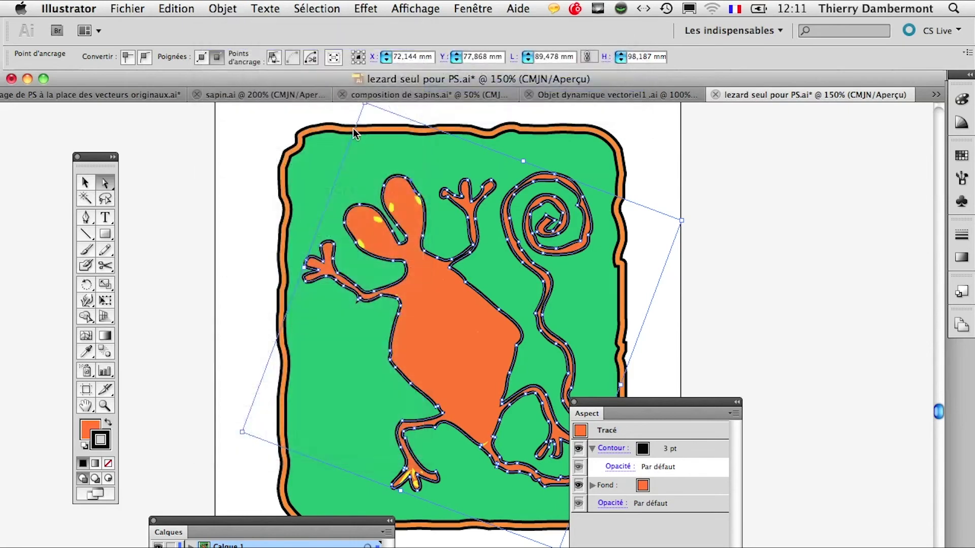
# Try to send the frame and green background behind the lizard's body.
pyautogui.click(255, 138)
pyautogui.click(310, 182)
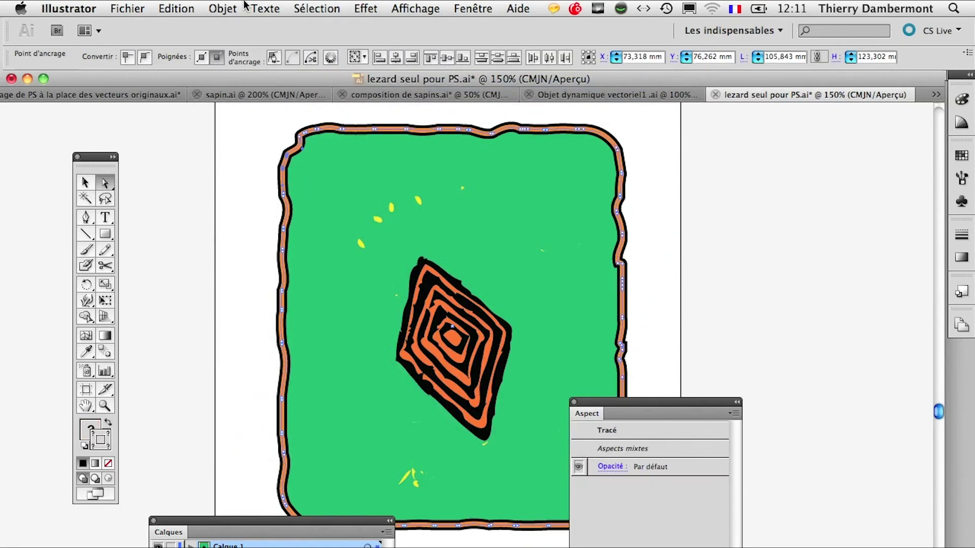
pyautogui.click(223, 9)
pyautogui.moveTo(393, 49)
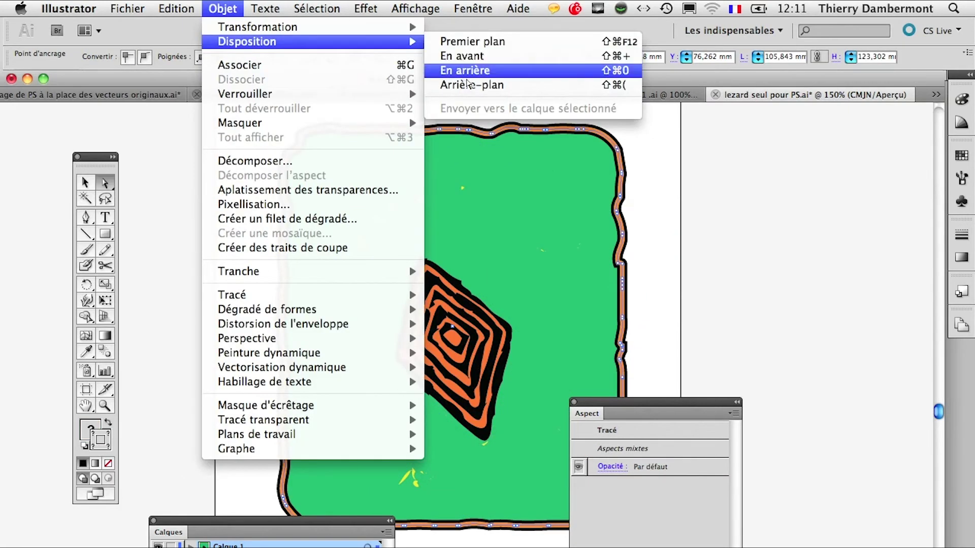
pyautogui.click(471, 85)
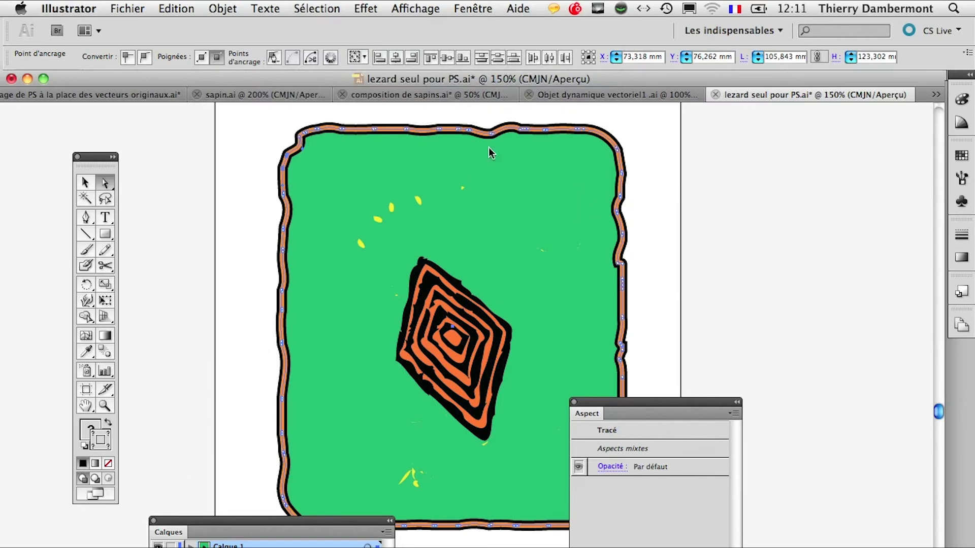
pyautogui.click(232, 152)
pyautogui.click(300, 188)
pyautogui.click(266, 8)
pyautogui.moveTo(232, 10)
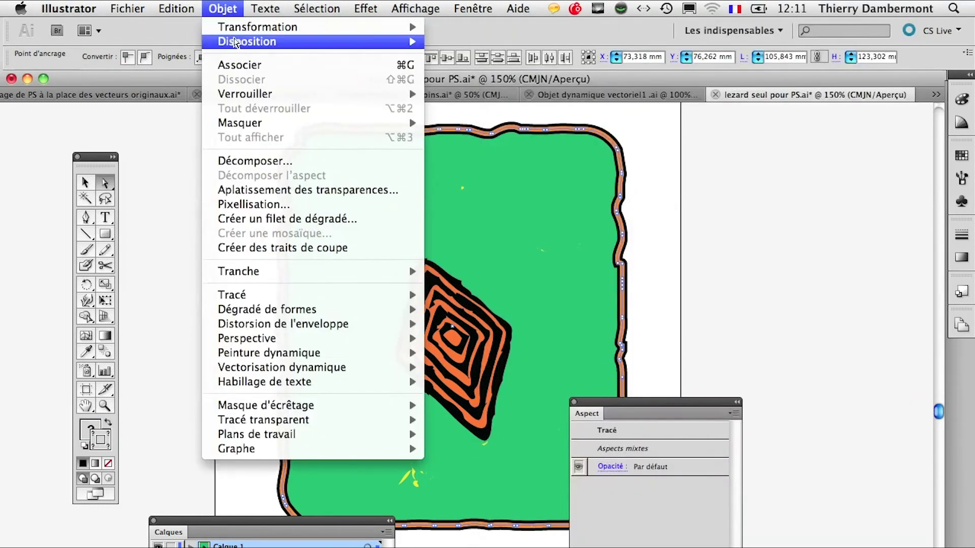
pyautogui.moveTo(239, 42)
pyautogui.click(459, 86)
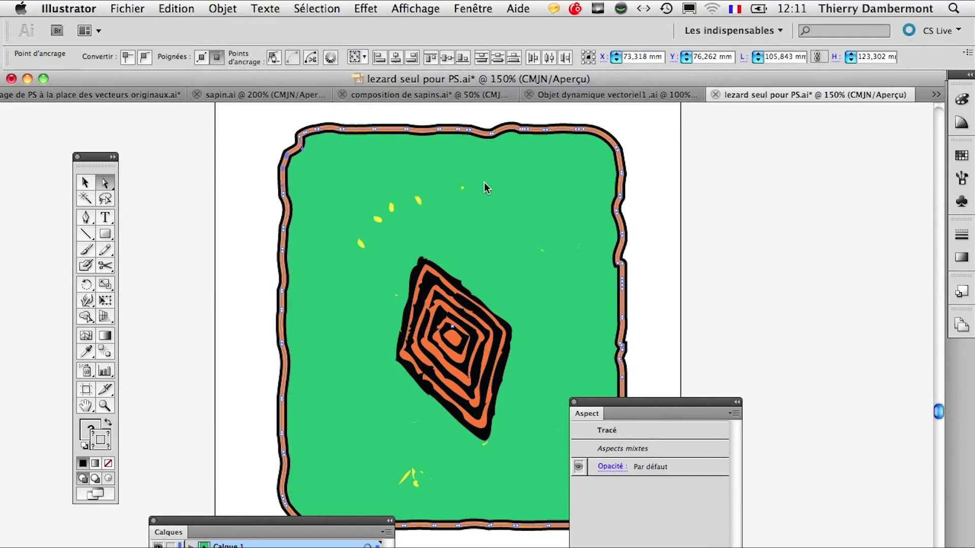
# Restack the lizard's body path within the Calque 1 group, above the green background and below the diamond pattern.
pyautogui.moveTo(191, 521); pyautogui.dragTo(711, 116)
pyautogui.click(711, 141)
pyautogui.click(723, 157)
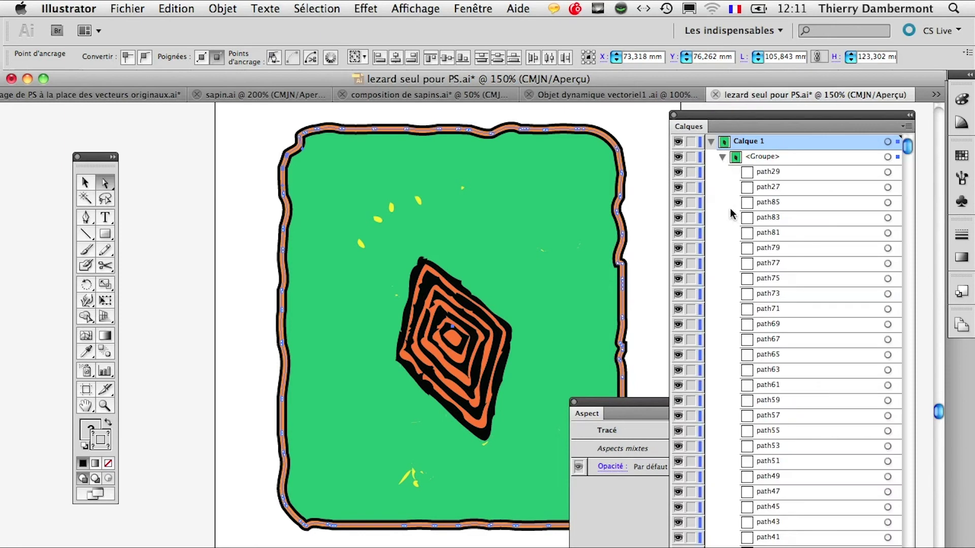
pyautogui.scroll(-5, 874, 446)
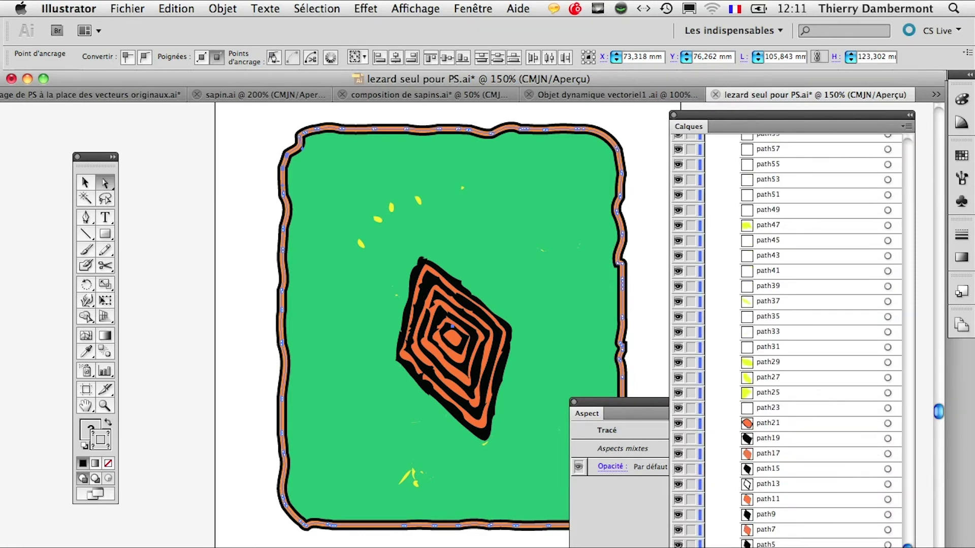
pyautogui.click(233, 417)
# Save the two-headed lizard document under the new name "lezard seul A DEUX TETES pour PS.ai", in Illustrator CS5 format with the default options.
pyautogui.moveTo(380, 423); pyautogui.dragTo(271, 434)
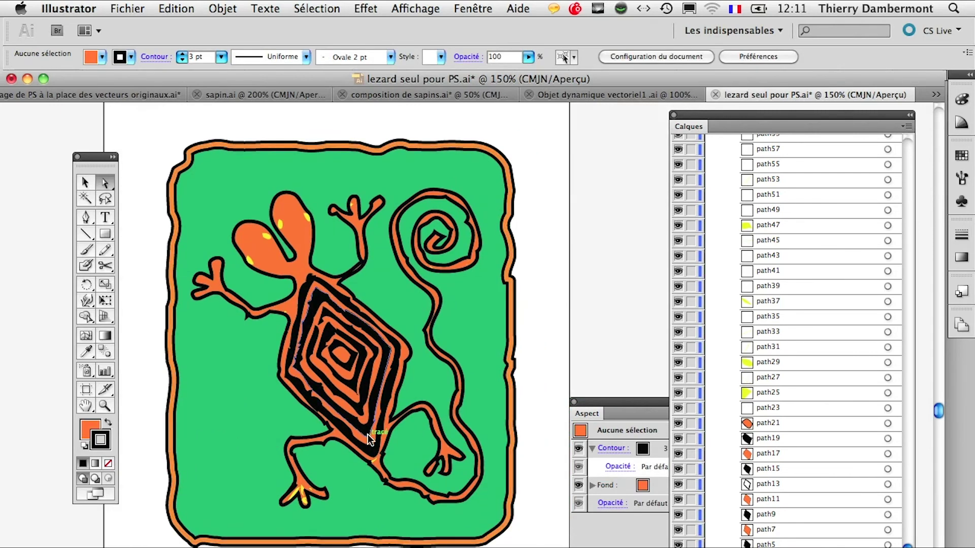
pyautogui.press('super+1')
pyautogui.click(127, 8)
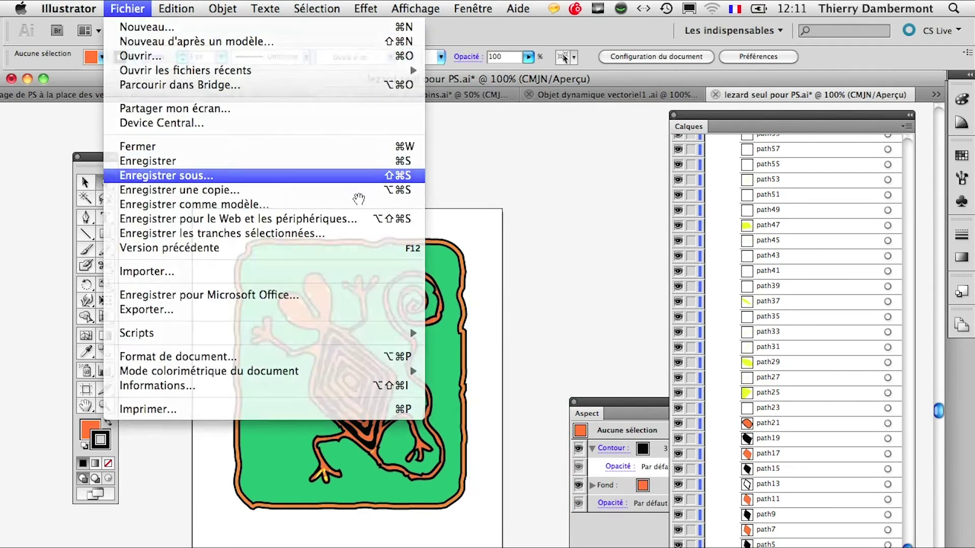
pyautogui.click(359, 176)
pyautogui.click(519, 137)
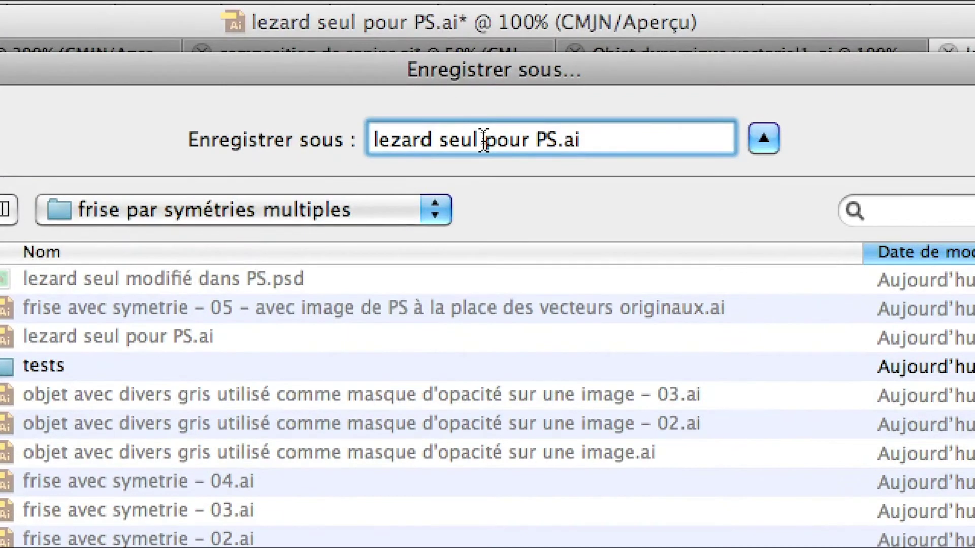
pyautogui.click(484, 140)
pyautogui.write('A DEUX TETES')
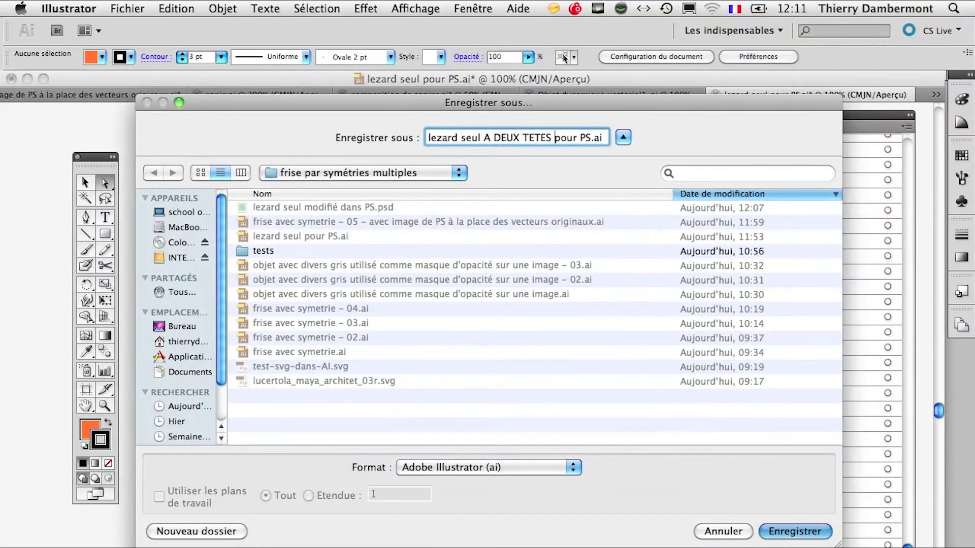
pyautogui.press('Return')
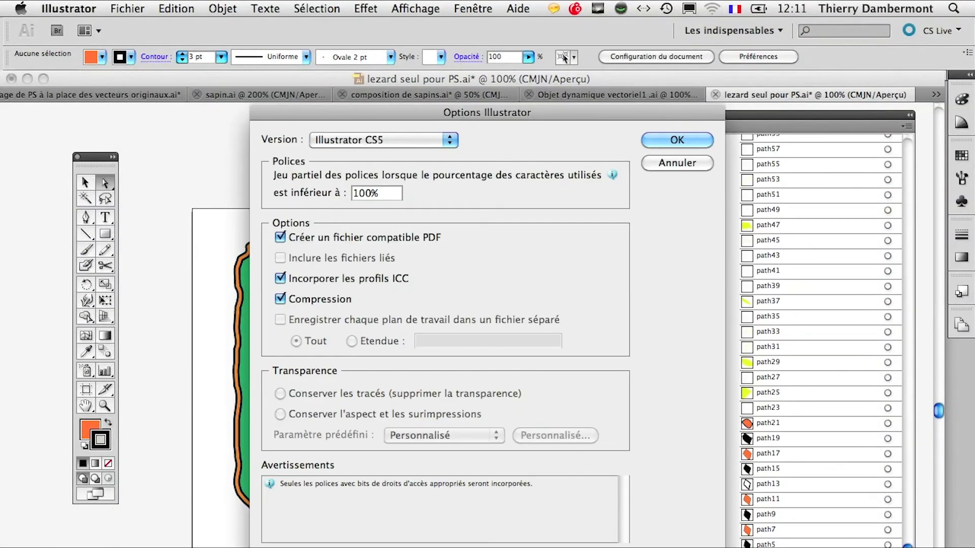
pyautogui.press('Return')
# Switch to Photoshop, replace the lizard smart object's contents with "lezard seul A DEUX TETES pour PS.ai", and save the document.
pyautogui.press('super+Tab')
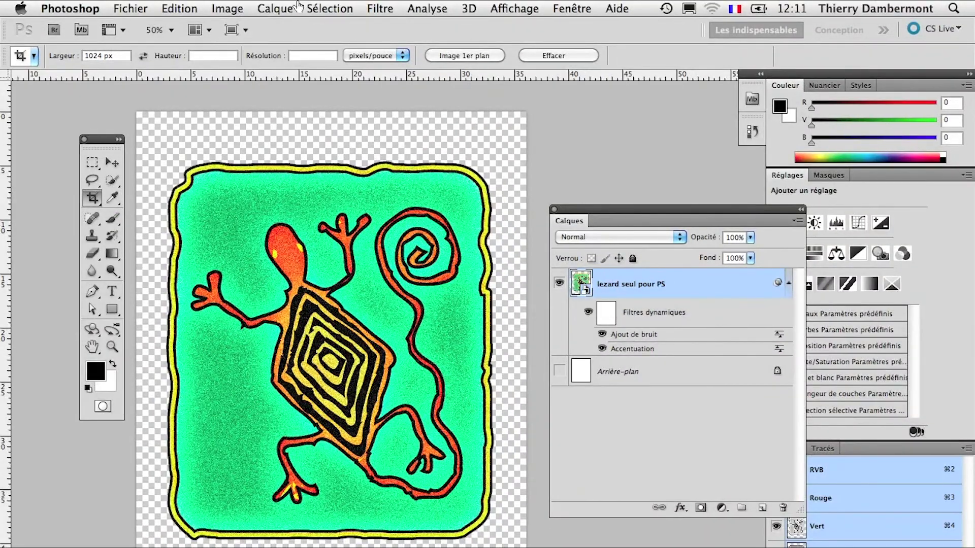
pyautogui.click(266, 6)
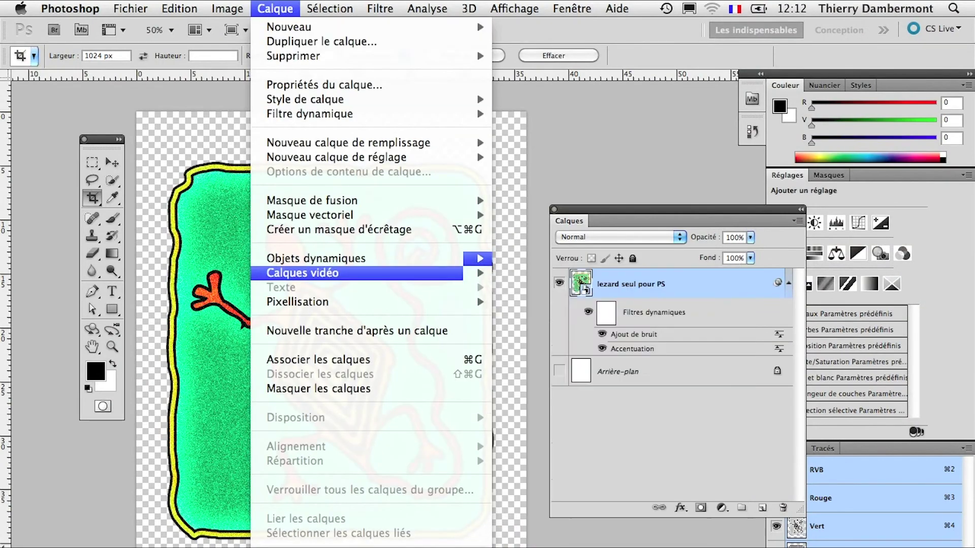
pyautogui.moveTo(457, 259)
pyautogui.click(630, 345)
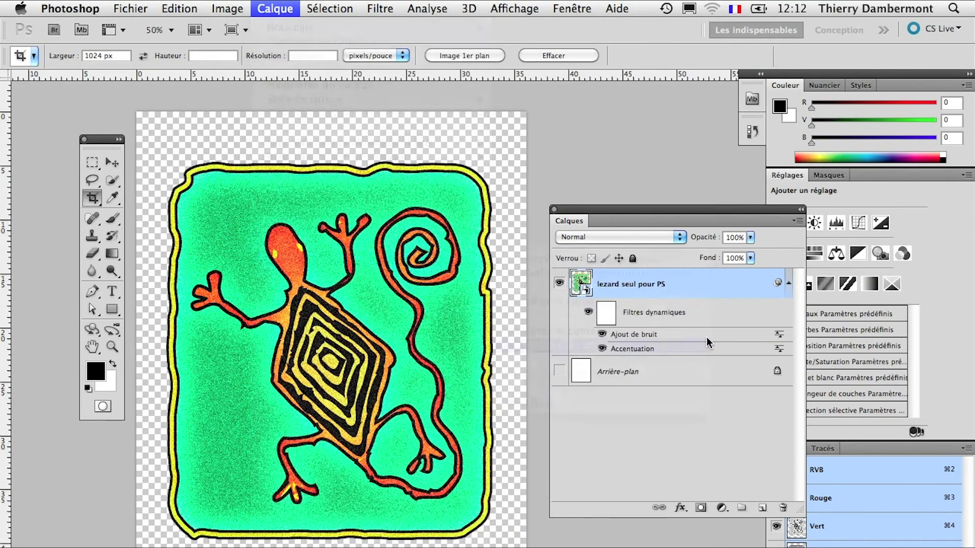
pyautogui.click(512, 336)
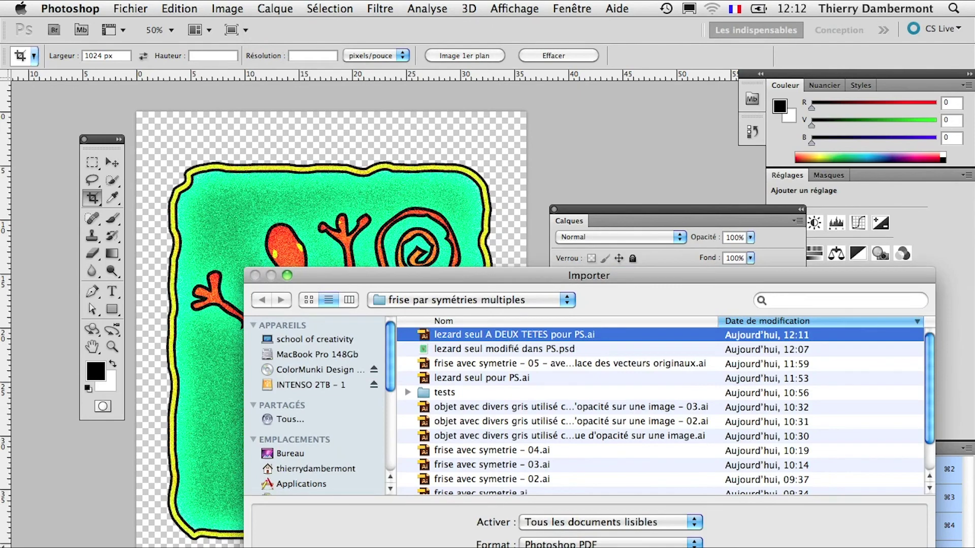
pyautogui.press('Return')
pyautogui.click(716, 522)
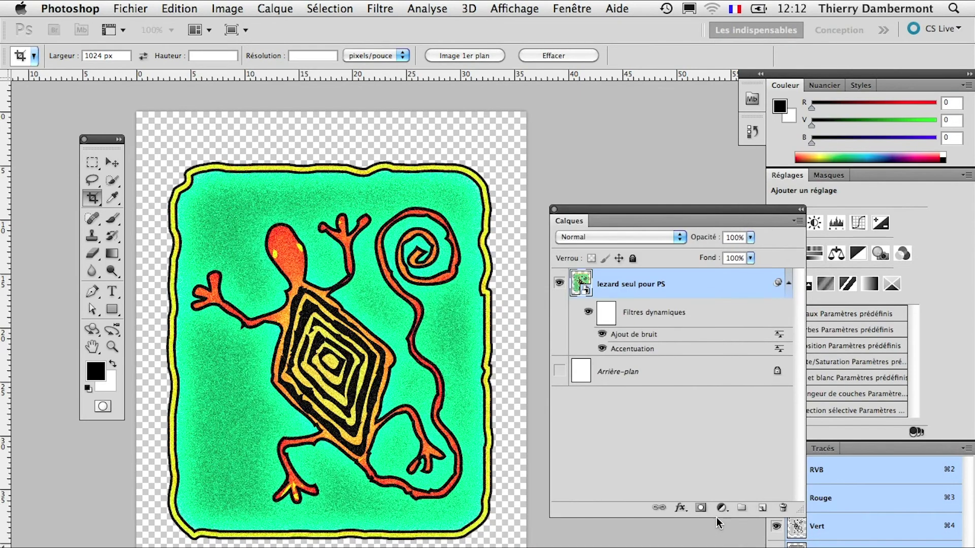
pyautogui.click(130, 9)
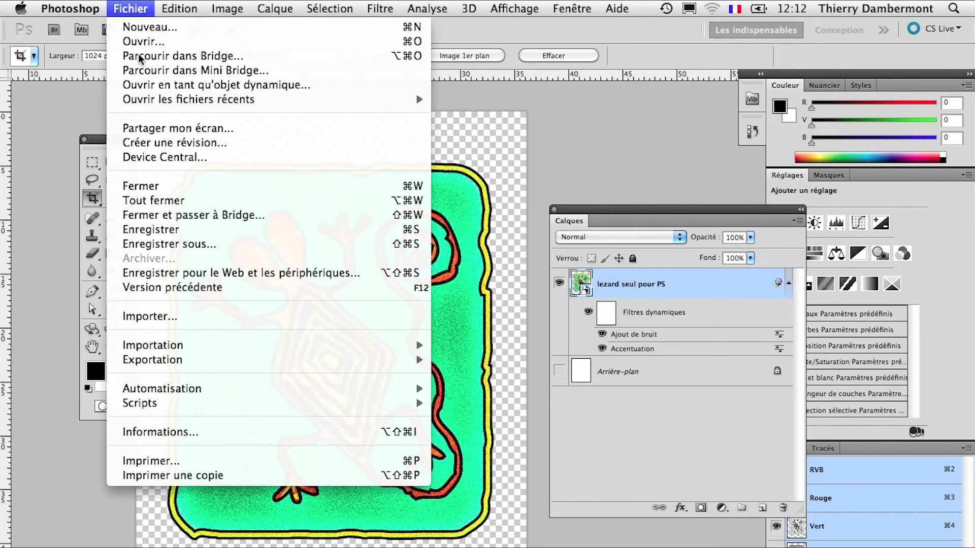
pyautogui.click(153, 227)
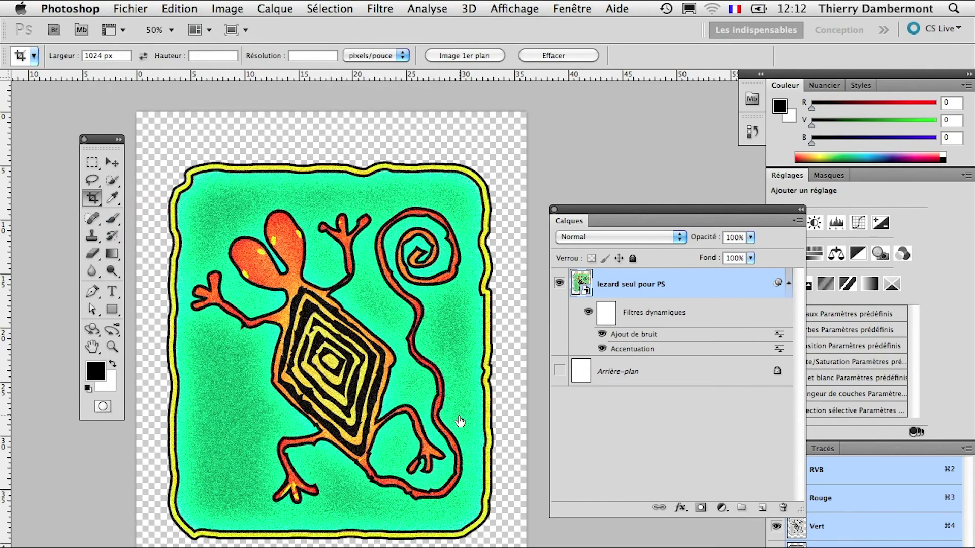
# Switch back to Illustrator, update the modified linked files, and bring the frieze document to the front.
pyautogui.press('super+Tab')
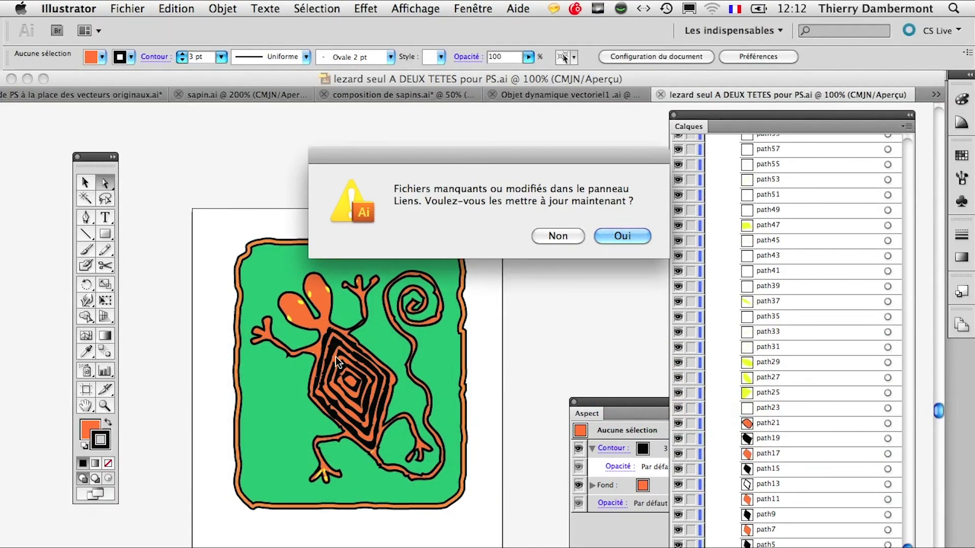
pyautogui.click(611, 234)
pyautogui.click(74, 91)
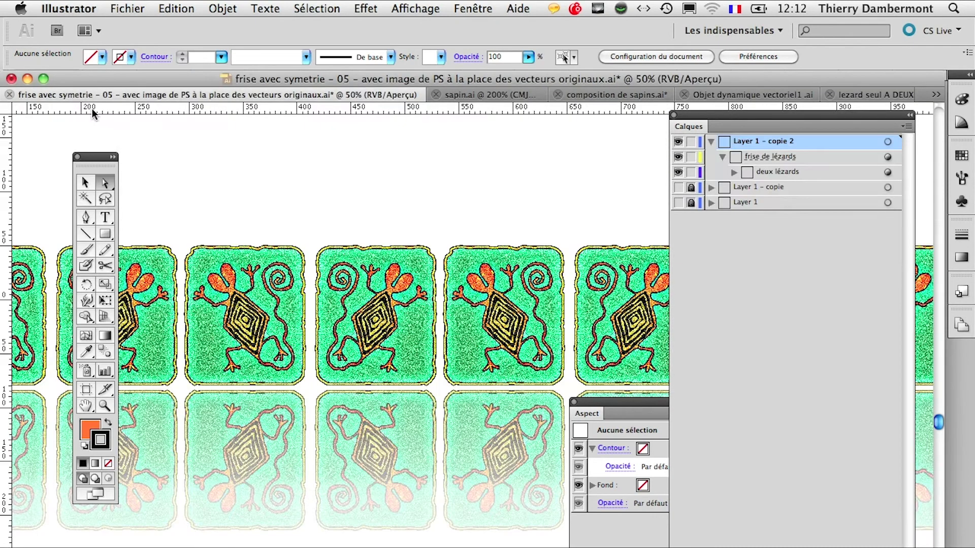
# Examine the lizards in the updated frieze, both across the row and close up on the first tile.
pyautogui.moveTo(237, 306); pyautogui.dragTo(543, 292)
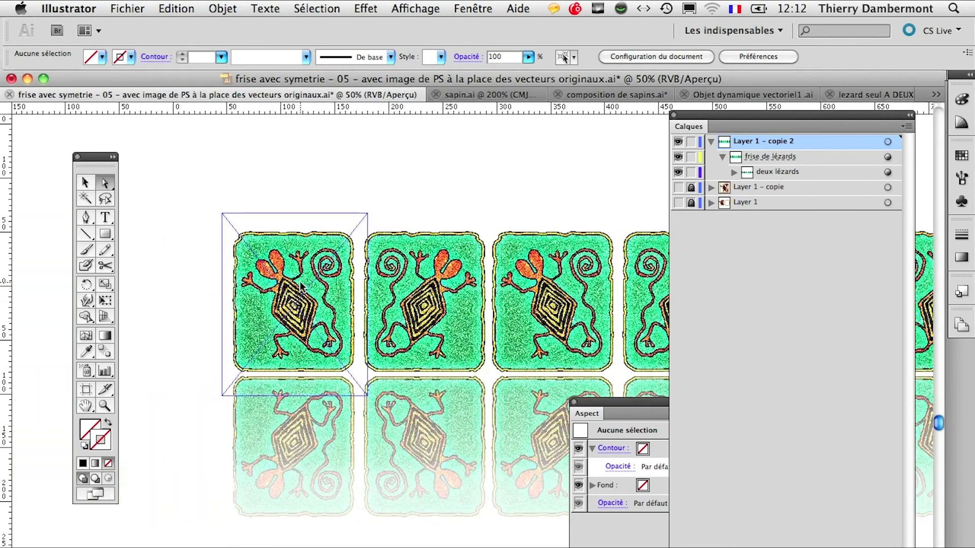
pyautogui.scroll(1, 298, 283)
pyautogui.scroll(3, 315, 277)
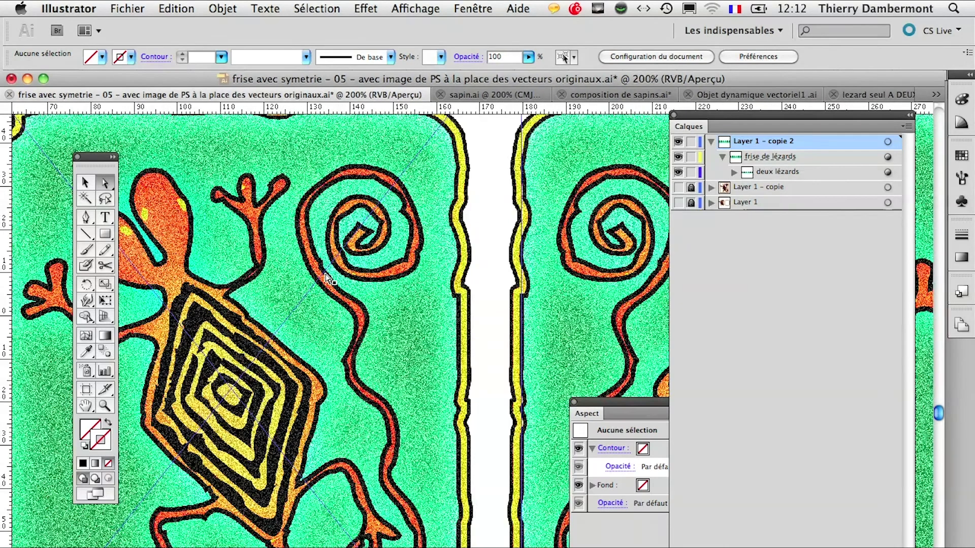
pyautogui.hscroll(-3, 436, 297)
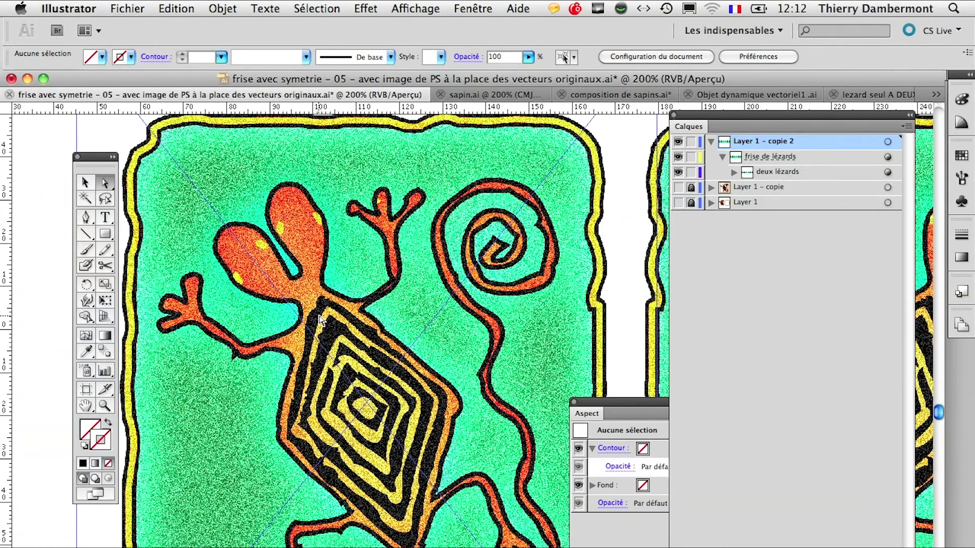
pyautogui.keyDown('alt'); pyautogui.keyDown('super'); pyautogui.click(343, 319); pyautogui.keyUp('super'); pyautogui.keyUp('alt')
pyautogui.keyDown('alt'); pyautogui.keyDown('super'); pyautogui.click(342, 319); pyautogui.keyUp('super'); pyautogui.keyUp('alt')
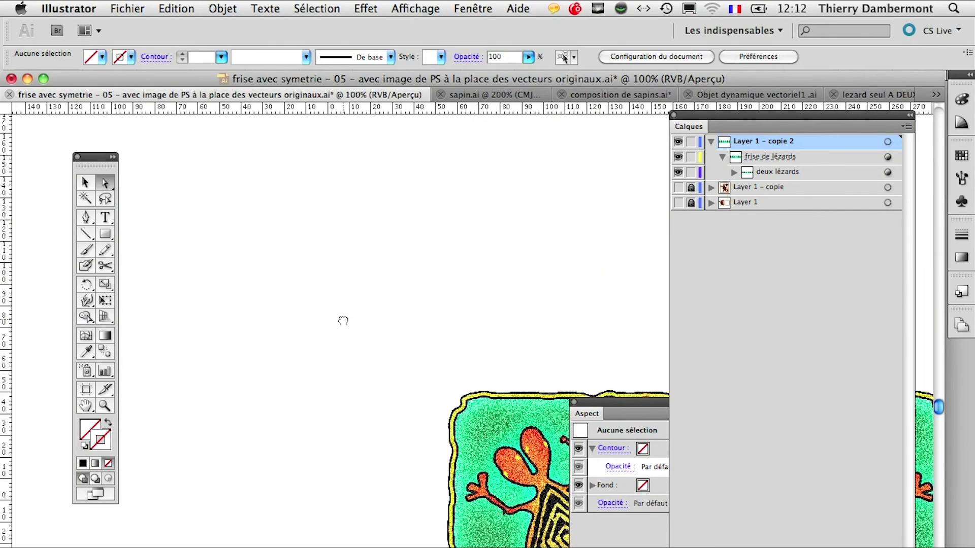
pyautogui.click(82, 184)
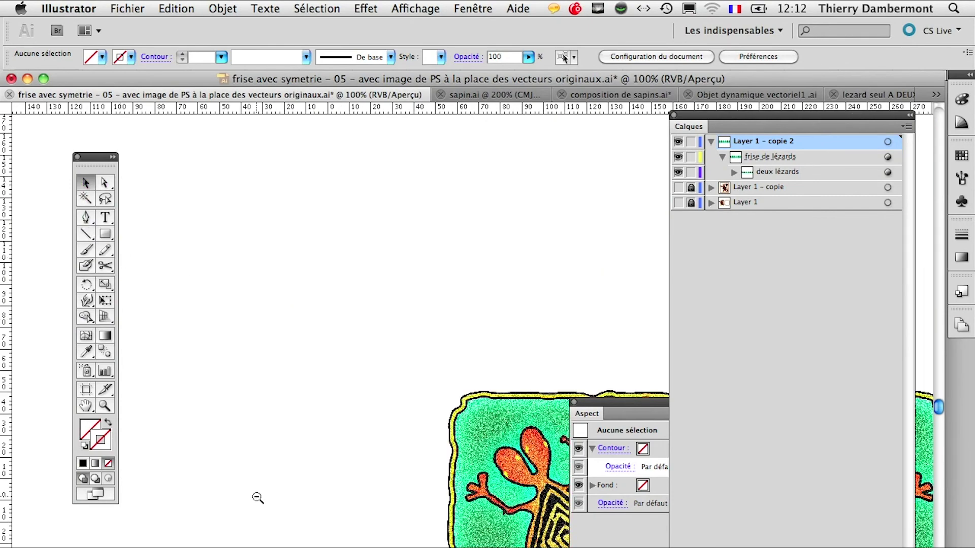
pyautogui.moveTo(409, 477); pyautogui.dragTo(209, 341)
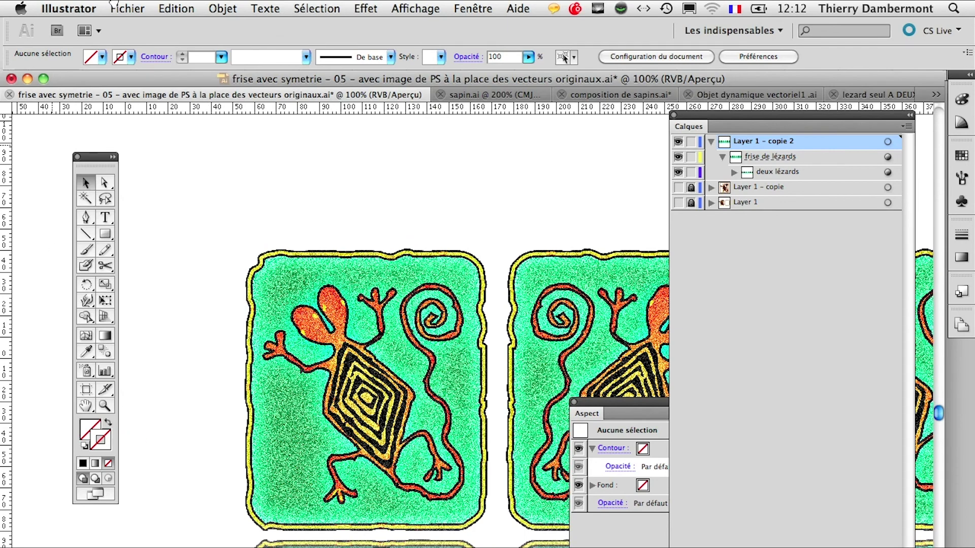
# Save the frieze as "frise avec symetrie - 05 - avec image de PS LEZARD A DEUX TETES à la place des vecteurs originaux.ai".
pyautogui.click(112, 7)
pyautogui.click(205, 177)
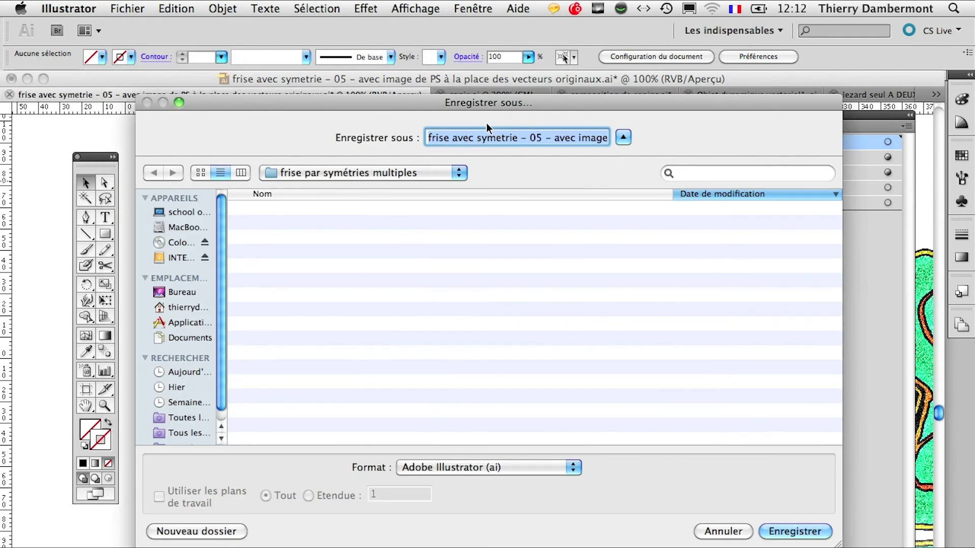
pyautogui.click(566, 139)
pyautogui.press('Down')
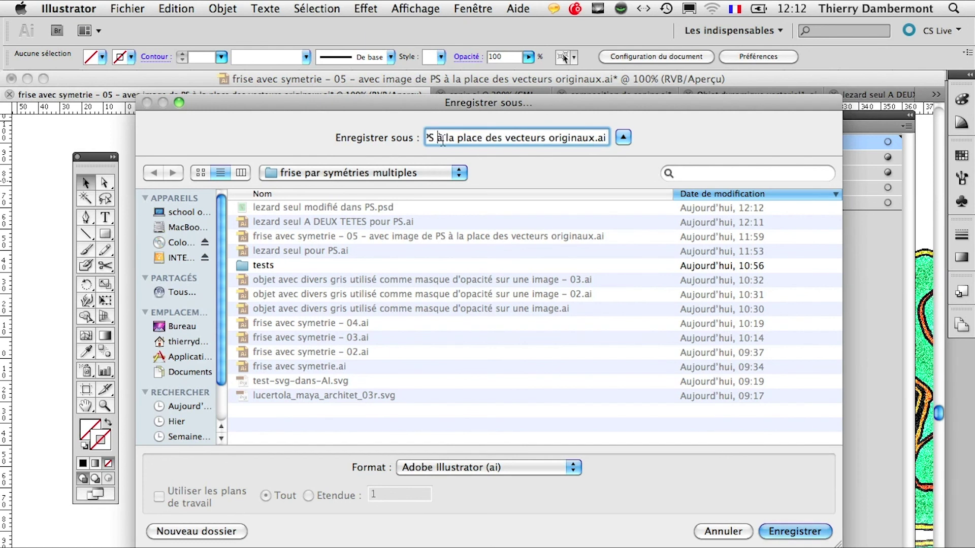
pyautogui.write('LEZA')
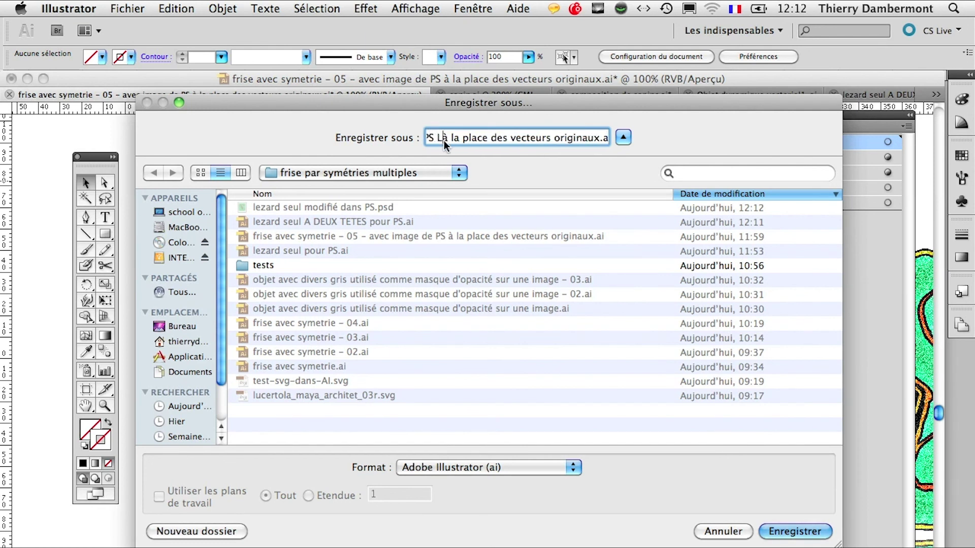
pyautogui.write('RD A DEUX TETES à la place de')
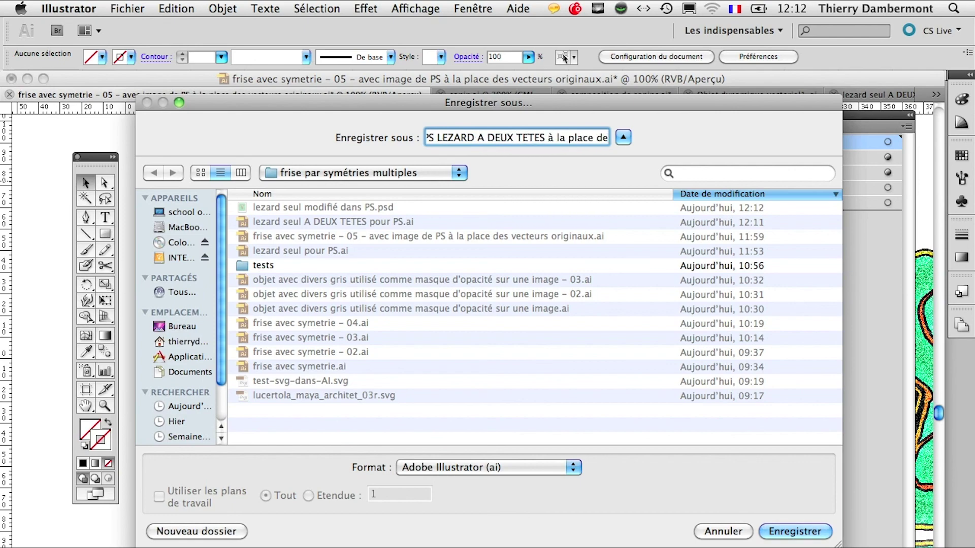
pyautogui.press('Return')
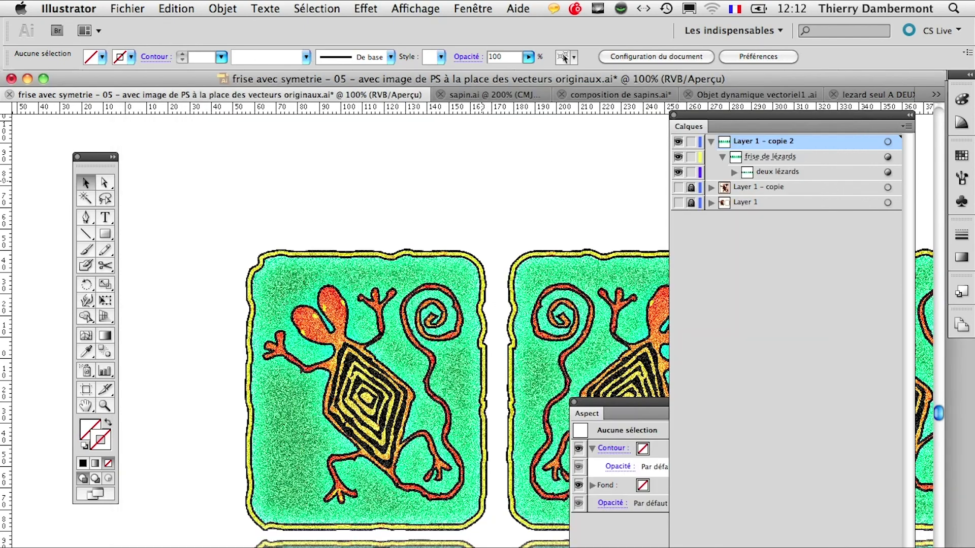
pyautogui.press('Return')
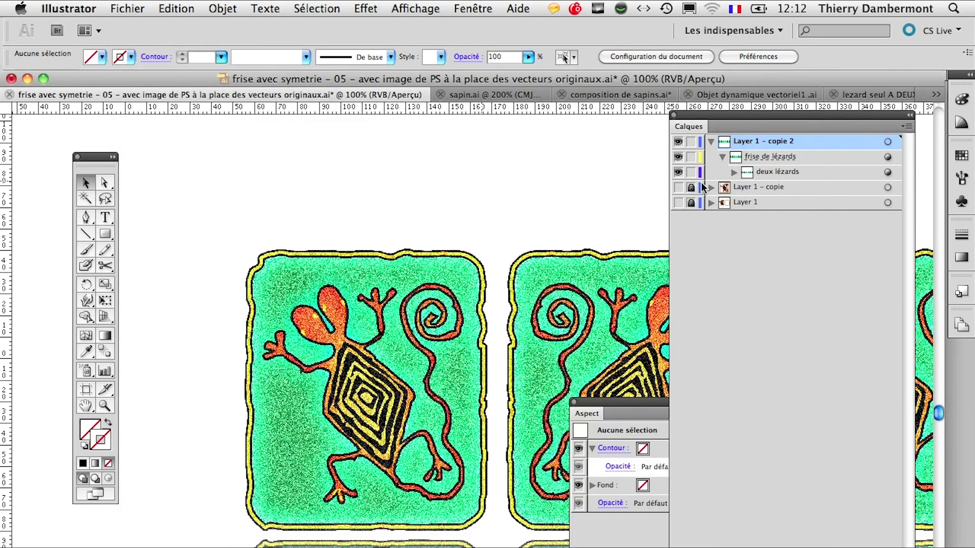